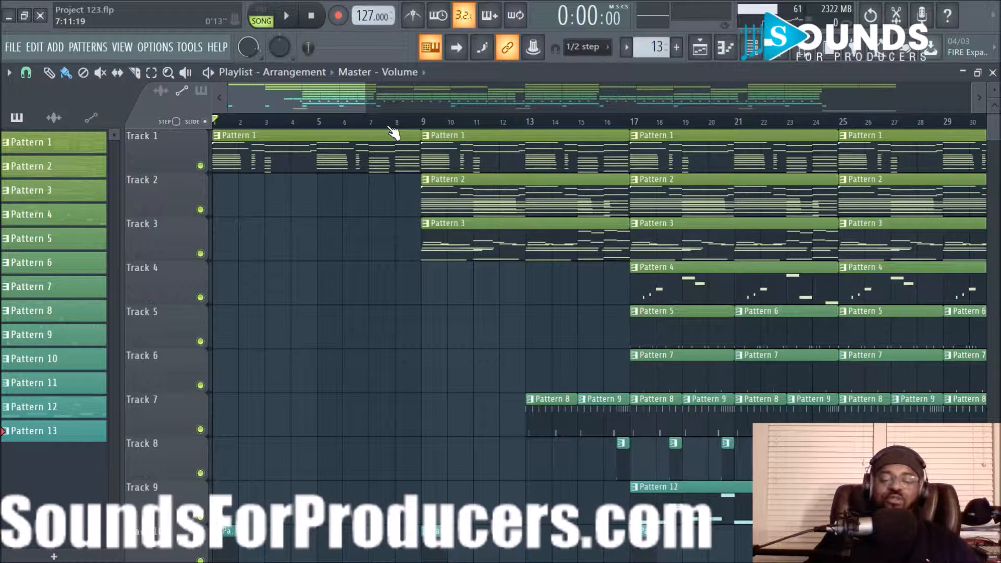
Play the full song arrangement from bar 1 and take a brief look at the mixer during playback
{"action": "scroll", "coordinate": [393, 133], "scroll_direction": "down", "scroll_amount": 2}
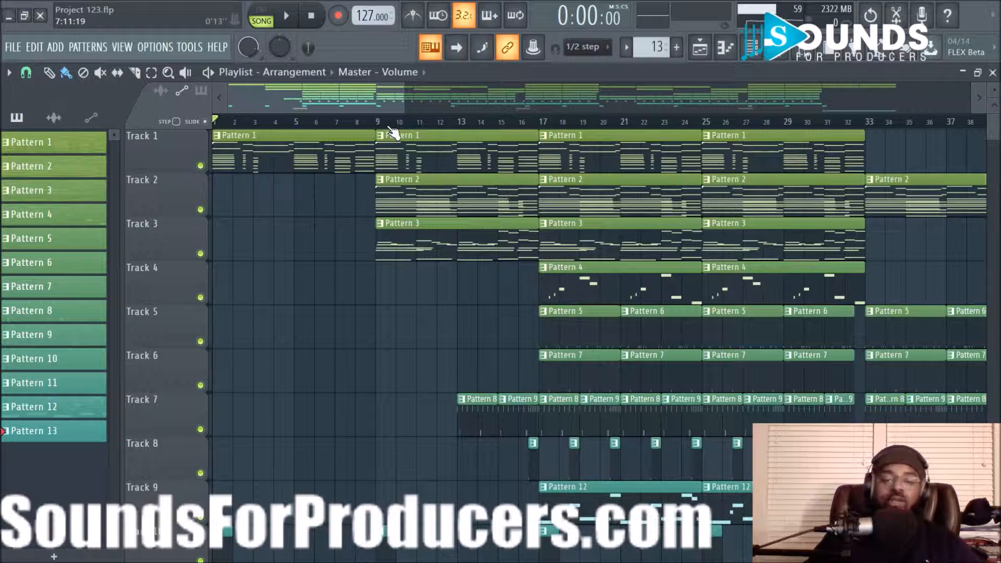
{"action": "scroll", "coordinate": [394, 133], "scroll_direction": "down", "scroll_amount": 1}
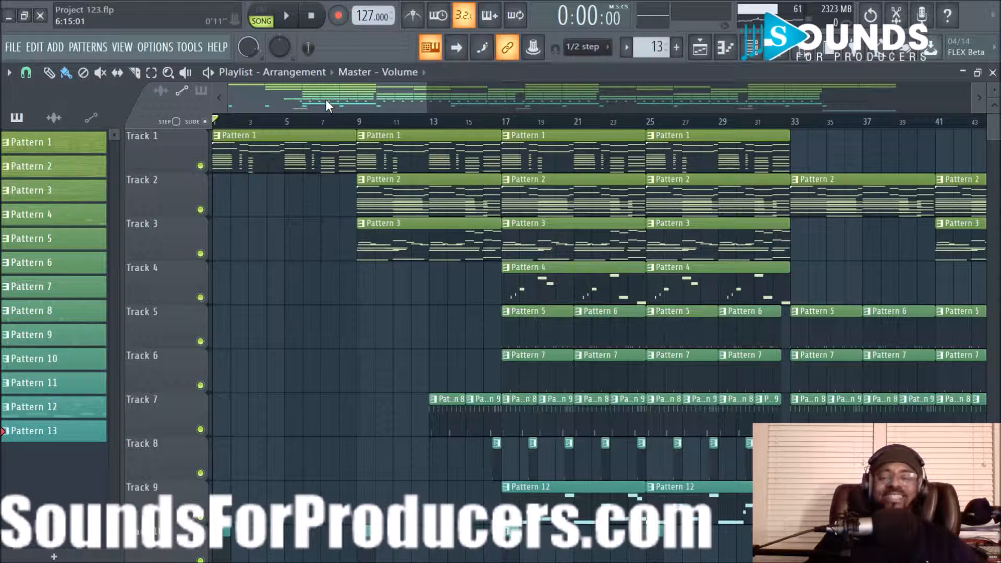
{"action": "left_click_drag", "start_coordinate": [325, 99], "coordinate": [279, 104]}
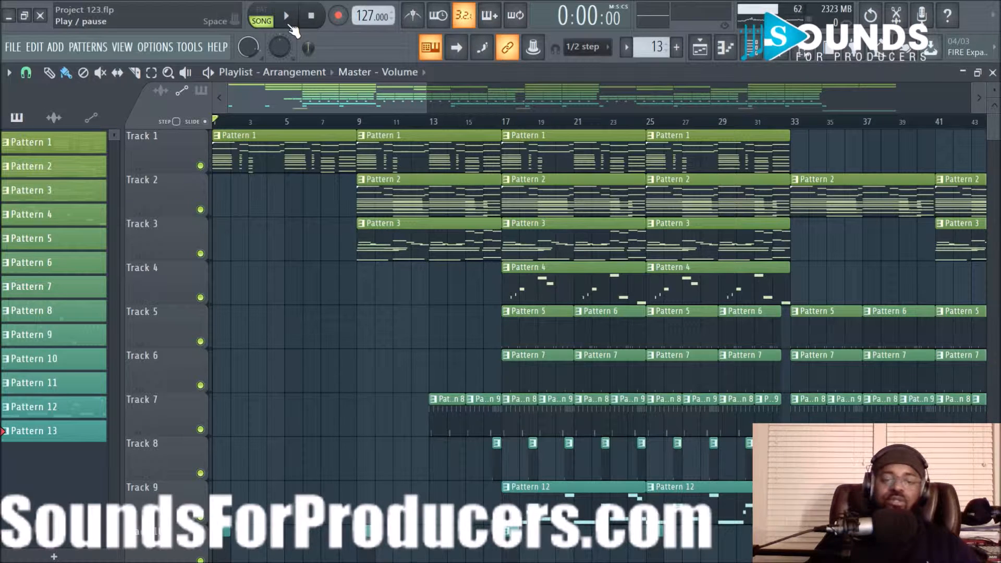
{"action": "left_click", "coordinate": [290, 26]}
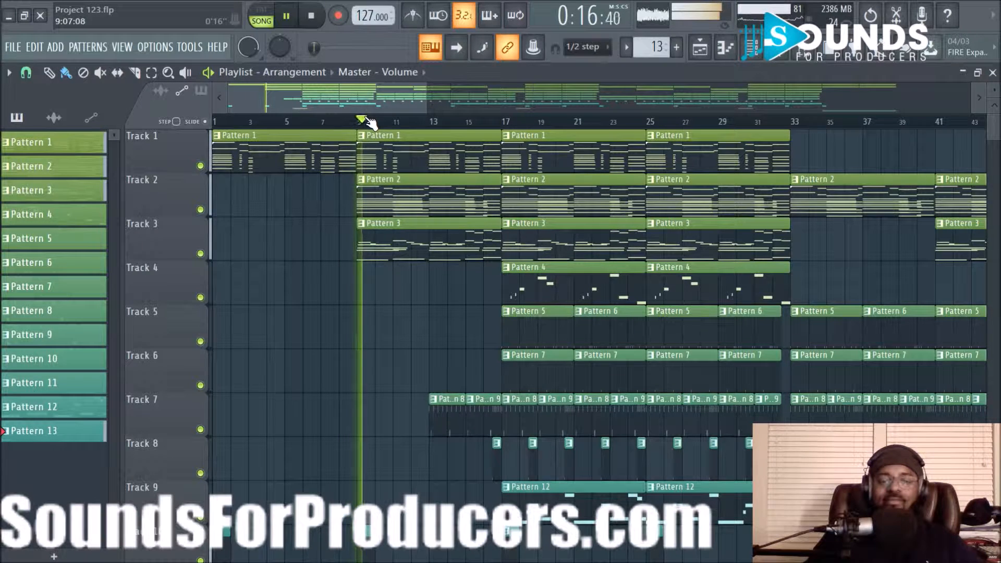
{"action": "key", "text": "F9"}
{"action": "left_click", "coordinate": [42, 467]}
{"action": "key", "text": "F9"}
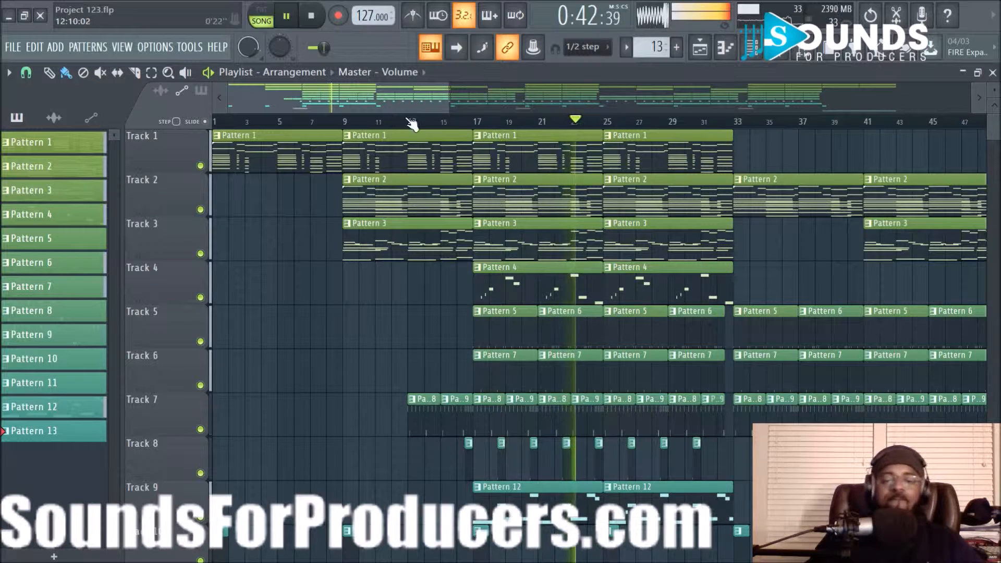
Look over the pattern clips across the playlist's tracks and bars while the song keeps playing
{"action": "scroll", "coordinate": [429, 123], "scroll_direction": "down", "scroll_amount": 1}
{"action": "left_click_drag", "start_coordinate": [423, 102], "coordinate": [466, 105]}
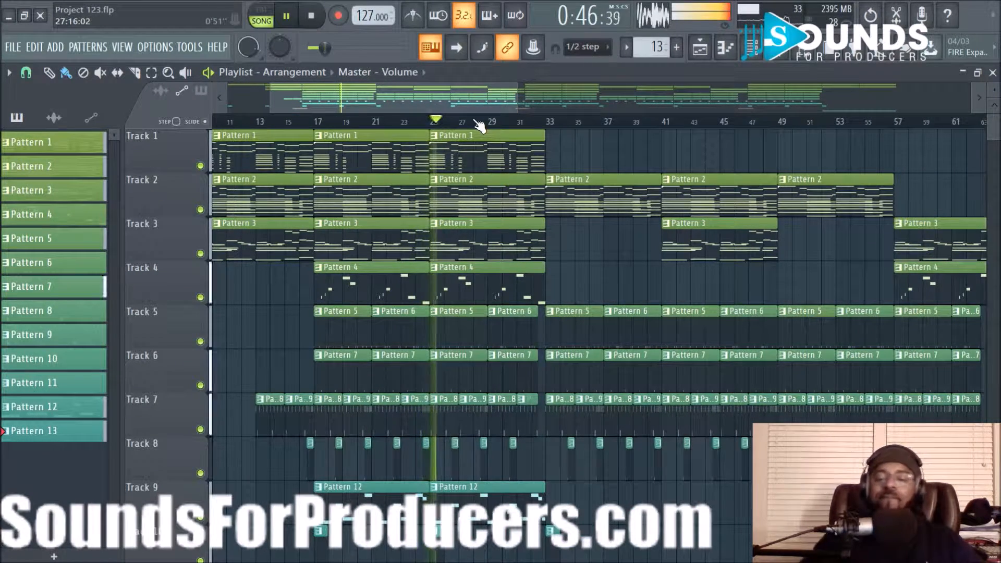
{"action": "scroll", "coordinate": [479, 125], "scroll_direction": "down", "scroll_amount": 2}
{"action": "scroll", "coordinate": [728, 201], "scroll_direction": "down", "scroll_amount": 4}
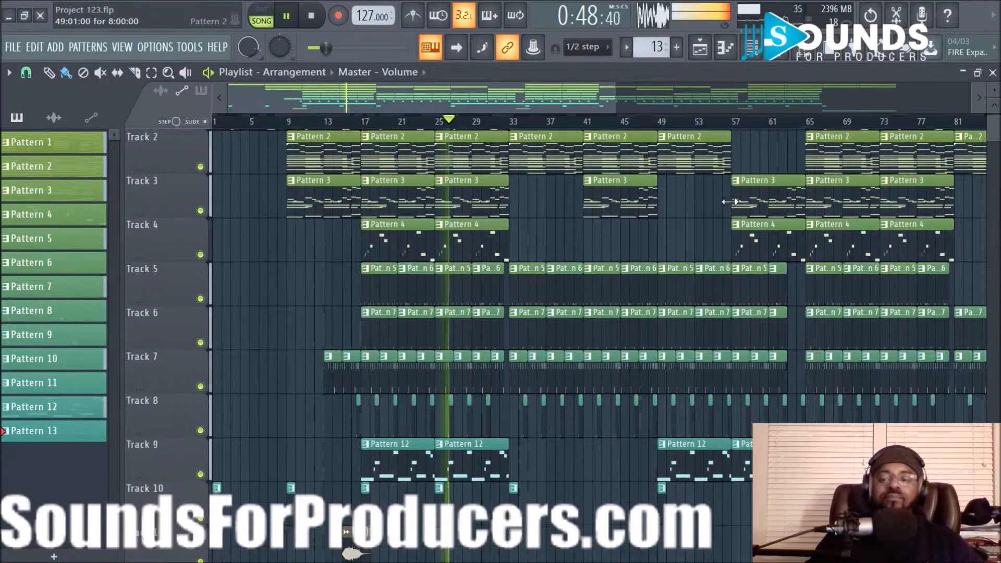
{"action": "scroll", "coordinate": [728, 201], "scroll_direction": "up", "scroll_amount": 4}
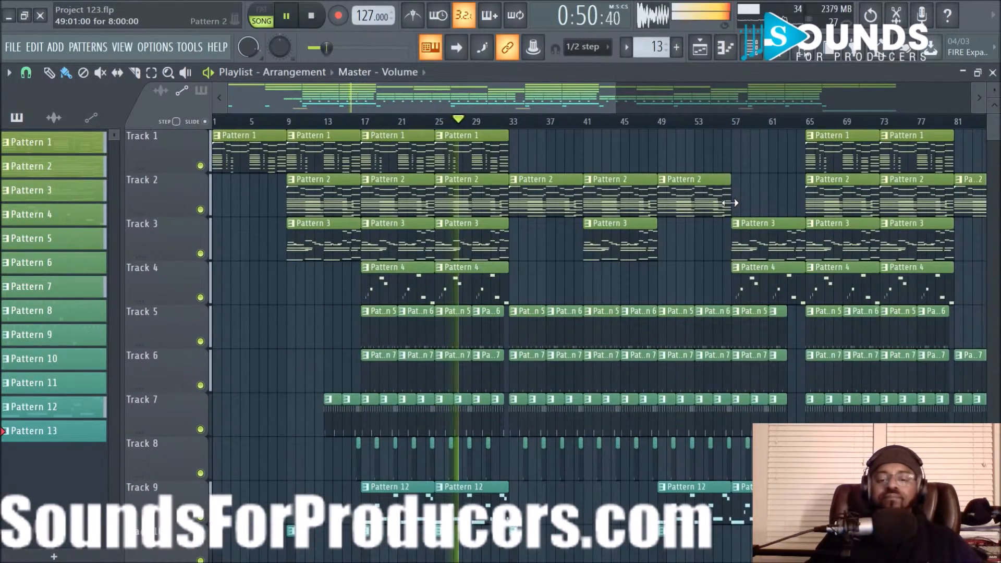
{"action": "scroll", "coordinate": [628, 125], "scroll_direction": "up", "scroll_amount": 1}
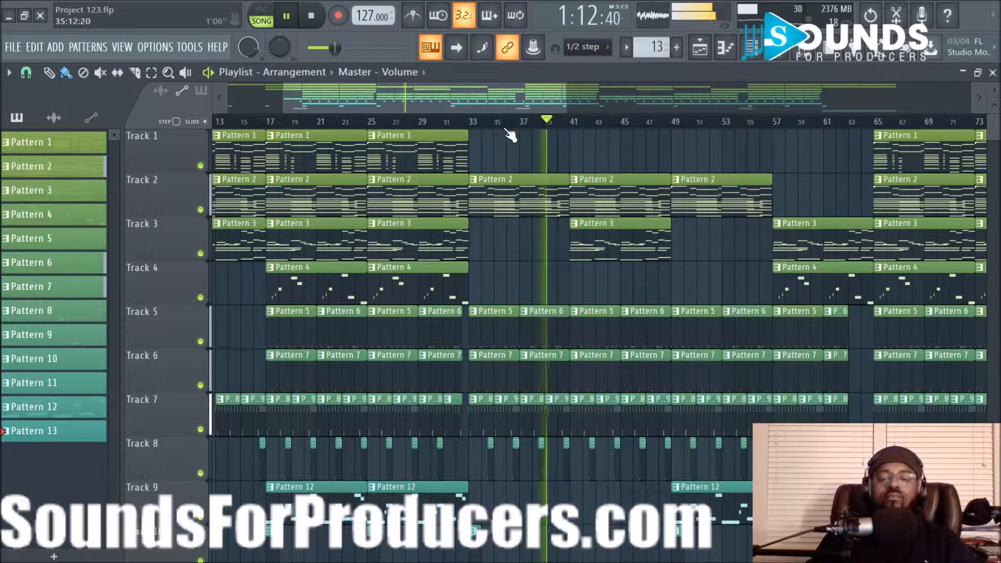
Check the mixer track levels during playback, and stop the song after following it further in the playlist
{"action": "left_click", "coordinate": [776, 48]}
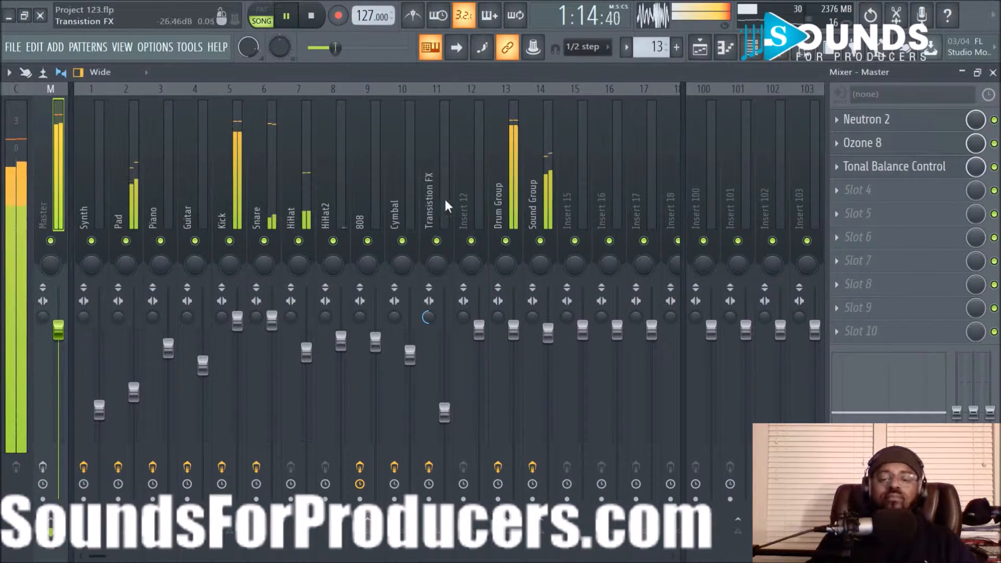
{"action": "left_click", "coordinate": [702, 50]}
{"action": "left_click", "coordinate": [703, 51]}
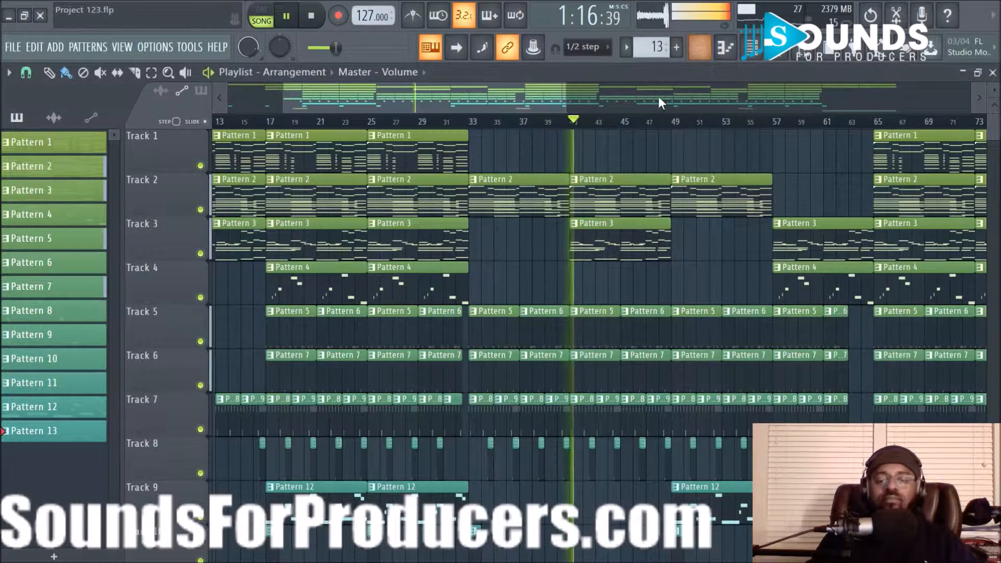
{"action": "scroll", "coordinate": [650, 126], "scroll_direction": "up", "scroll_amount": 1}
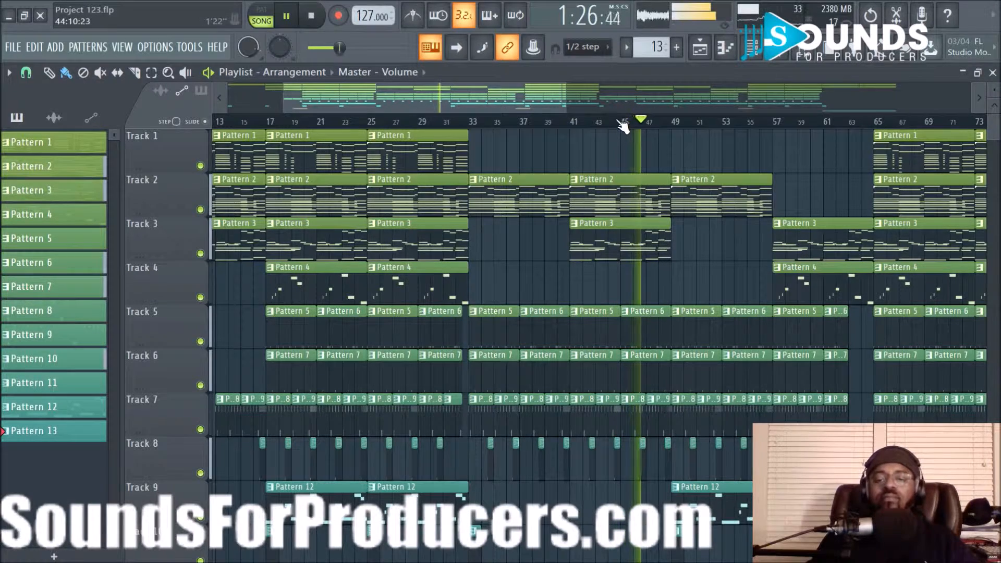
{"action": "left_click_drag", "start_coordinate": [521, 101], "coordinate": [580, 104]}
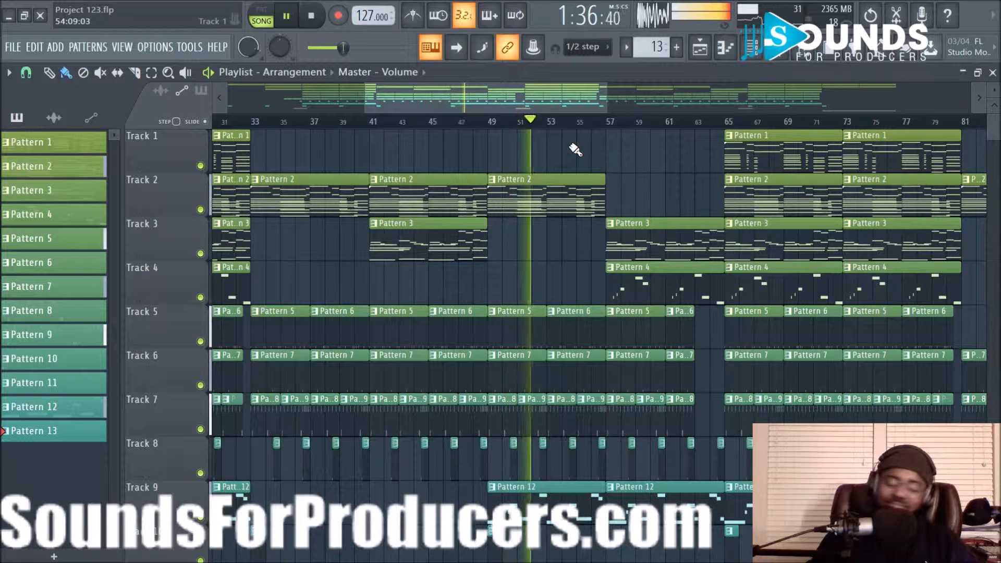
{"action": "key", "text": "space"}
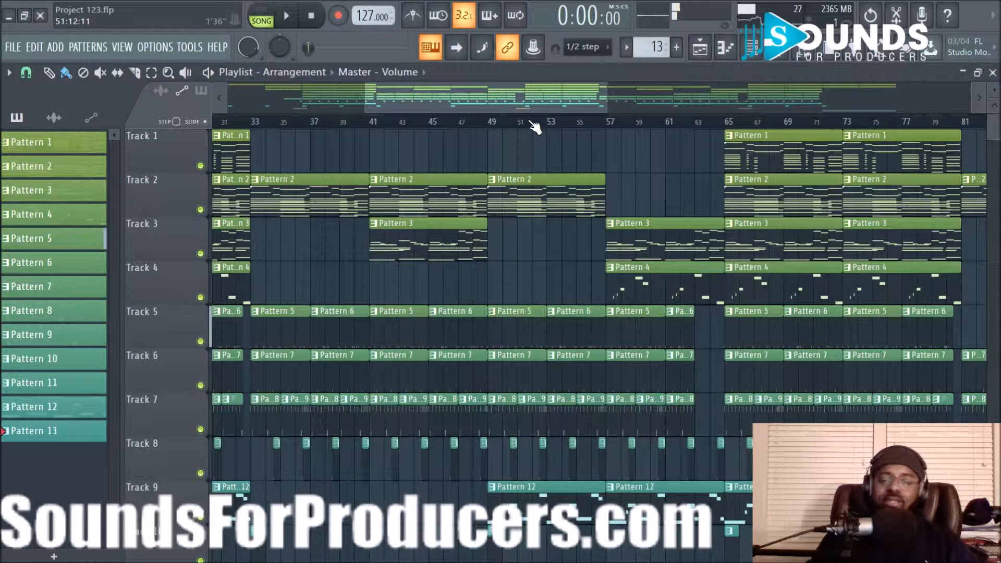
Place the playhead at bar 17 of the arrangement and solo Track 1
{"action": "scroll", "coordinate": [534, 126], "scroll_direction": "down", "scroll_amount": 2}
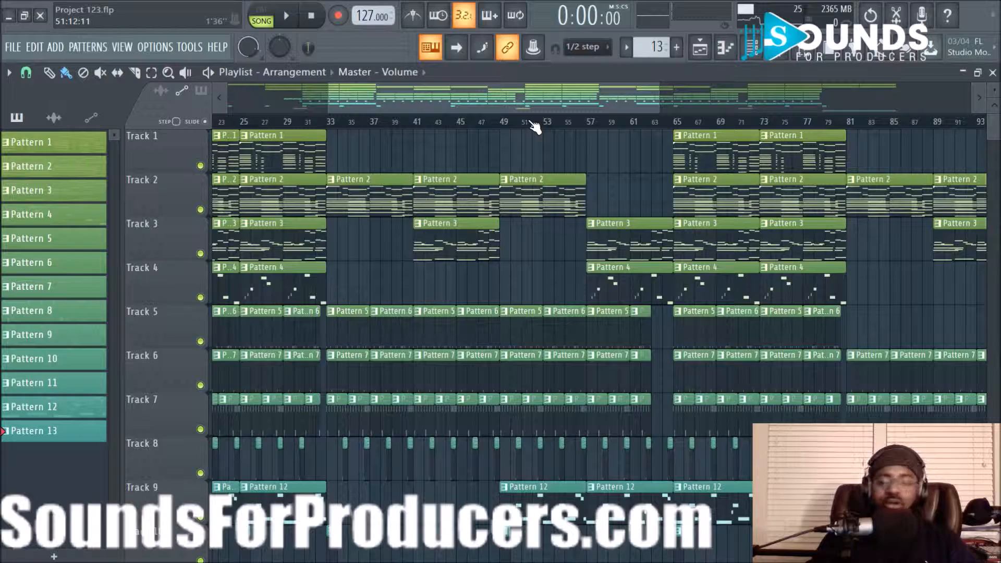
{"action": "left_click_drag", "start_coordinate": [538, 104], "coordinate": [442, 105]}
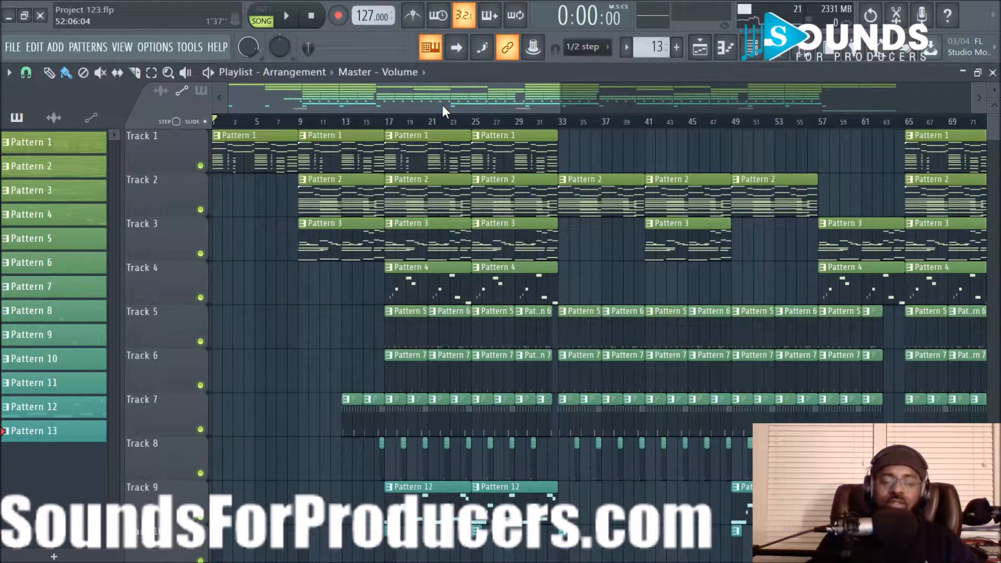
{"action": "scroll", "coordinate": [448, 126], "scroll_direction": "up", "scroll_amount": 1}
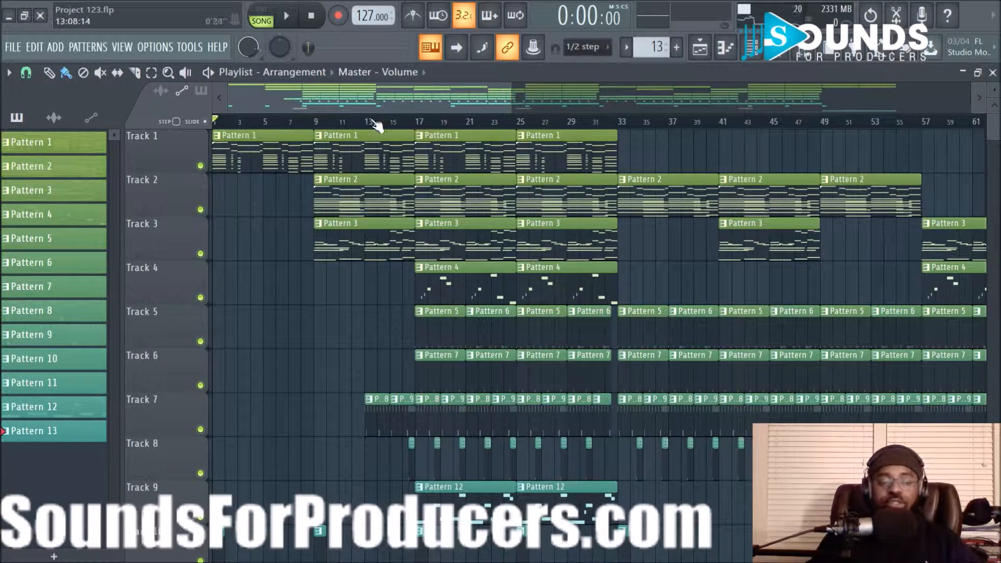
{"action": "scroll", "coordinate": [375, 123], "scroll_direction": "up", "scroll_amount": 4}
{"action": "scroll", "coordinate": [376, 125], "scroll_direction": "down", "scroll_amount": 3}
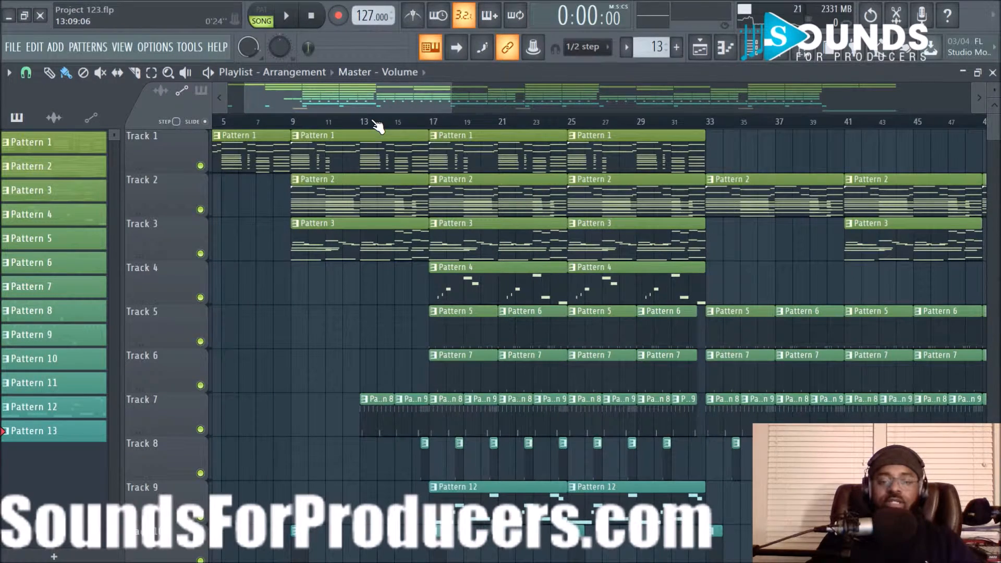
{"action": "left_click", "coordinate": [431, 123]}
{"action": "right_click", "coordinate": [200, 166]}
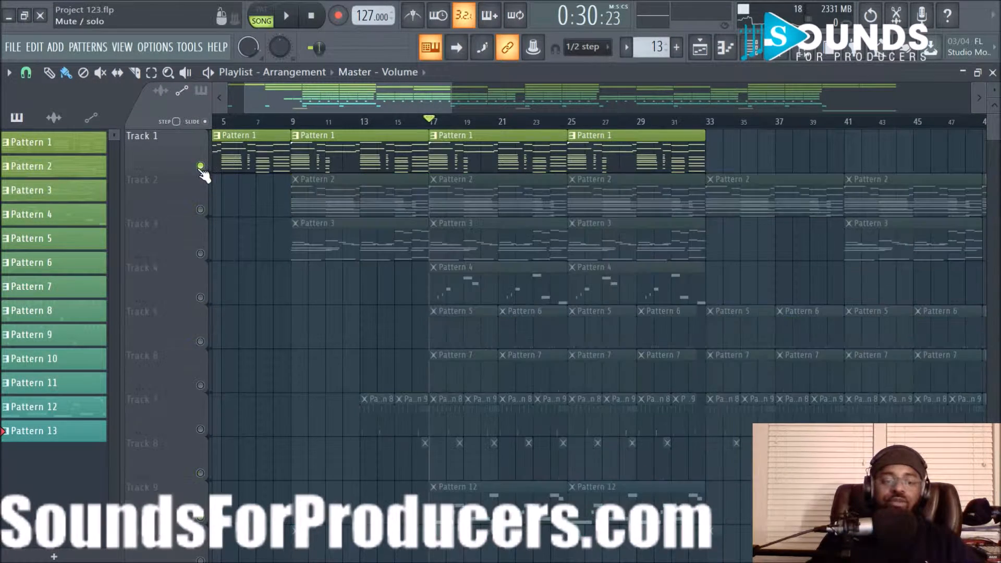
Examine Pattern 1's chord notes in the piano roll and the patch loaded in its Omnisphere channel
{"action": "double_click", "coordinate": [479, 166]}
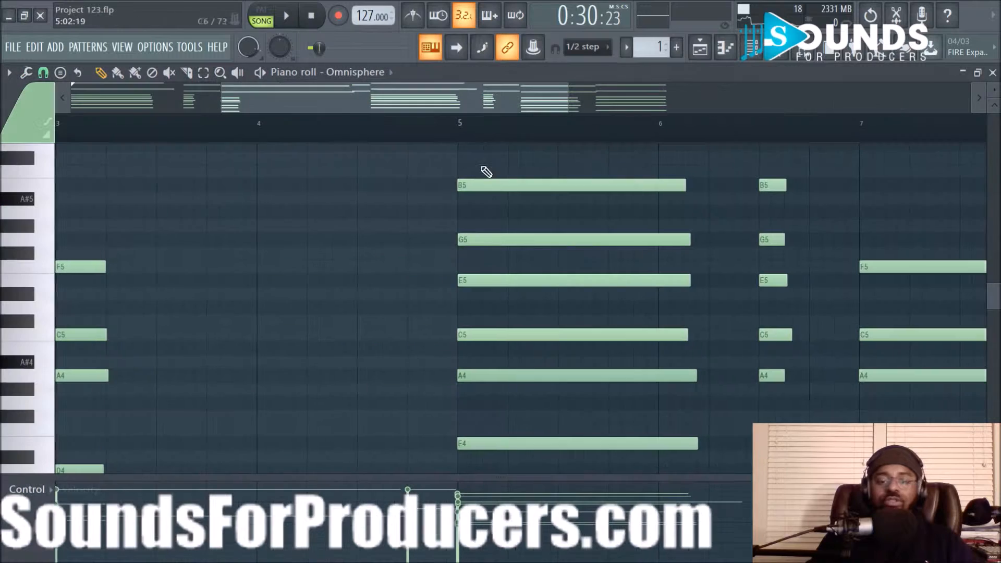
{"action": "scroll", "coordinate": [371, 224], "scroll_direction": "up", "scroll_amount": 5}
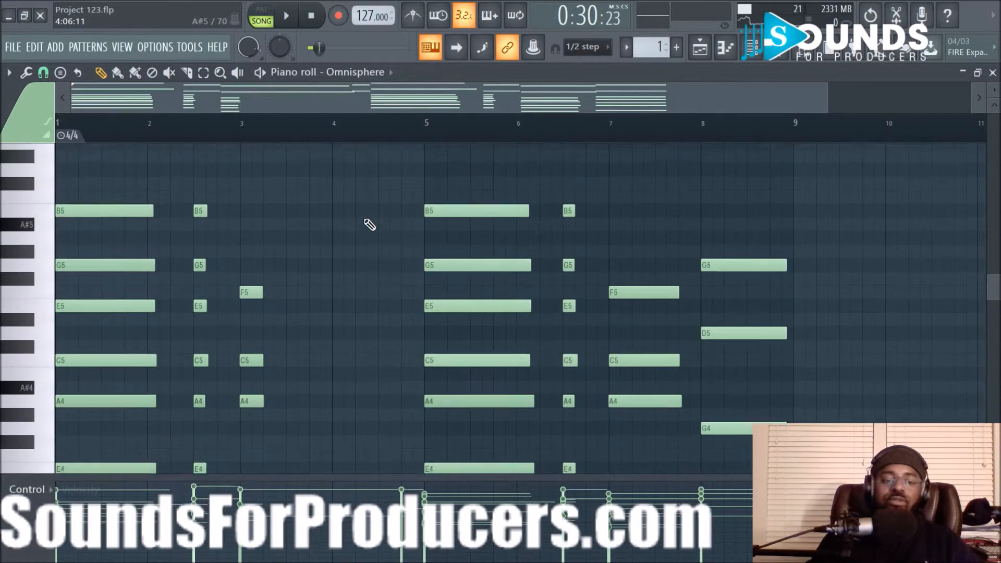
{"action": "scroll", "coordinate": [374, 247], "scroll_direction": "down", "scroll_amount": 4}
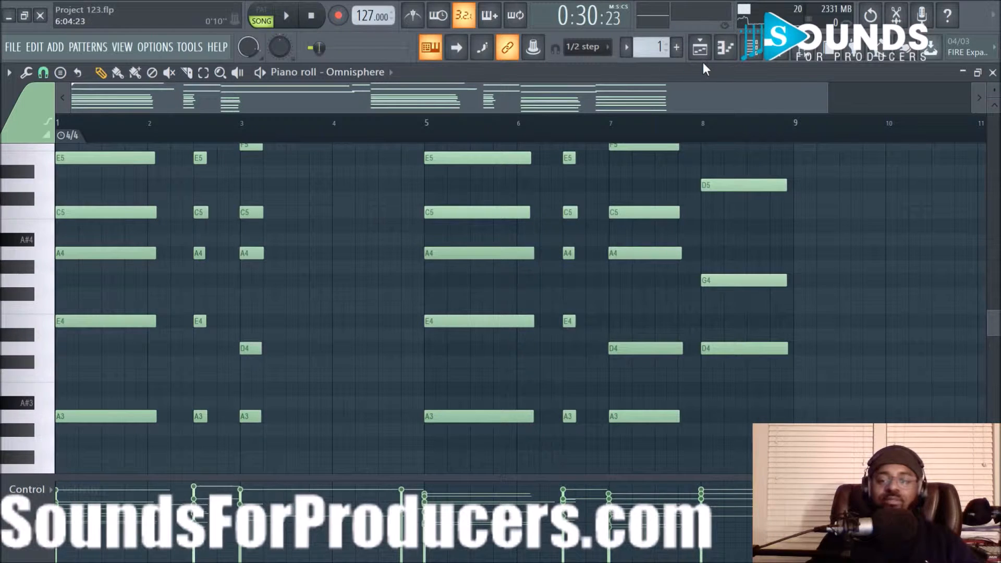
{"action": "left_click", "coordinate": [699, 47]}
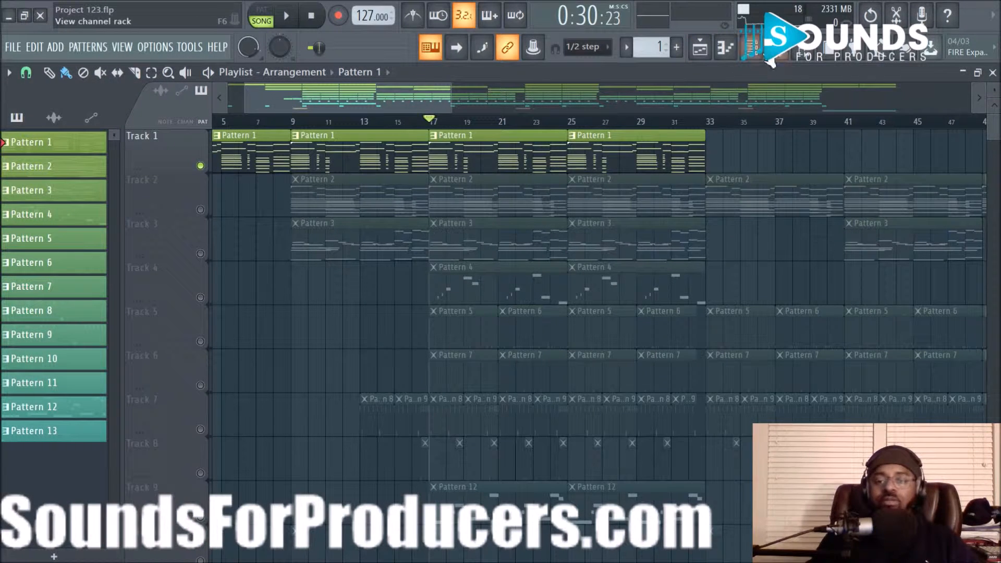
{"action": "left_click", "coordinate": [752, 47]}
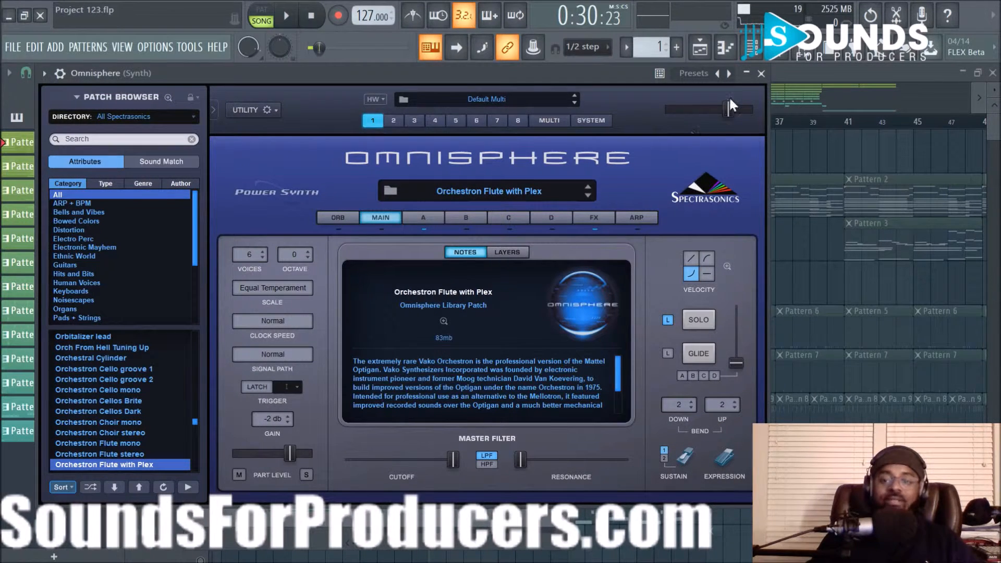
{"action": "left_click", "coordinate": [761, 73]}
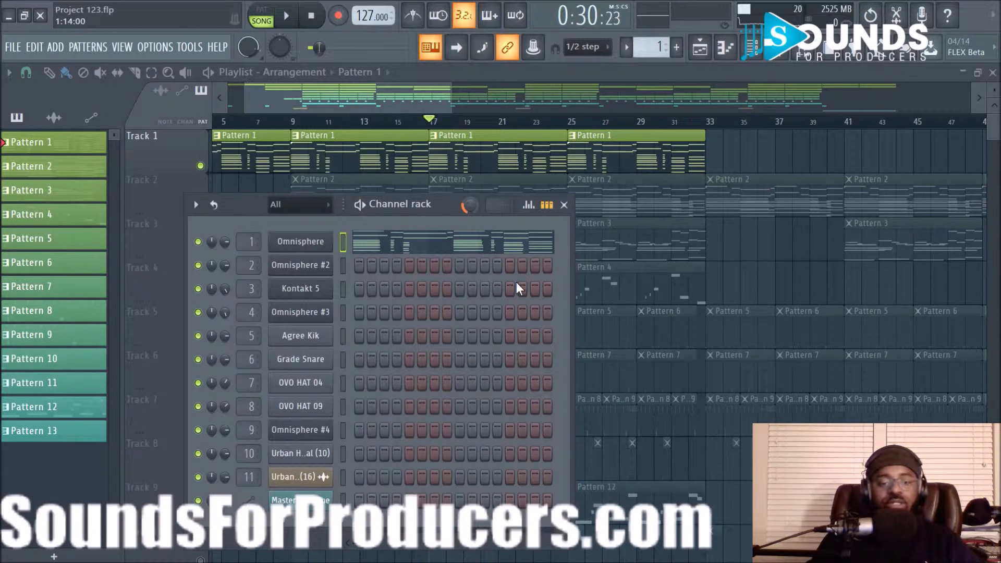
Listen to the soloed Track 1 from bar 17 with the channel rack hidden, and stop playback
{"action": "key", "text": "space"}
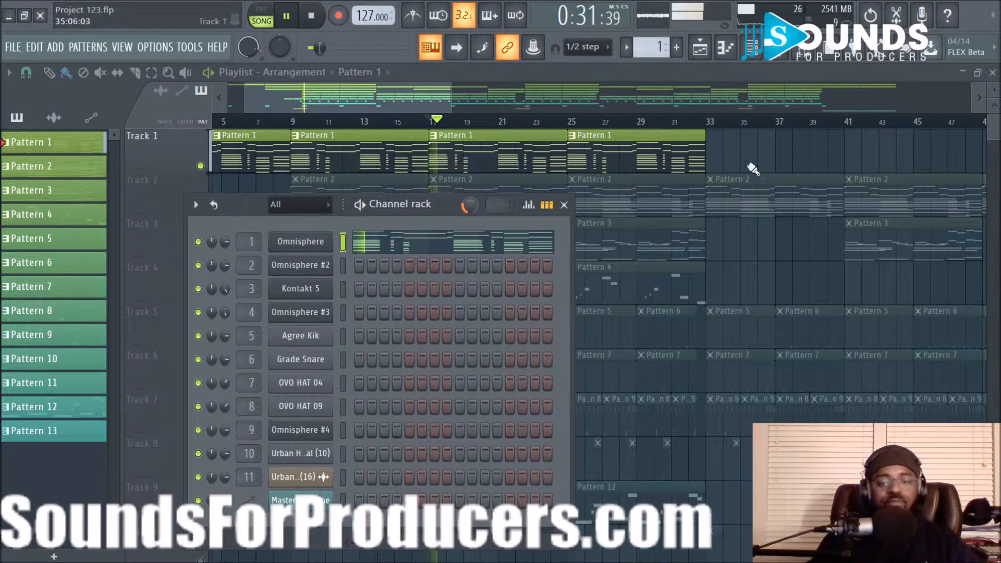
{"action": "key", "text": "F6"}
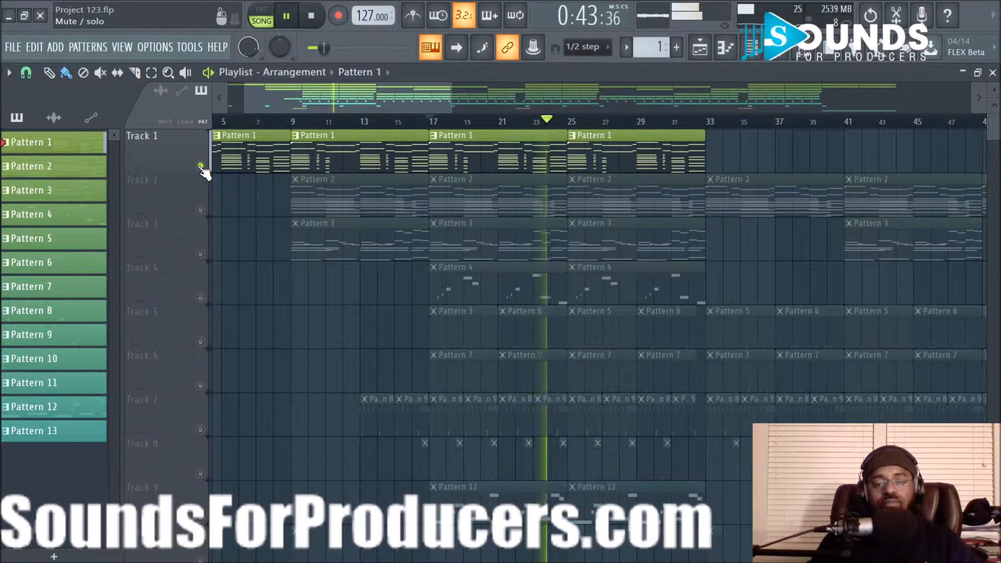
{"action": "key", "text": "space"}
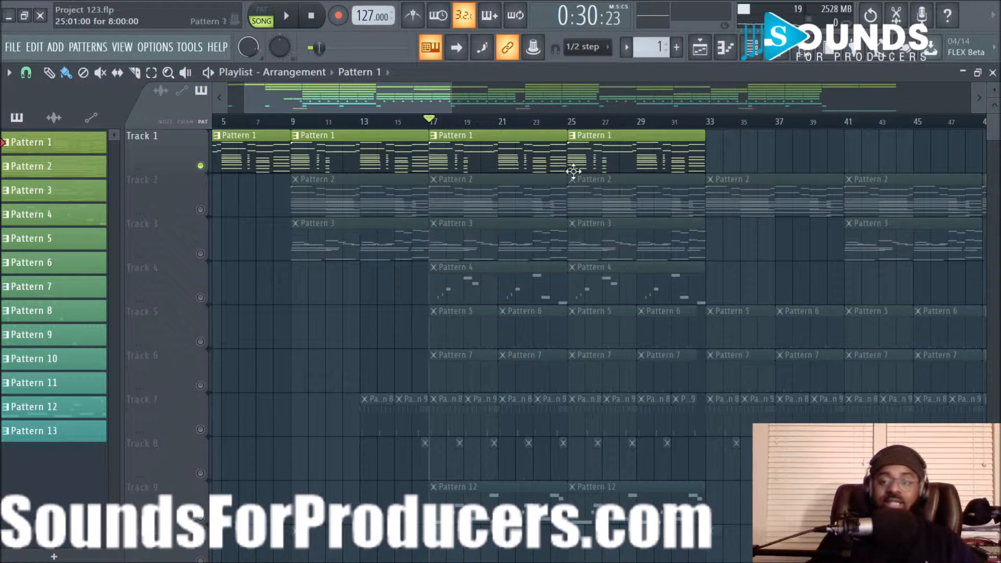
Review the first Omnisphere channel's patch once more, and close its instrument window and the channel rack
{"action": "left_click", "coordinate": [751, 47]}
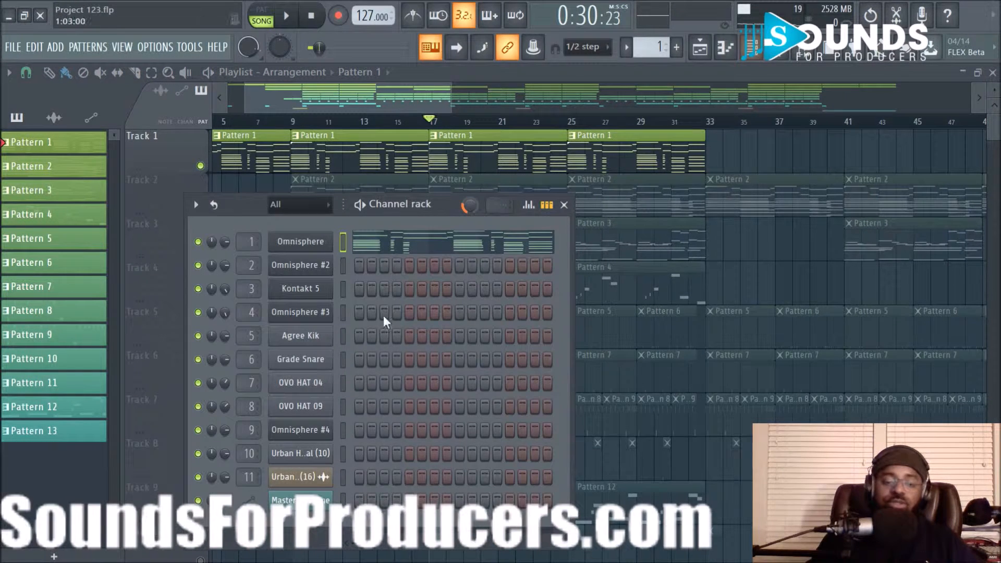
{"action": "left_click", "coordinate": [301, 245]}
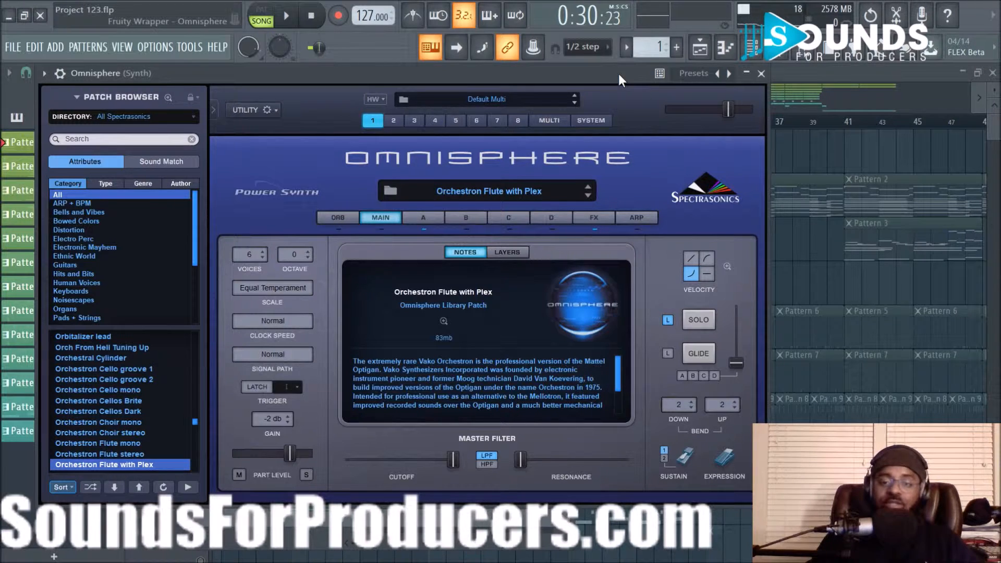
{"action": "left_click_drag", "start_coordinate": [618, 74], "coordinate": [617, 104]}
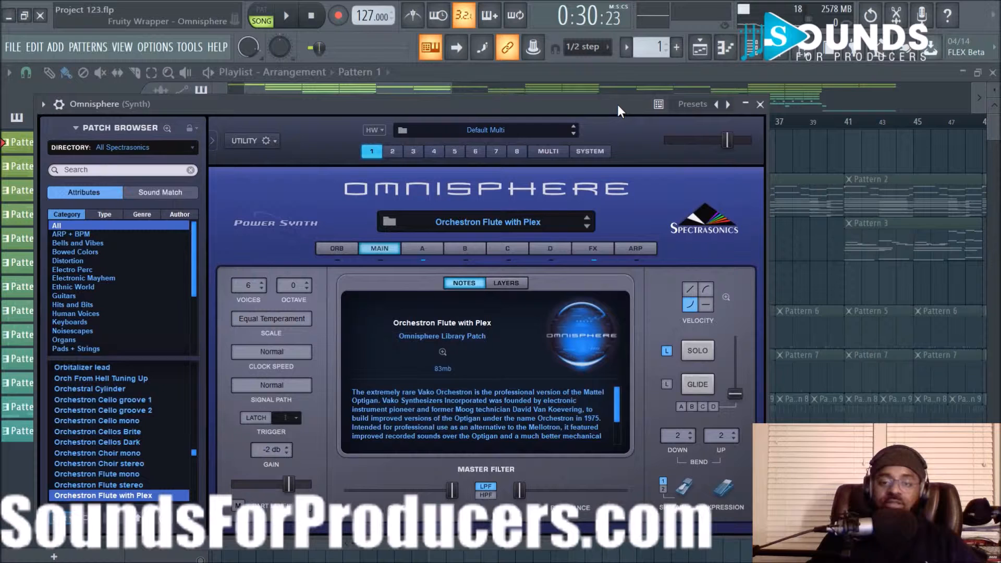
{"action": "left_click", "coordinate": [760, 105]}
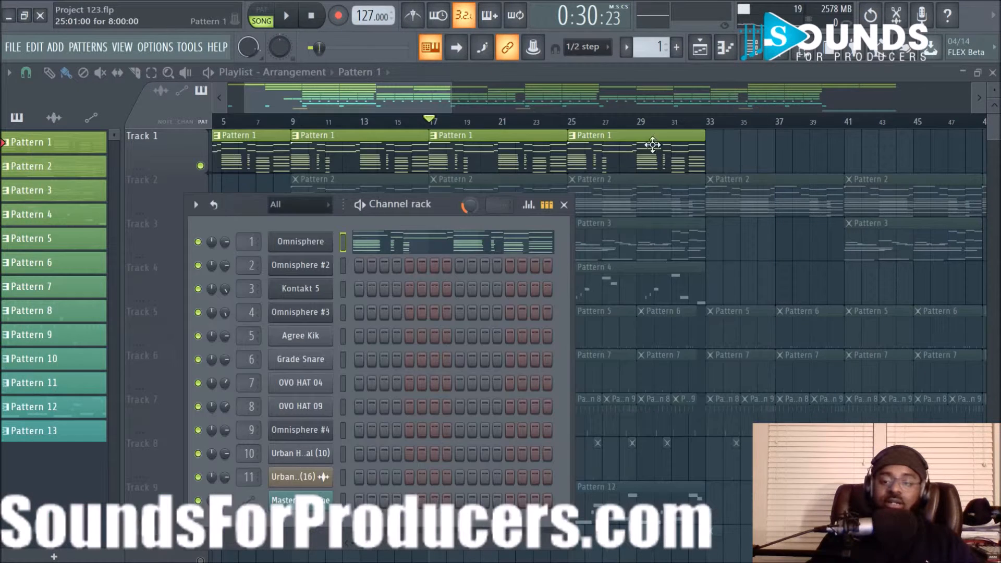
{"action": "key", "text": "F6"}
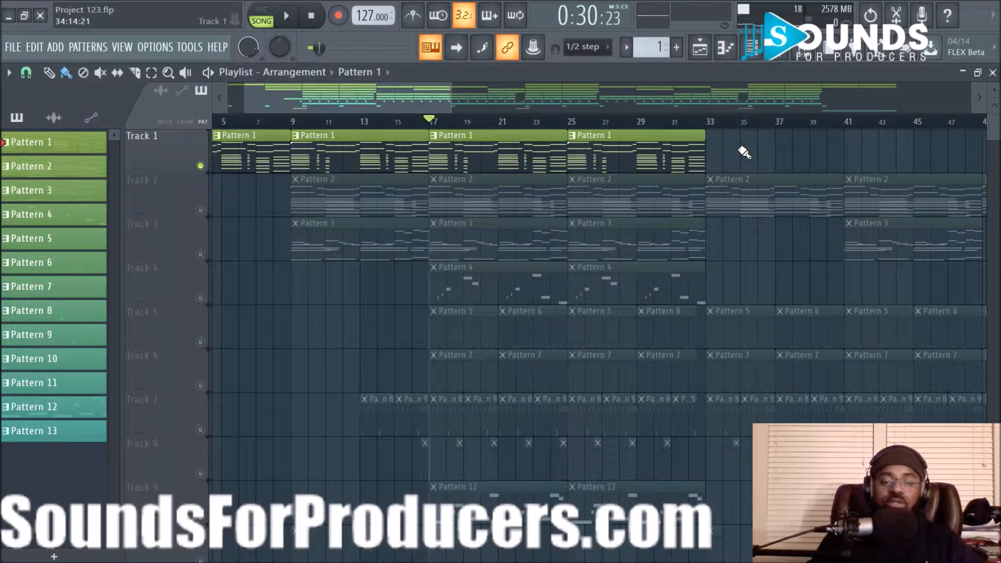
Unmute Track 2 and mute Track 1 so that only Pattern 2's track is active
{"action": "left_click", "coordinate": [200, 209]}
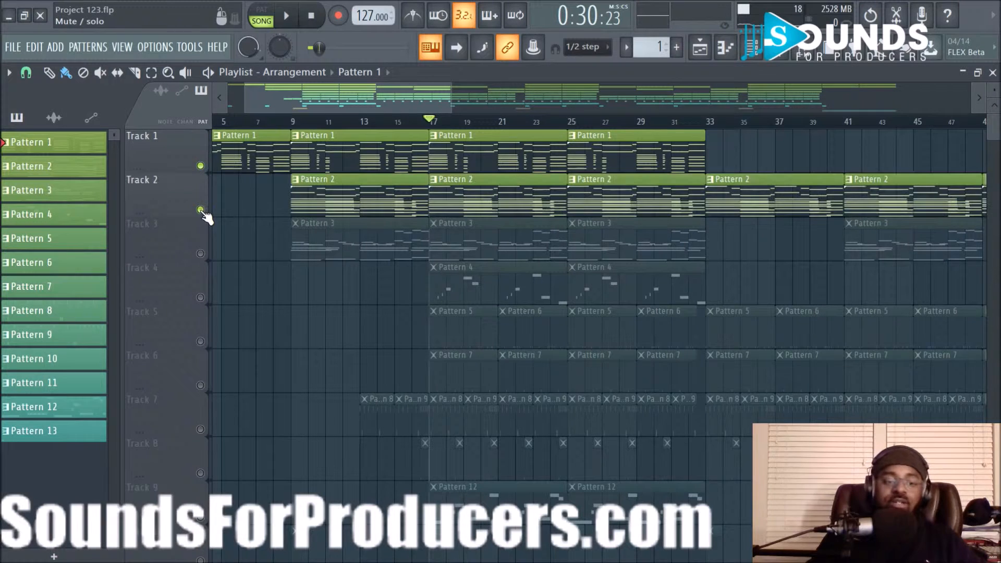
{"action": "left_click", "coordinate": [200, 166]}
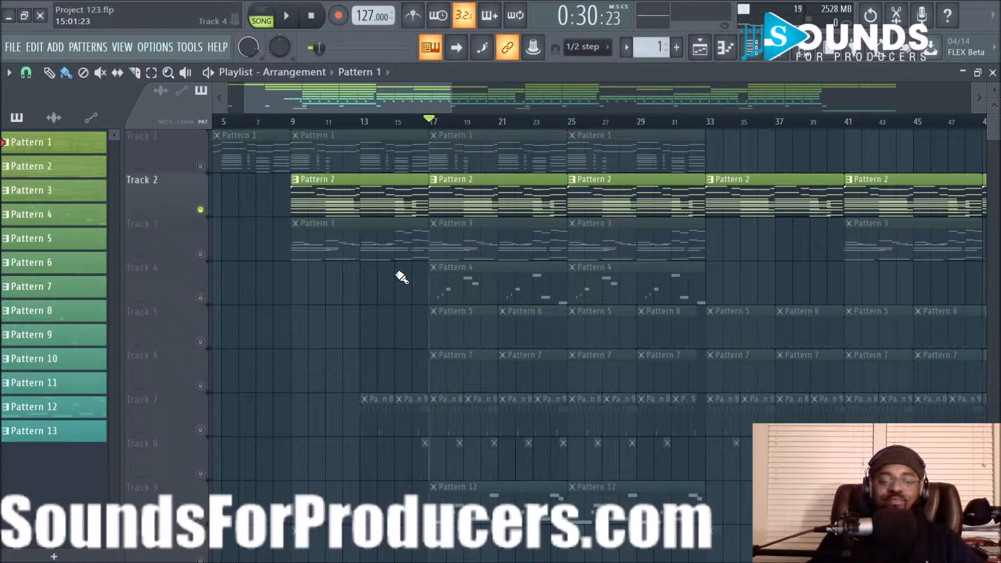
Examine Pattern 2's chord notes in the Omnisphere #2 piano roll, and return to the playlist
{"action": "double_click", "coordinate": [468, 208]}
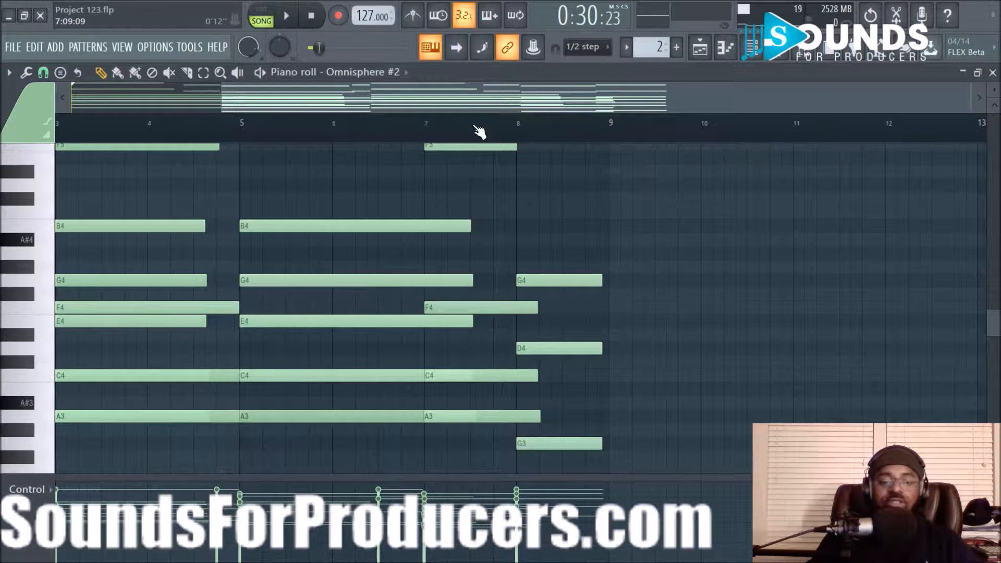
{"action": "scroll", "coordinate": [359, 328], "scroll_direction": "down", "scroll_amount": 4}
{"action": "scroll", "coordinate": [292, 292], "scroll_direction": "up", "scroll_amount": 4}
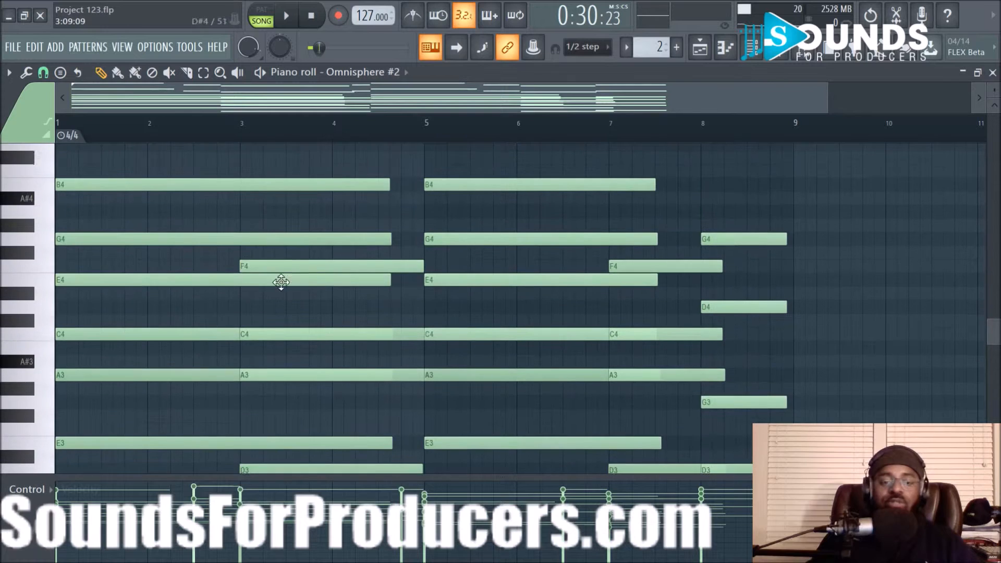
{"action": "scroll", "coordinate": [389, 276], "scroll_direction": "up", "scroll_amount": 1}
{"action": "scroll", "coordinate": [391, 290], "scroll_direction": "up", "scroll_amount": 2}
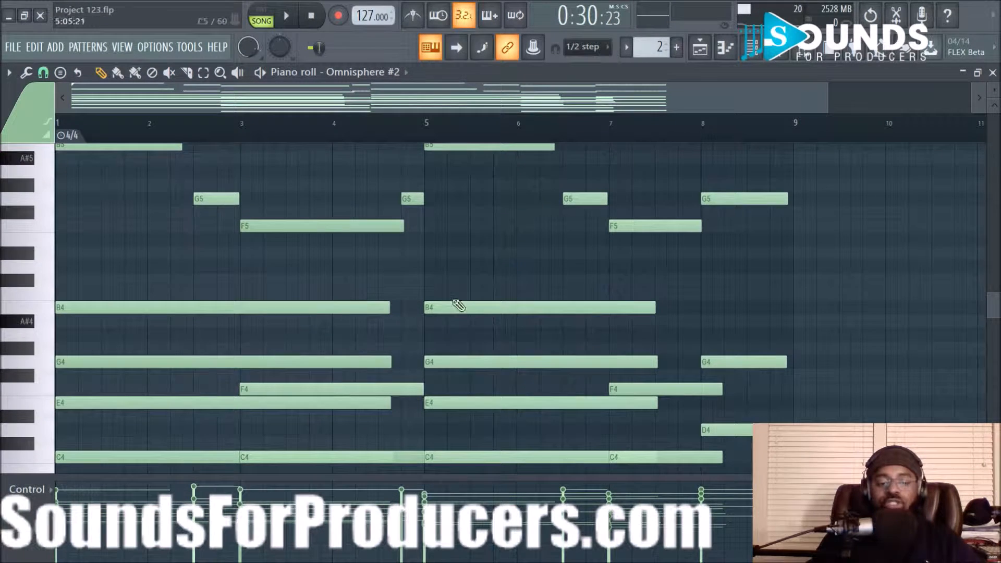
{"action": "left_click", "coordinate": [699, 47]}
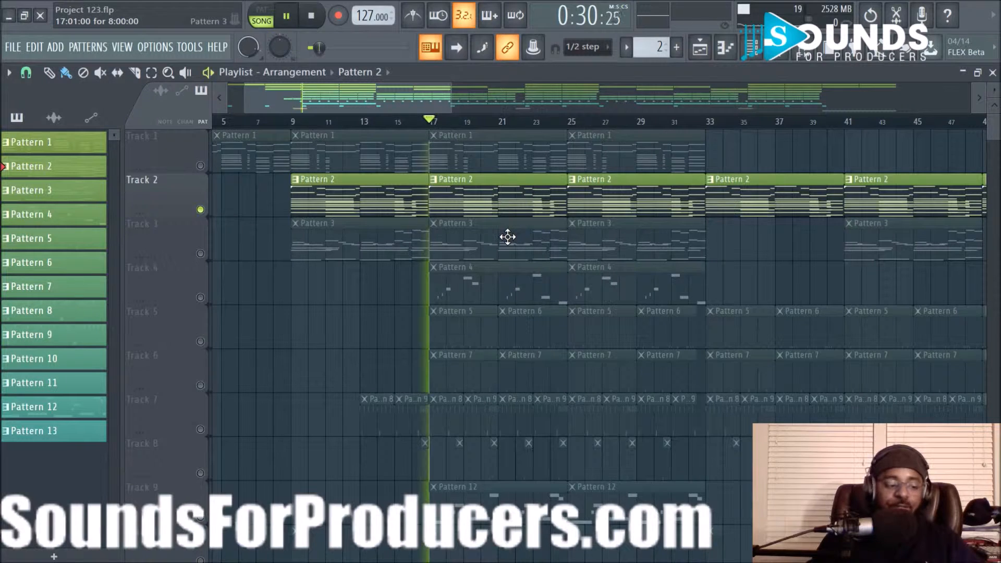
Follow Pattern 2's low and high notes in the piano roll while the soloed Track 2 plays
{"action": "double_click", "coordinate": [508, 208]}
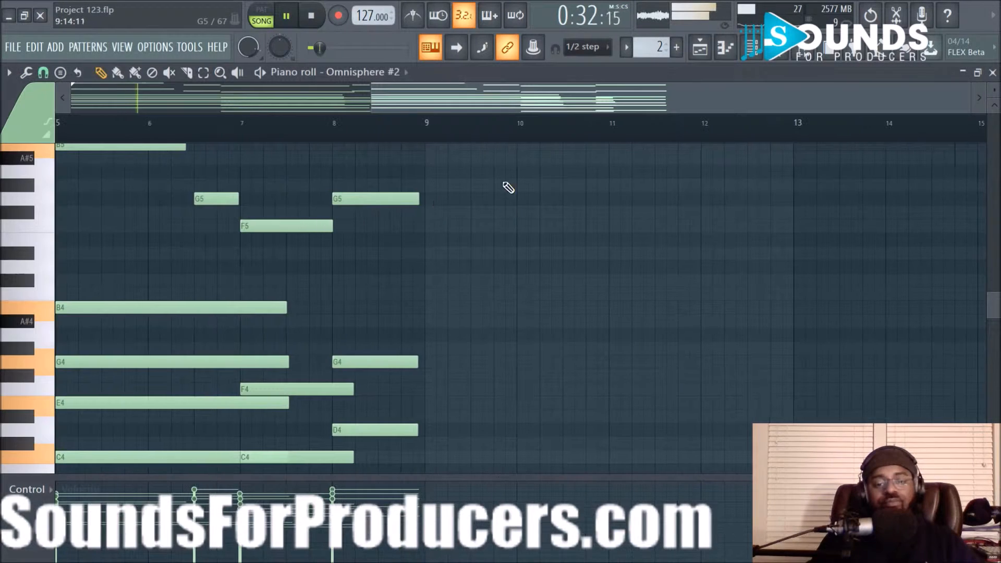
{"action": "scroll", "coordinate": [383, 255], "scroll_direction": "down", "scroll_amount": 7}
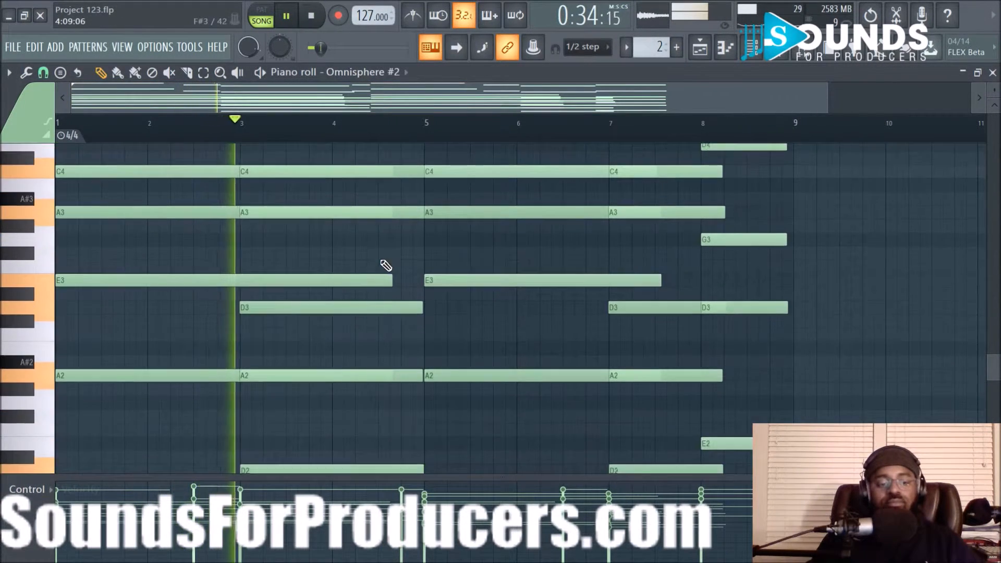
{"action": "scroll", "coordinate": [386, 265], "scroll_direction": "up", "scroll_amount": 3}
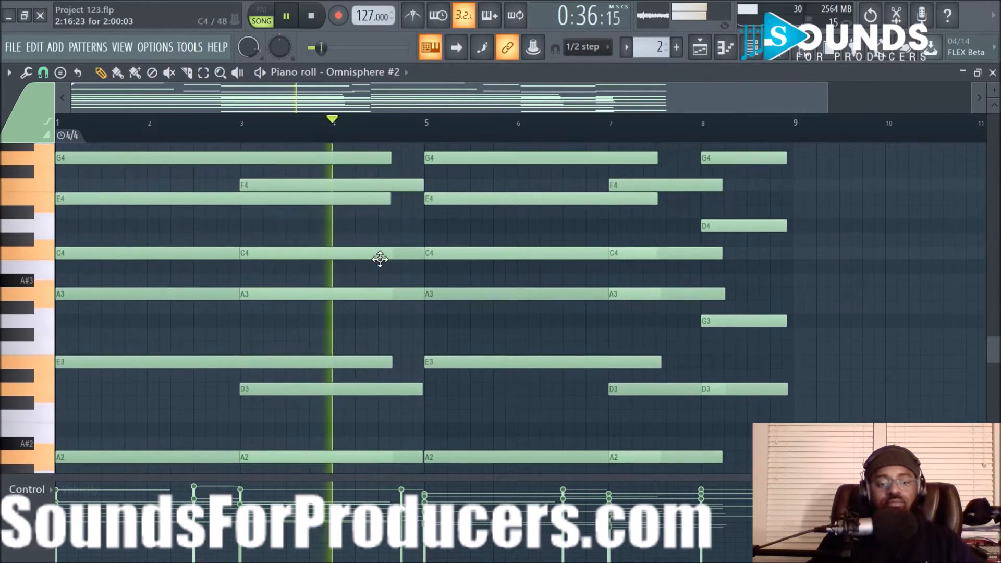
{"action": "scroll", "coordinate": [386, 266], "scroll_direction": "up", "scroll_amount": 7}
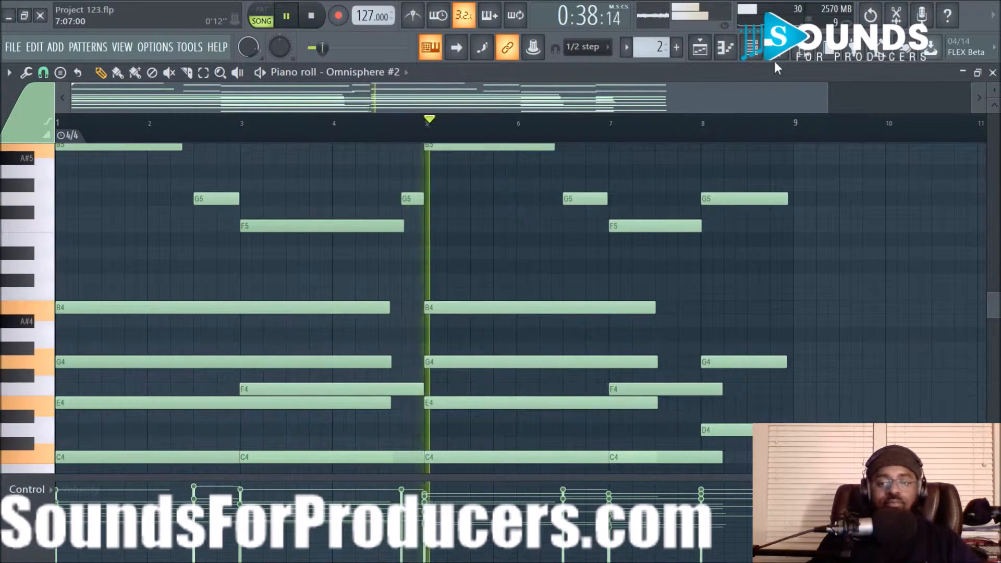
Inspect the Fruity parametric EQ 2 curve on the Pad mixer track, return to the playlist and stop playback
{"action": "left_click", "coordinate": [774, 61]}
{"action": "left_click", "coordinate": [134, 203]}
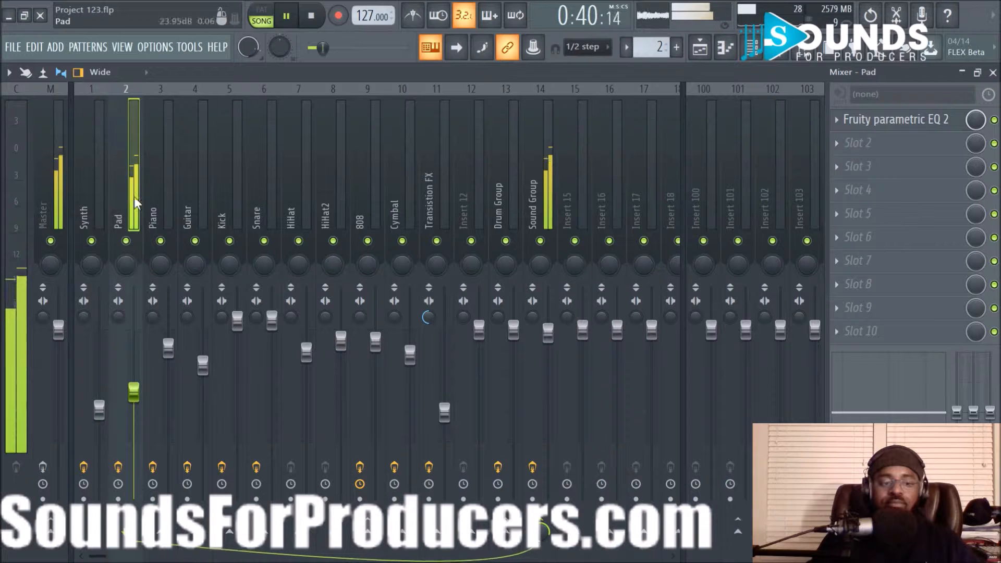
{"action": "left_click", "coordinate": [886, 121]}
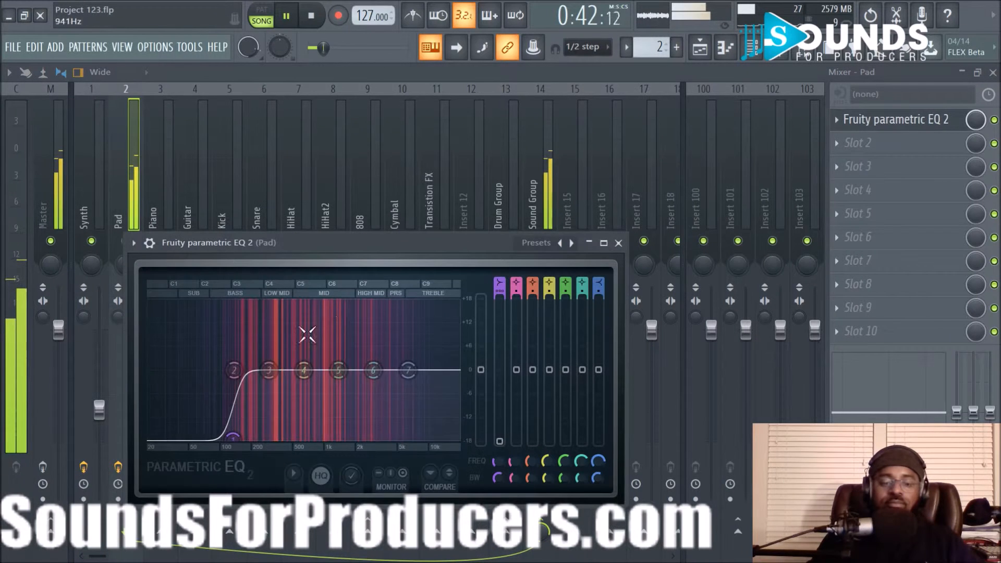
{"action": "left_click", "coordinate": [618, 242]}
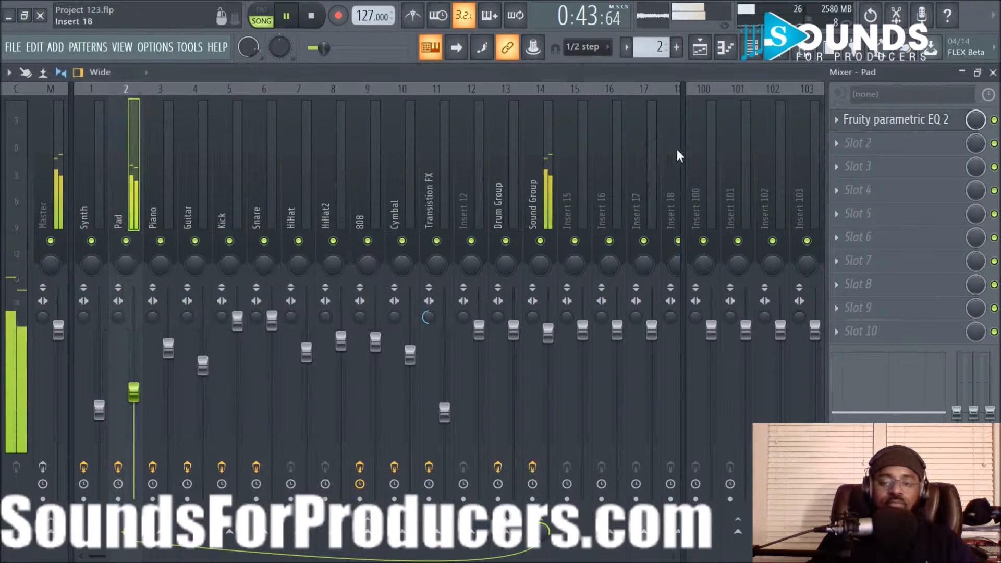
{"action": "left_click", "coordinate": [701, 50]}
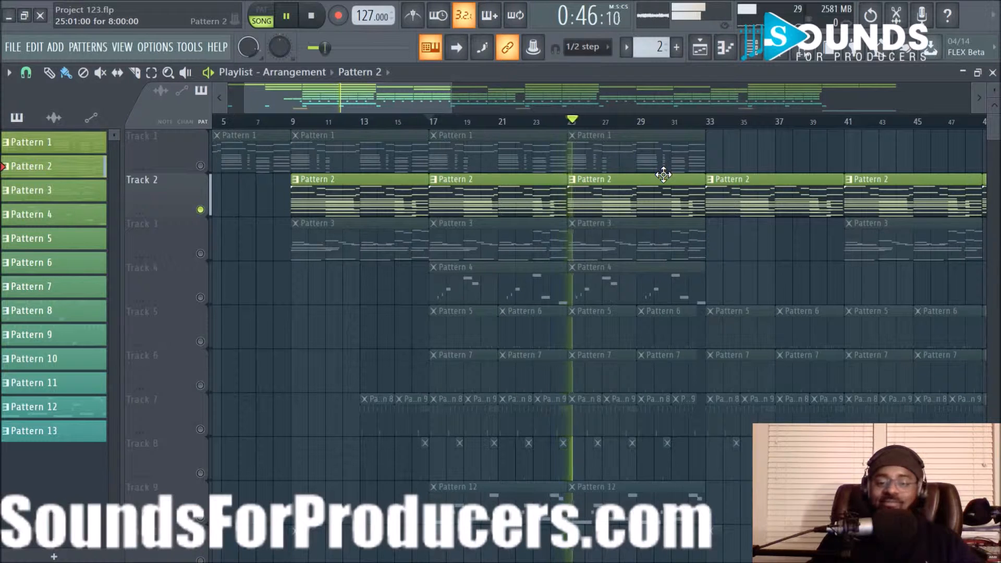
{"action": "key", "text": "space"}
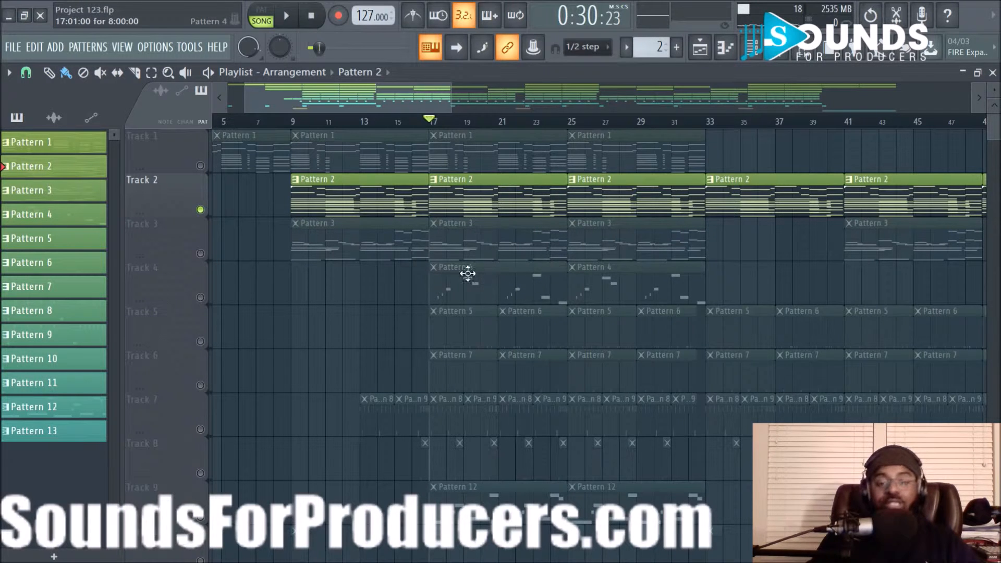
Unmute Track 1 and listen to it together with Track 2 from bar 17, stopping playback at the end
{"action": "left_click", "coordinate": [200, 166]}
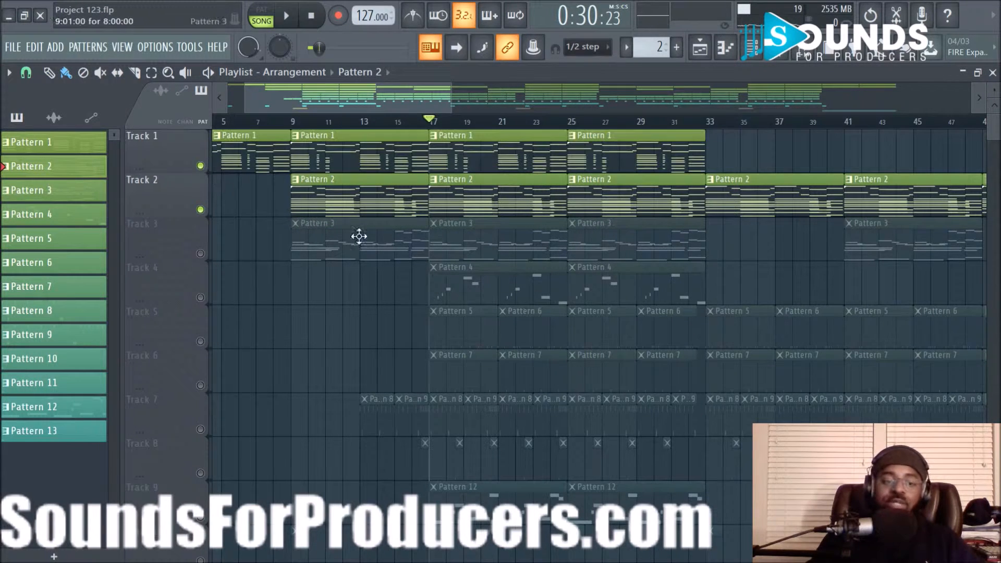
{"action": "key", "text": "space"}
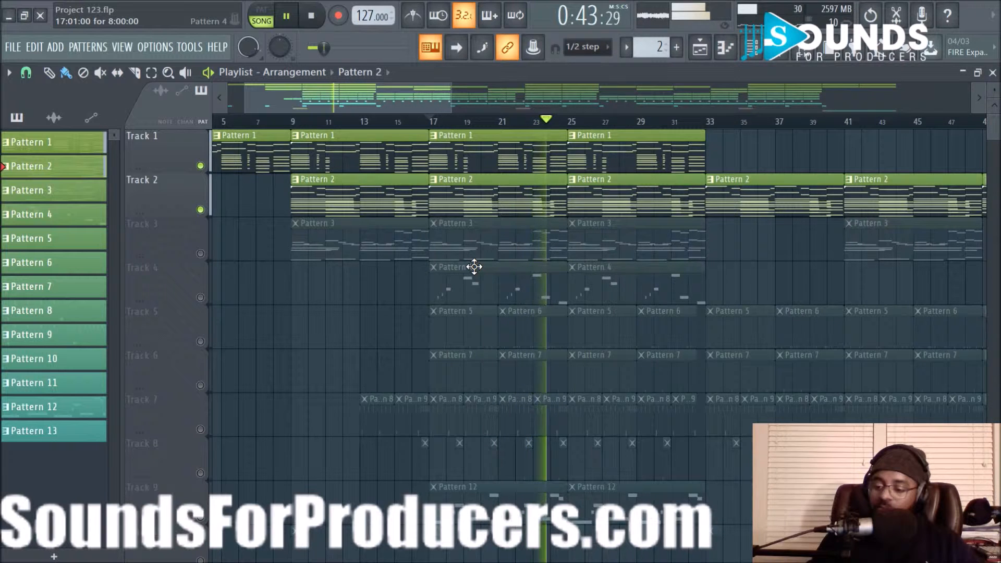
{"action": "key", "text": "space"}
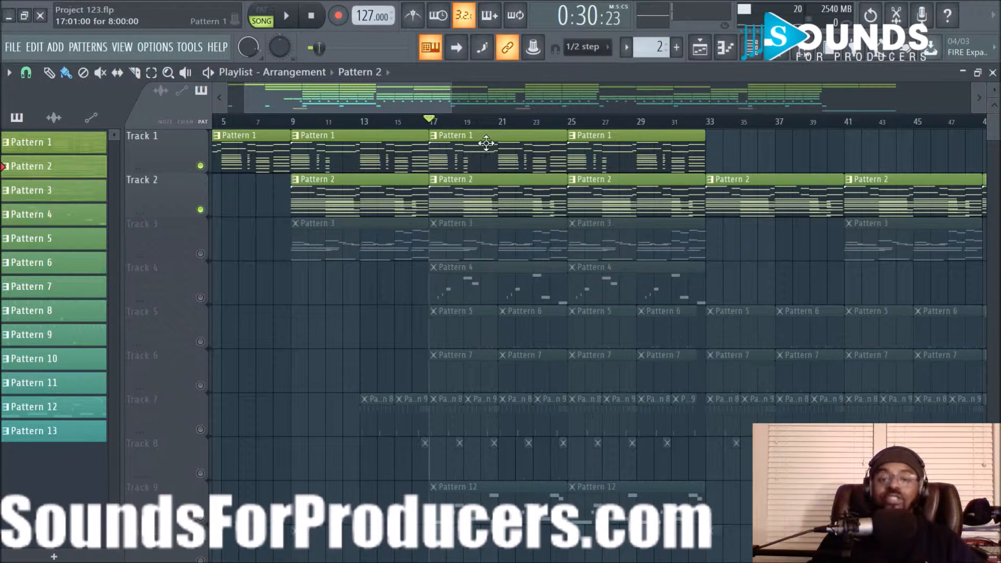
Unmute Track 3 and bring up all of Pattern 3's Kontakt 5 notes in the piano roll from bar 1
{"action": "left_click", "coordinate": [201, 254]}
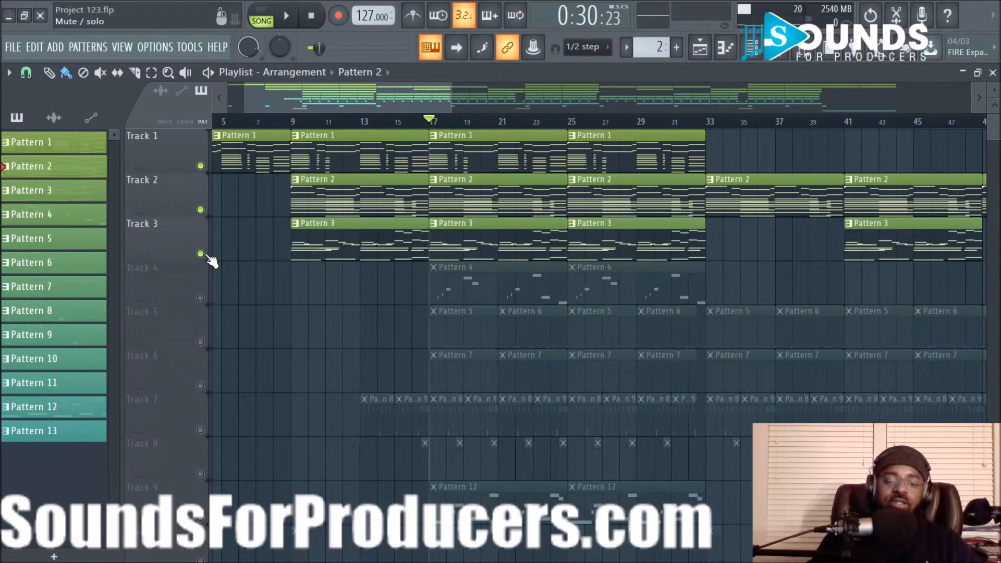
{"action": "double_click", "coordinate": [471, 238]}
{"action": "left_click_drag", "start_coordinate": [463, 98], "coordinate": [297, 102]}
{"action": "scroll", "coordinate": [305, 204], "scroll_direction": "down", "scroll_amount": 3}
{"action": "scroll", "coordinate": [306, 208], "scroll_direction": "up", "scroll_amount": 2}
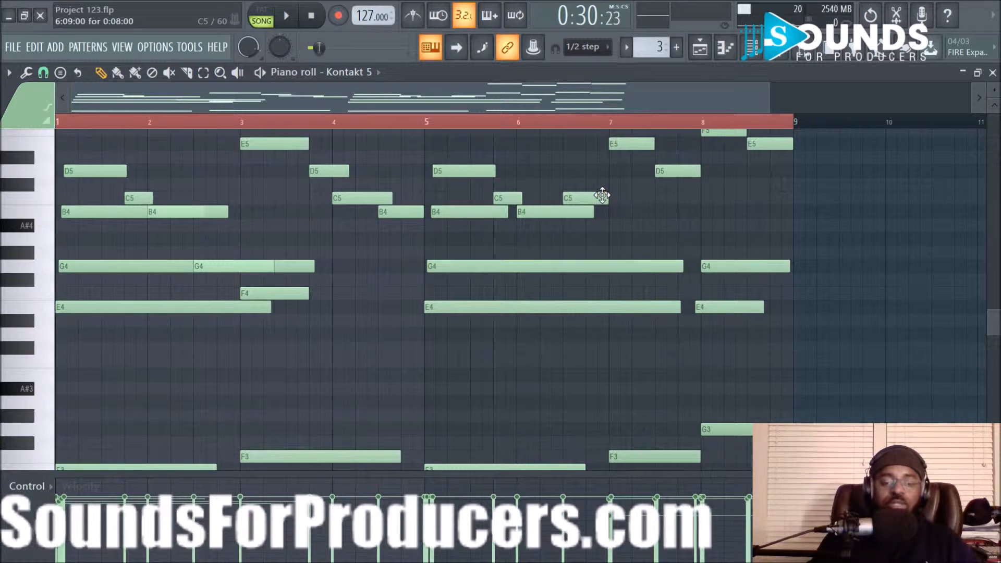
Play Tracks 1 to 3 together while following Pattern 3's notes, and stop playback back in the playlist
{"action": "key", "text": "space"}
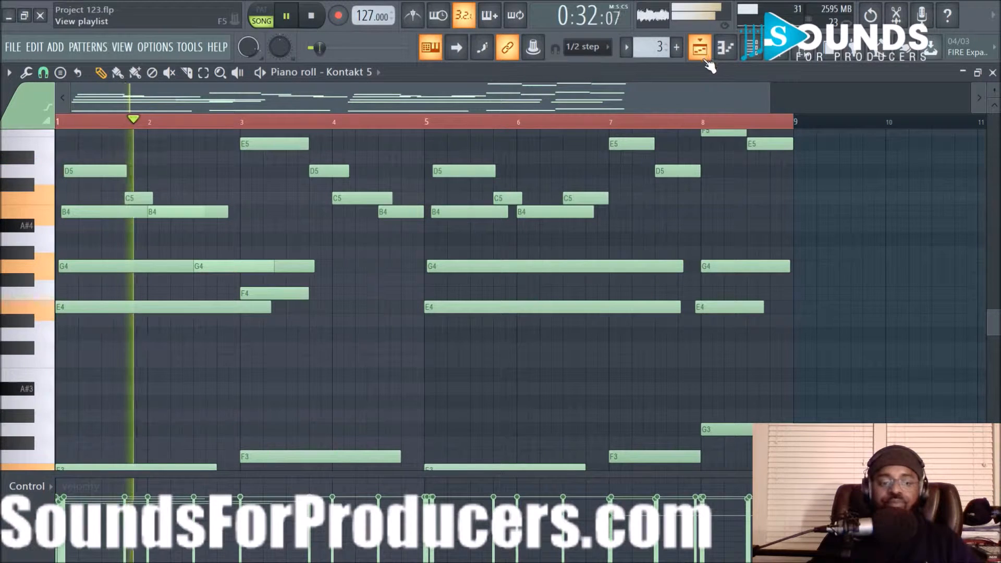
{"action": "scroll", "coordinate": [495, 227], "scroll_direction": "up", "scroll_amount": 1}
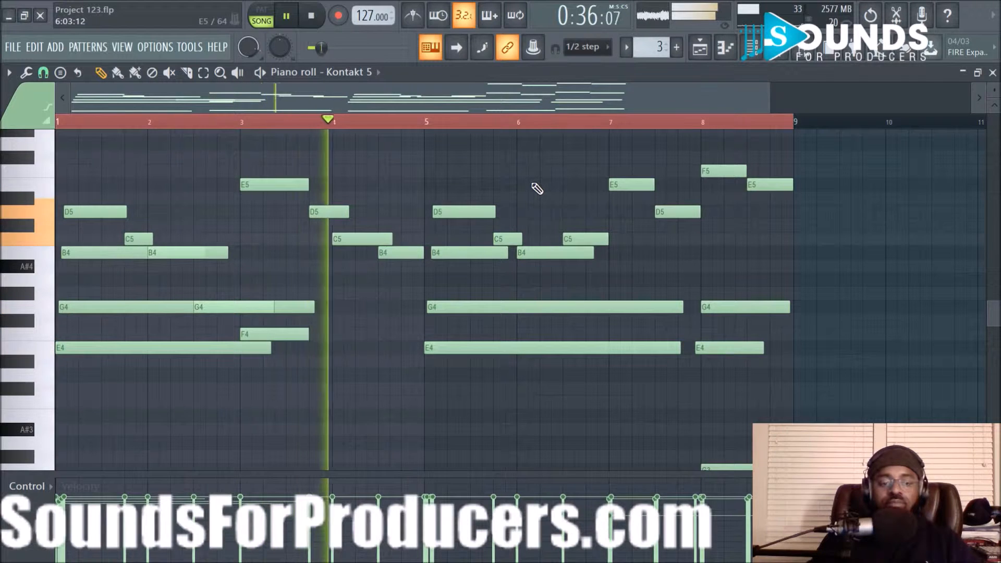
{"action": "scroll", "coordinate": [536, 188], "scroll_direction": "down", "scroll_amount": 2}
{"action": "scroll", "coordinate": [534, 187], "scroll_direction": "up", "scroll_amount": 2}
{"action": "left_click", "coordinate": [700, 48]}
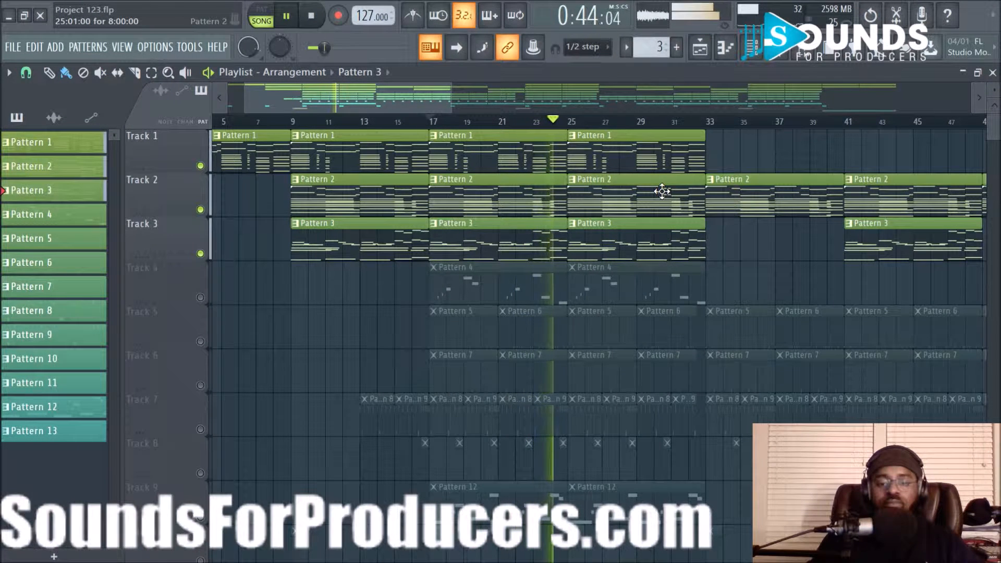
{"action": "key", "text": "space"}
Solo Track 3 and examine Pattern 3's bass, chord and melody notes in the piano roll
{"action": "right_click", "coordinate": [200, 254]}
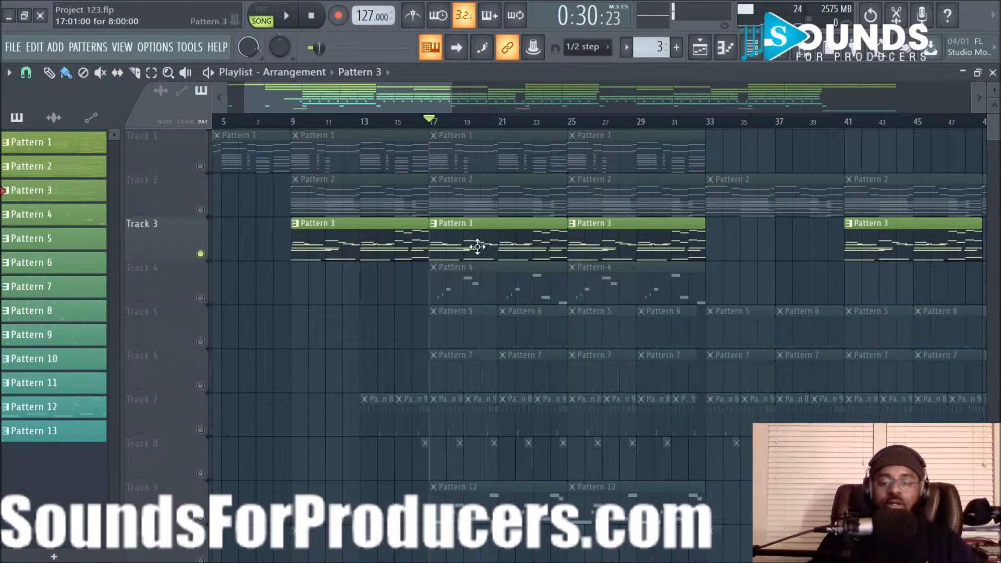
{"action": "double_click", "coordinate": [458, 245]}
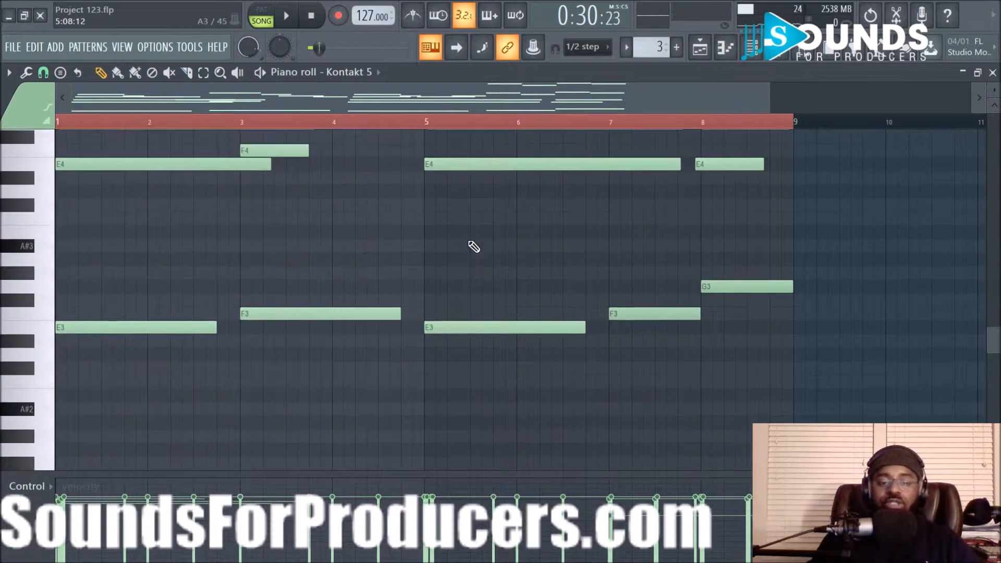
{"action": "scroll", "coordinate": [473, 247], "scroll_direction": "down", "scroll_amount": 5}
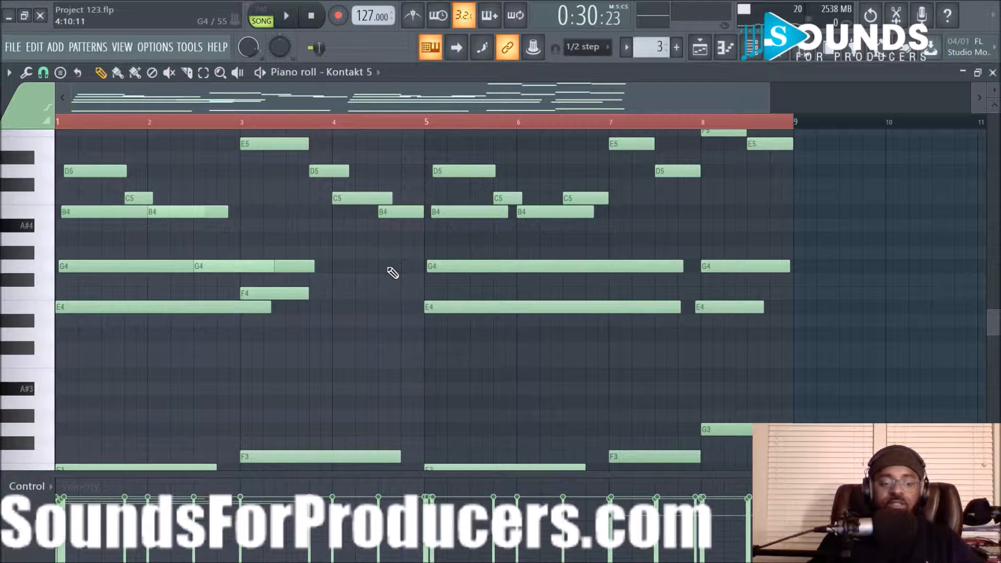
{"action": "scroll", "coordinate": [237, 335], "scroll_direction": "up", "scroll_amount": 3}
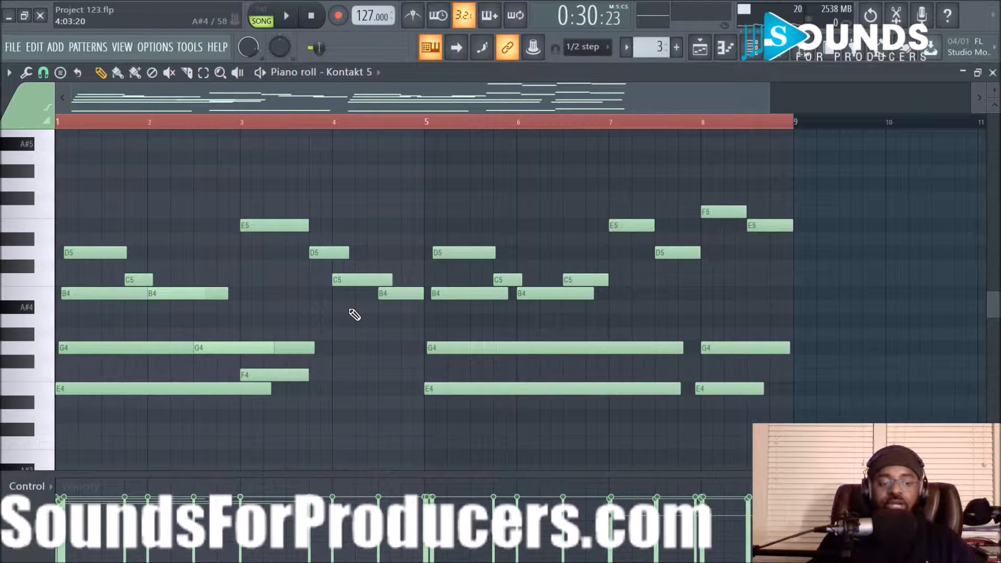
{"action": "scroll", "coordinate": [355, 315], "scroll_direction": "down", "scroll_amount": 5}
{"action": "scroll", "coordinate": [354, 314], "scroll_direction": "up", "scroll_amount": 3}
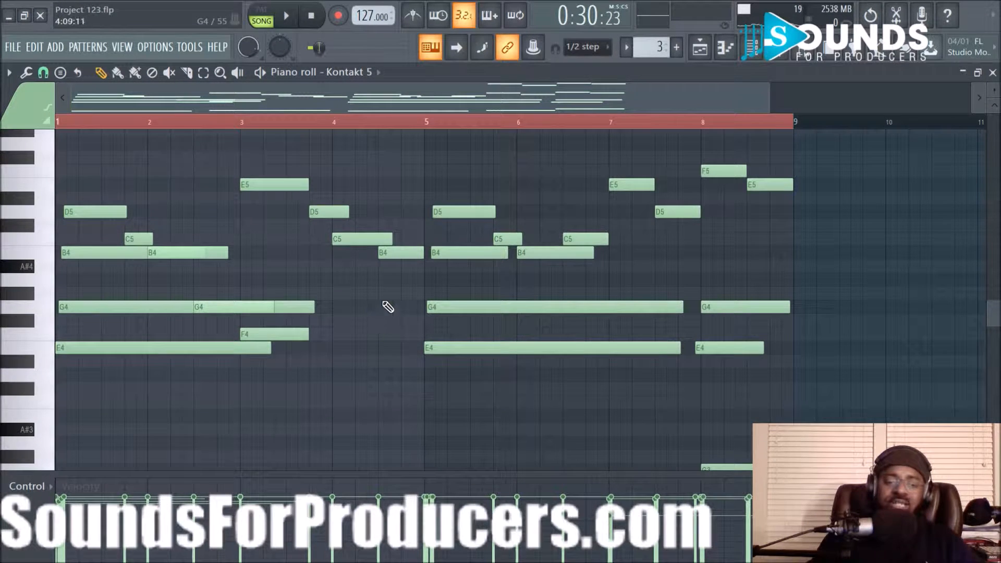
{"action": "scroll", "coordinate": [446, 268], "scroll_direction": "down", "scroll_amount": 5}
{"action": "scroll", "coordinate": [447, 267], "scroll_direction": "up", "scroll_amount": 3}
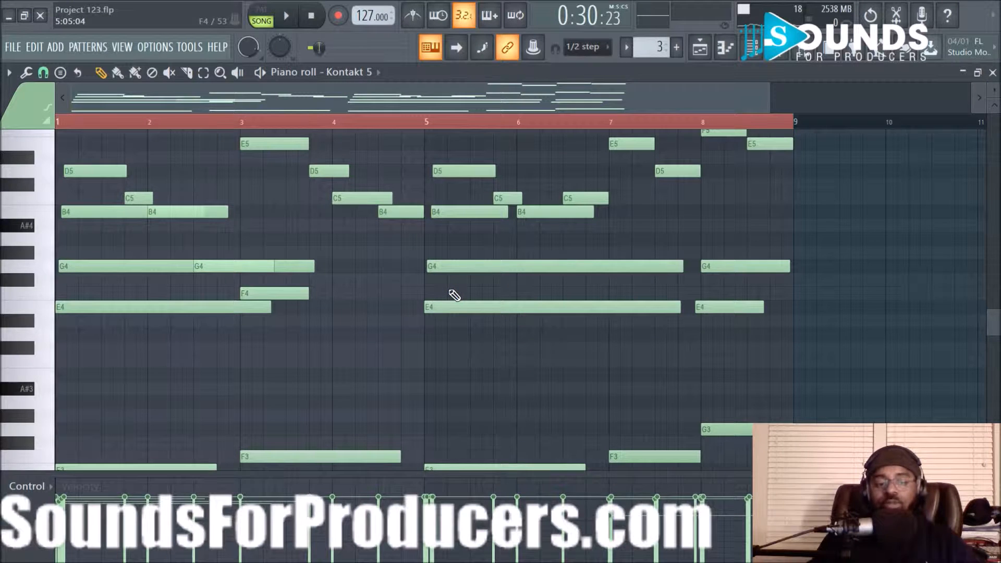
Listen to the soloed Track 3 while following Pattern 3's notes, return to the playlist and stop playback
{"action": "key", "text": "space"}
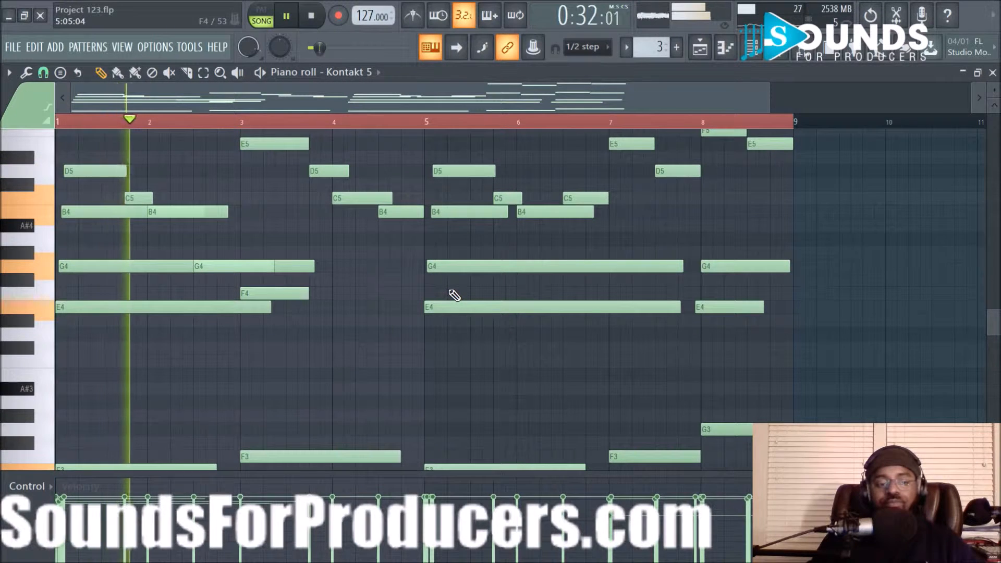
{"action": "scroll", "coordinate": [454, 294], "scroll_direction": "up", "scroll_amount": 2}
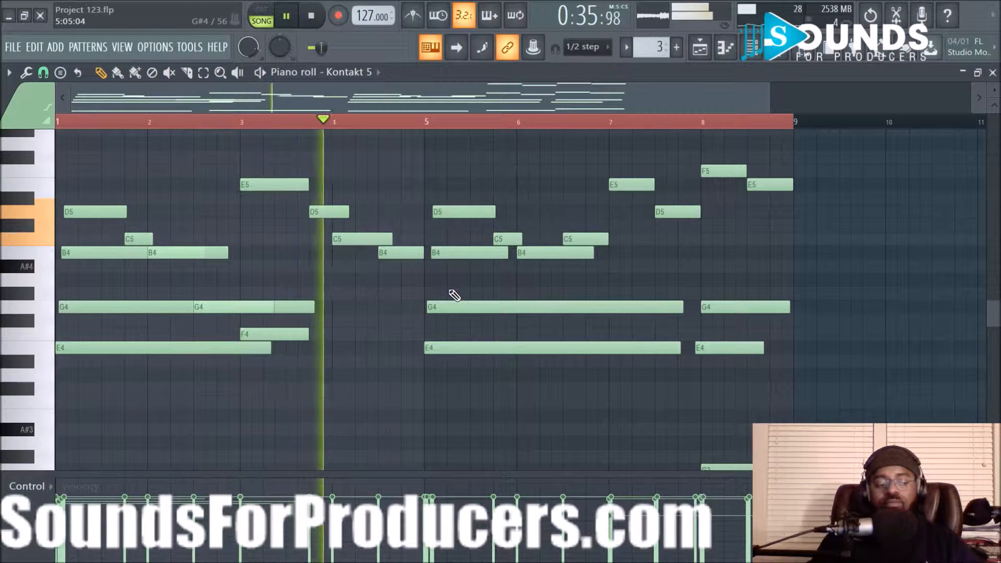
{"action": "scroll", "coordinate": [453, 294], "scroll_direction": "down", "scroll_amount": 2}
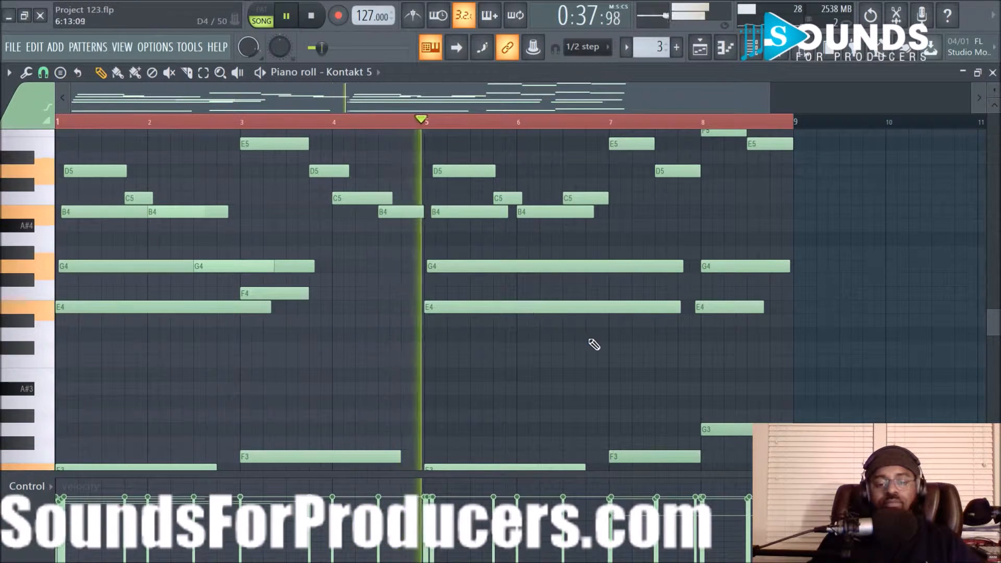
{"action": "scroll", "coordinate": [594, 345], "scroll_direction": "down", "scroll_amount": 2}
{"action": "scroll", "coordinate": [594, 344], "scroll_direction": "up", "scroll_amount": 2}
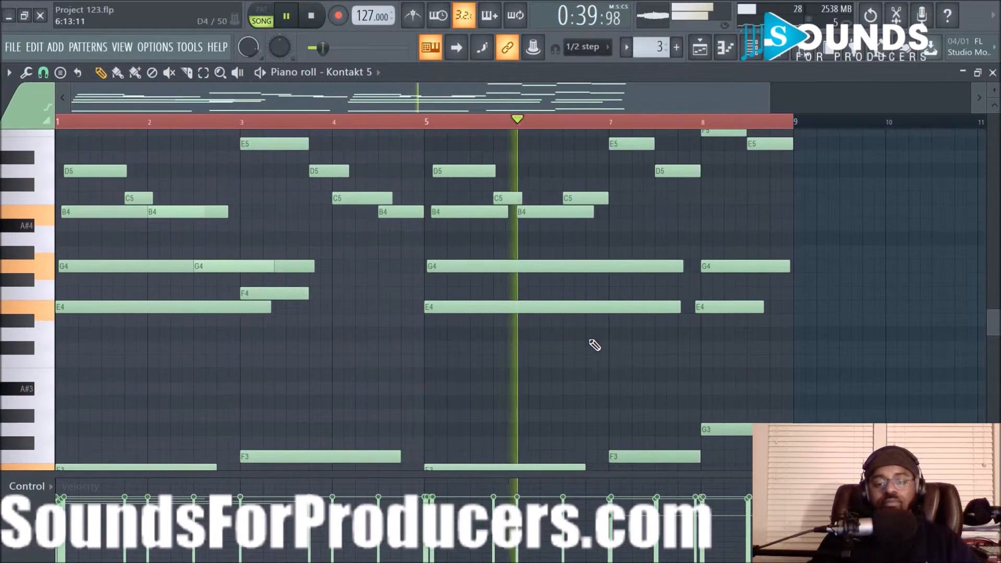
{"action": "scroll", "coordinate": [594, 345], "scroll_direction": "up", "scroll_amount": 1}
{"action": "scroll", "coordinate": [629, 123], "scroll_direction": "down", "scroll_amount": 1}
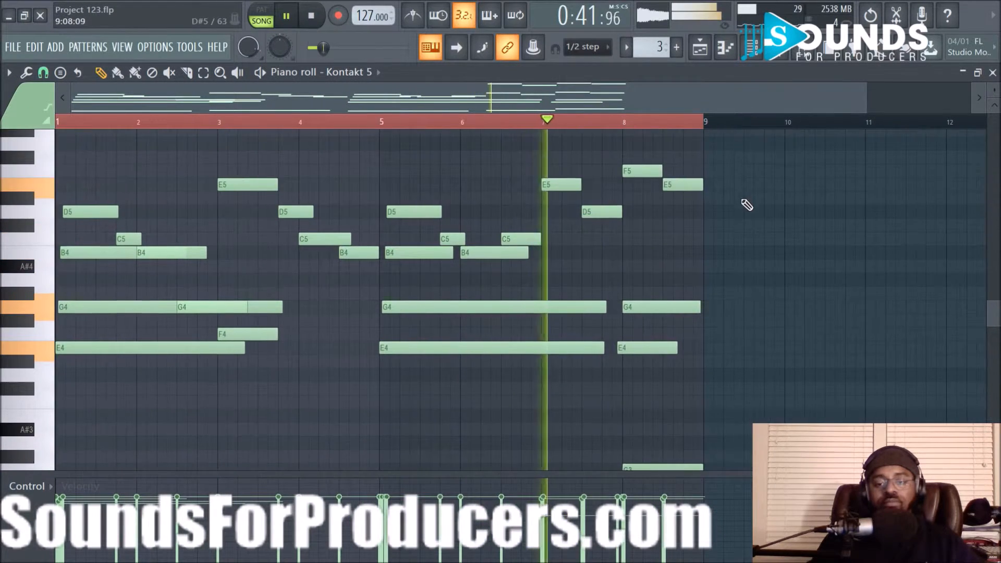
{"action": "scroll", "coordinate": [747, 204], "scroll_direction": "down", "scroll_amount": 2}
{"action": "scroll", "coordinate": [747, 205], "scroll_direction": "up", "scroll_amount": 6}
{"action": "scroll", "coordinate": [747, 205], "scroll_direction": "down", "scroll_amount": 4}
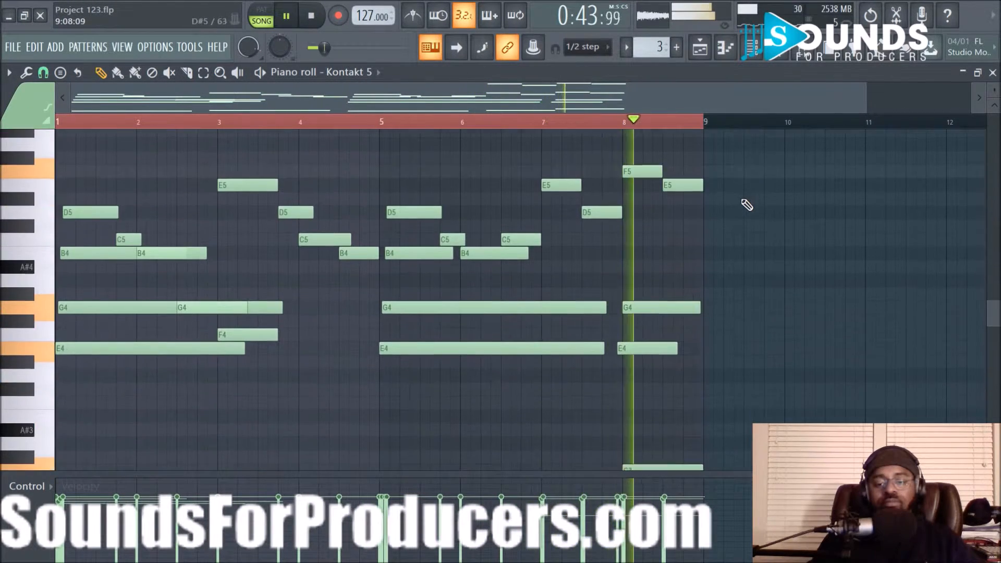
{"action": "left_click", "coordinate": [700, 47]}
{"action": "key", "text": "space"}
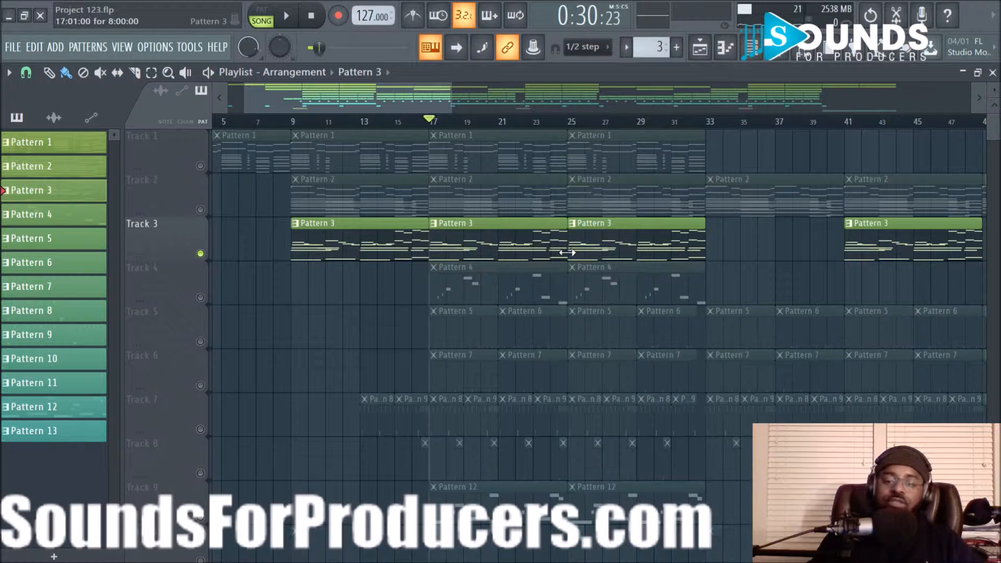
Open Pattern 3's Kontakt 5 instrument and browse its library list to the Maverick, Grandeur and Gentleman pianos
{"action": "left_click", "coordinate": [751, 50]}
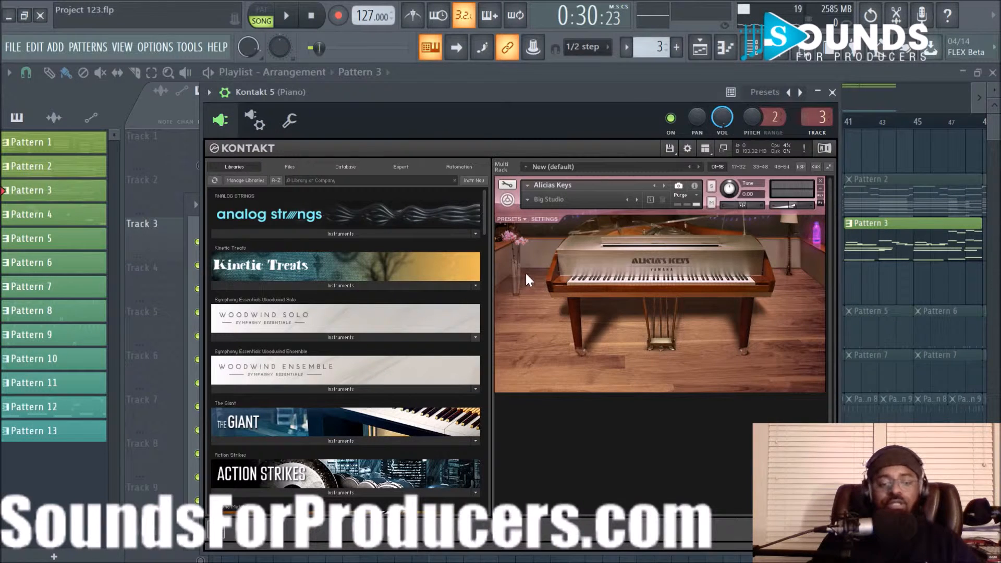
{"action": "left_click_drag", "start_coordinate": [483, 223], "coordinate": [481, 454]}
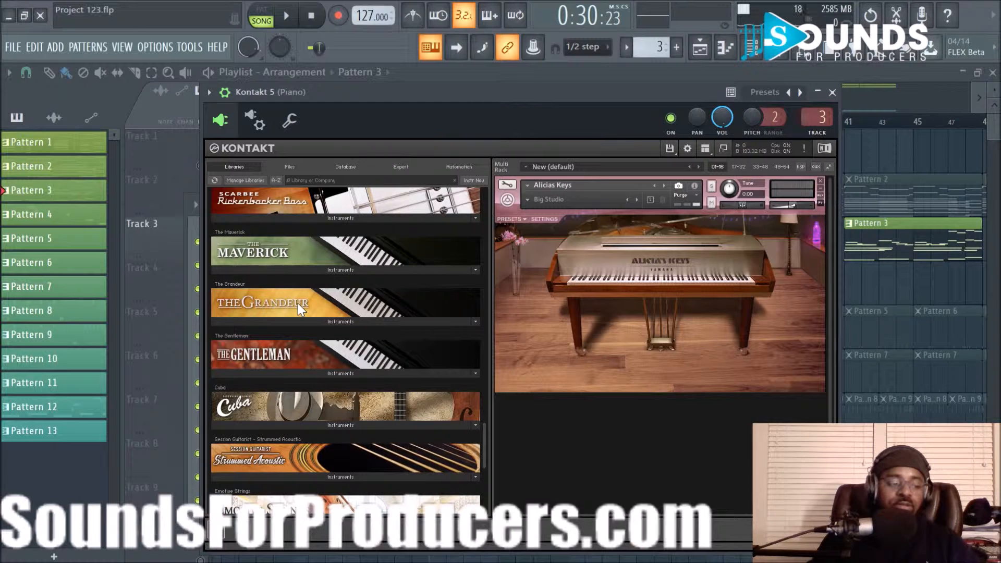
{"action": "scroll", "coordinate": [360, 292], "scroll_direction": "up", "scroll_amount": 1}
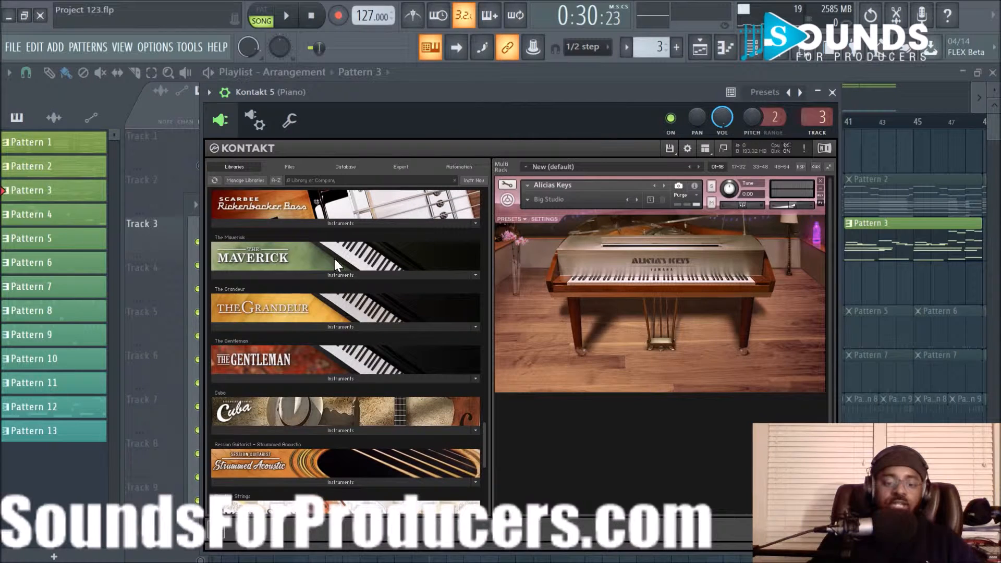
{"action": "scroll", "coordinate": [342, 276], "scroll_direction": "up", "scroll_amount": 3}
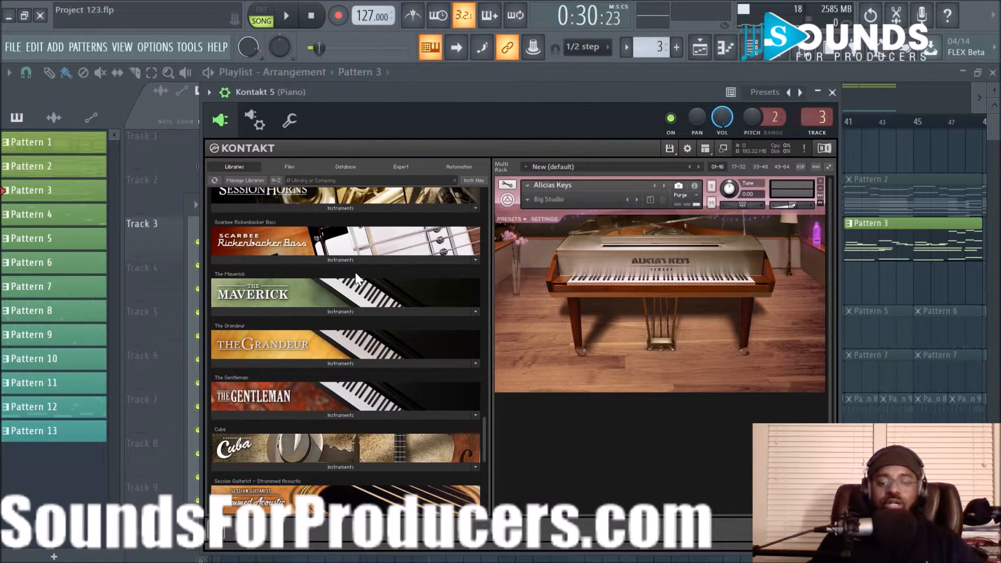
Check the snapshot choices for Alicias Keys, keep the selection as is, and close Kontakt 5 and the channel rack
{"action": "left_click", "coordinate": [575, 204]}
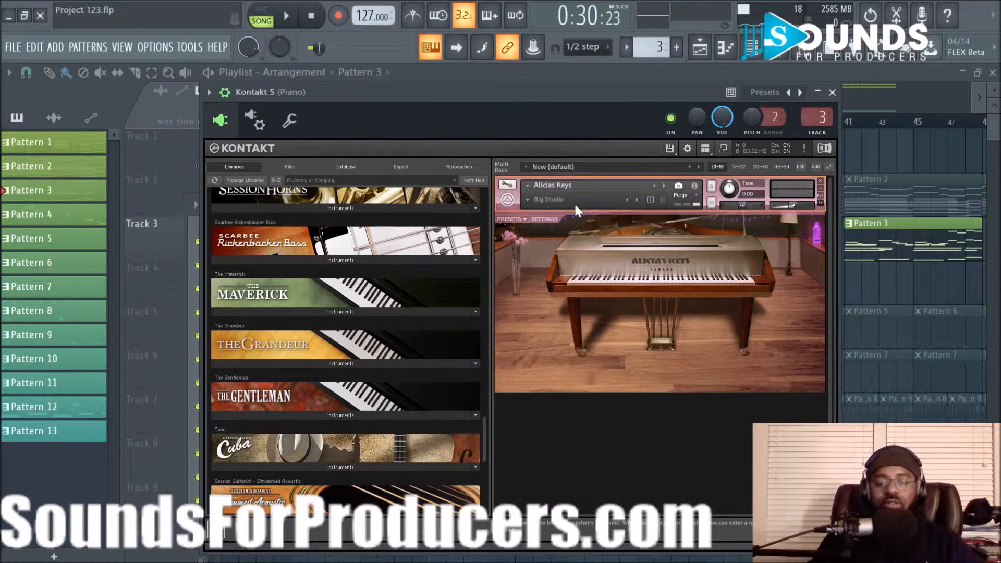
{"action": "left_click", "coordinate": [525, 200]}
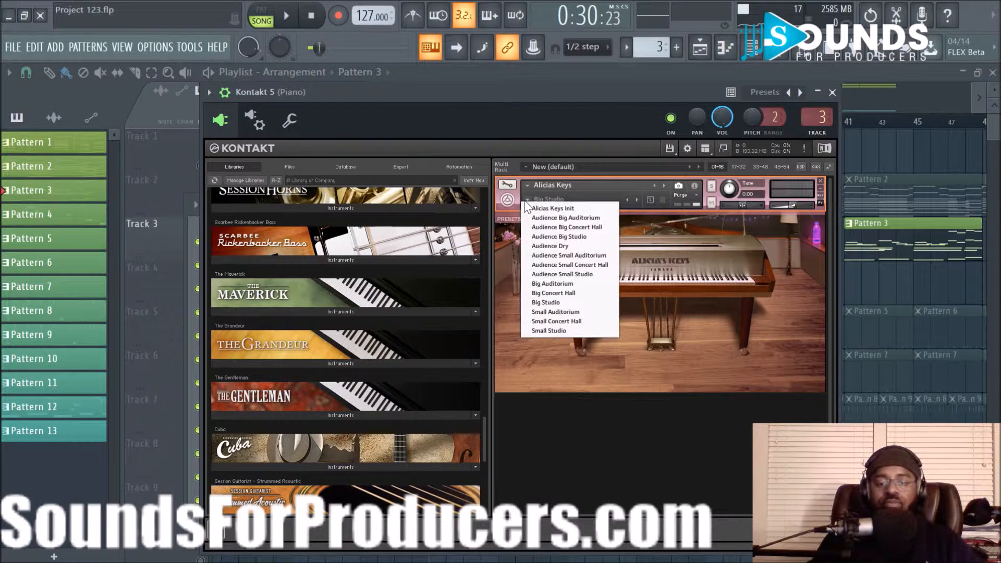
{"action": "left_click", "coordinate": [714, 363]}
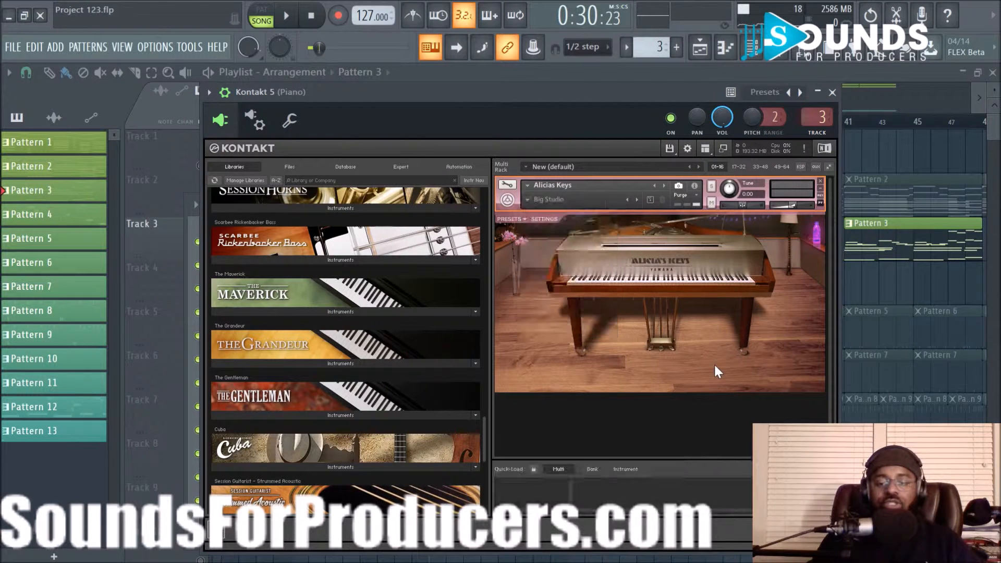
{"action": "left_click", "coordinate": [832, 93]}
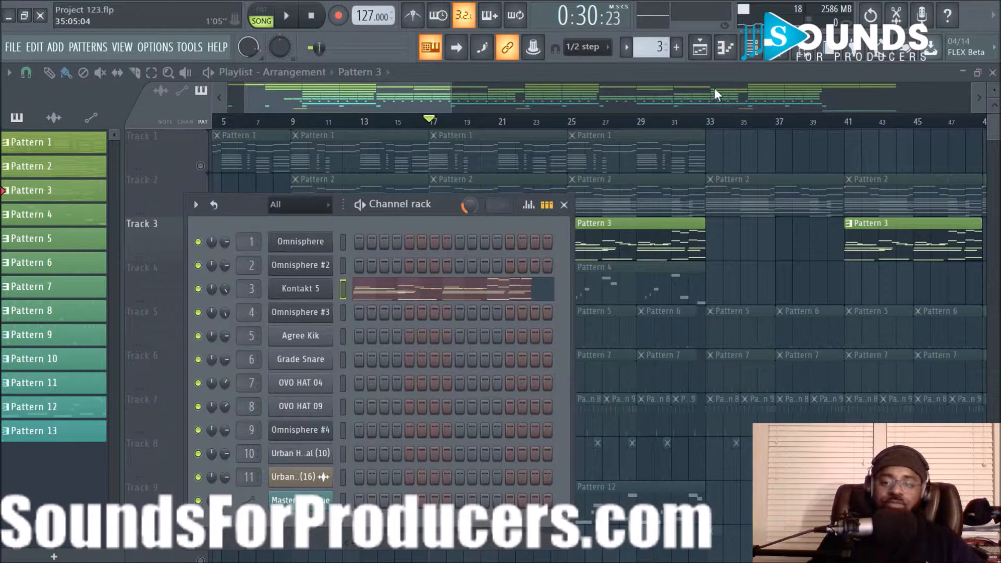
{"action": "key", "text": "F6"}
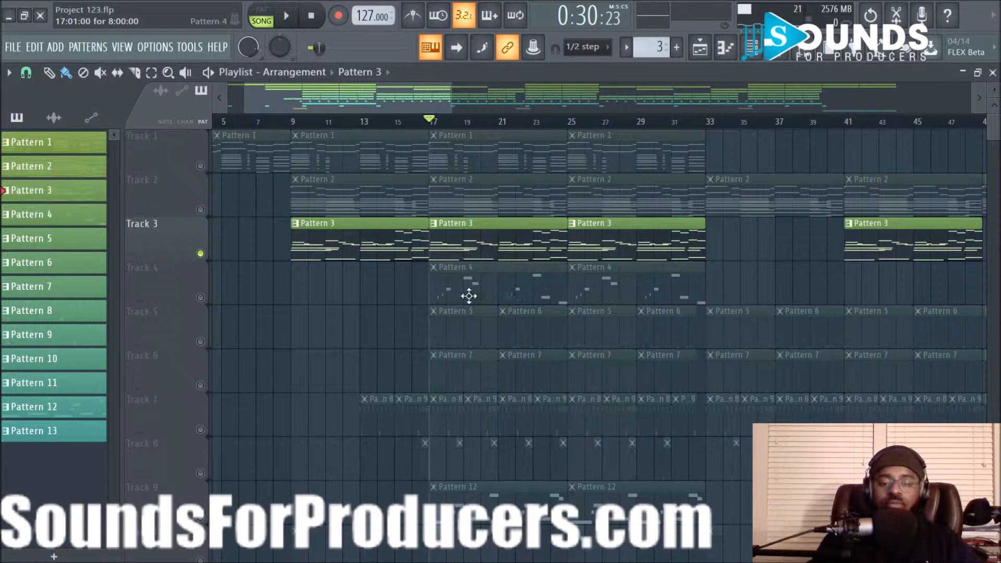
Unmute Tracks 1, 2 and 4 alongside Track 3 and play the four tracks together
{"action": "left_click_drag", "start_coordinate": [200, 166], "coordinate": [201, 248]}
{"action": "left_click", "coordinate": [201, 298]}
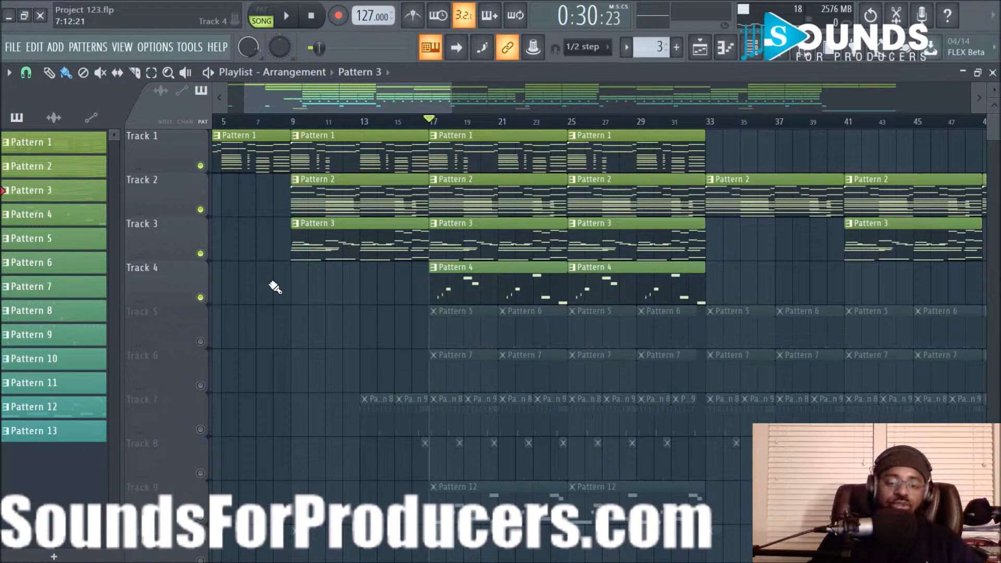
{"action": "key", "text": "space"}
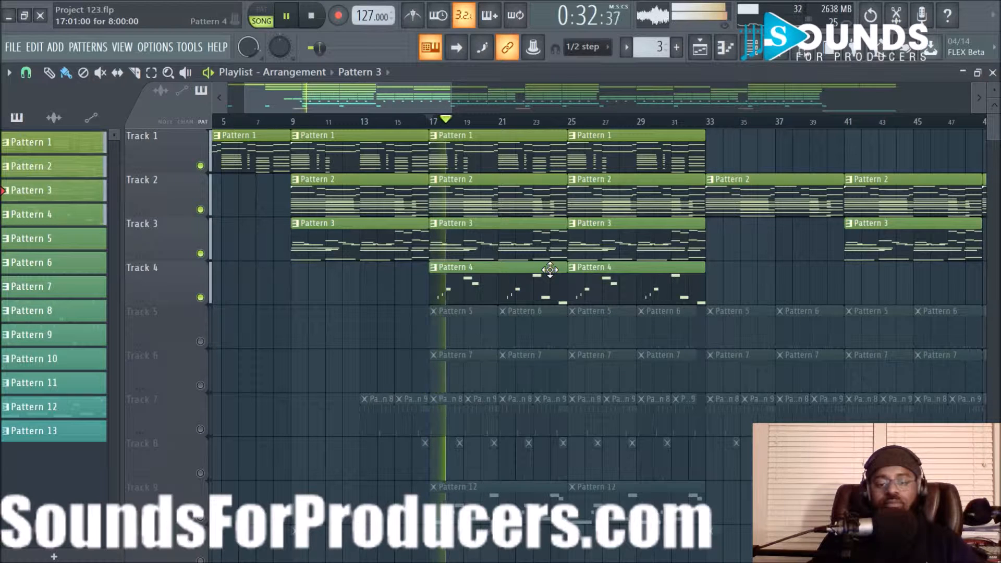
Solo Track 4 to listen to Pattern 4 on its own, stop playback and turn the solo off
{"action": "right_click", "coordinate": [201, 298]}
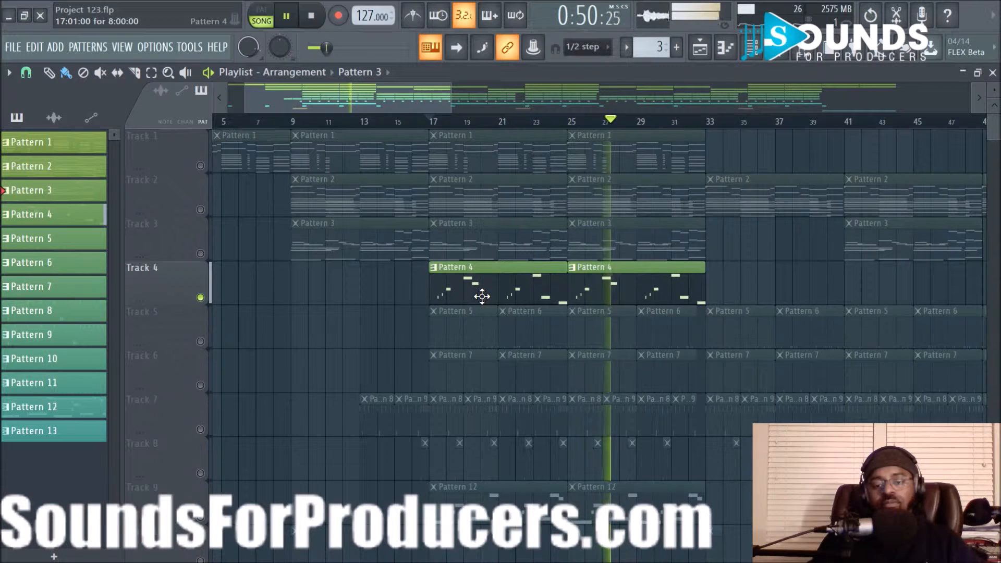
{"action": "key", "text": "space"}
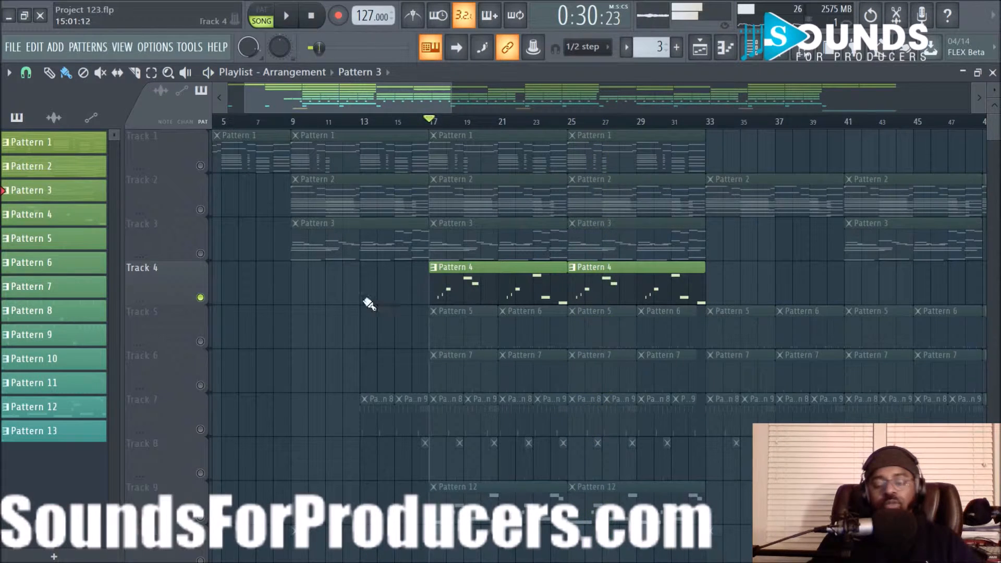
{"action": "left_click", "coordinate": [201, 297], "text": "ctrl"}
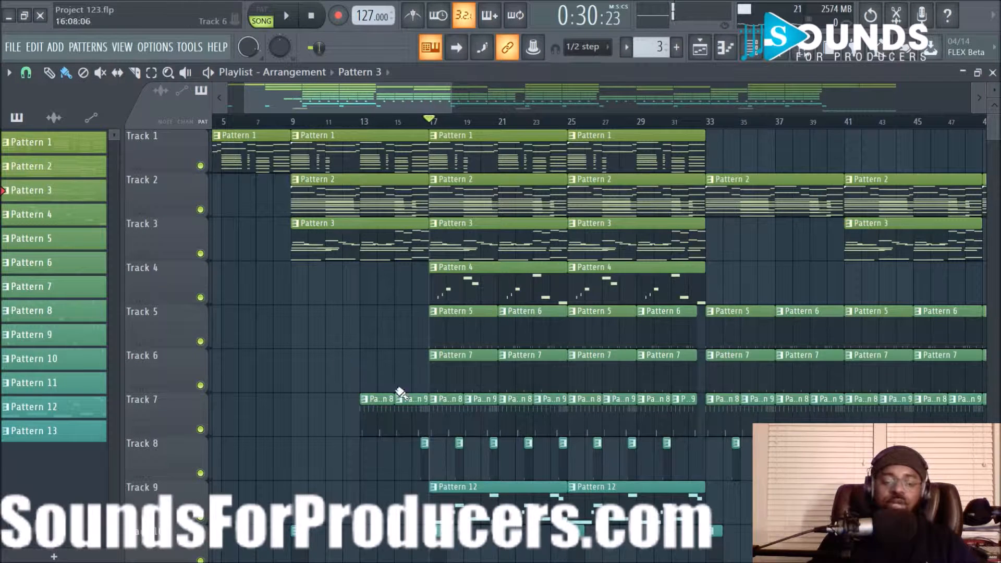
Solo Track 5 and unmute Track 6 so only the kick and snare patterns are active
{"action": "left_click", "coordinate": [201, 342]}
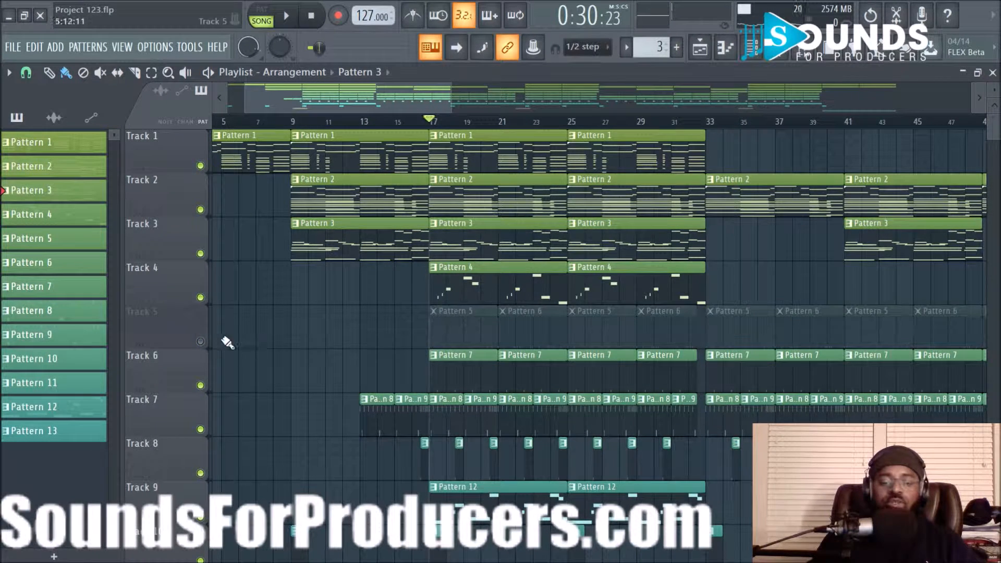
{"action": "left_click", "coordinate": [201, 341], "text": "ctrl"}
{"action": "scroll", "coordinate": [206, 343], "scroll_direction": "down", "scroll_amount": 1}
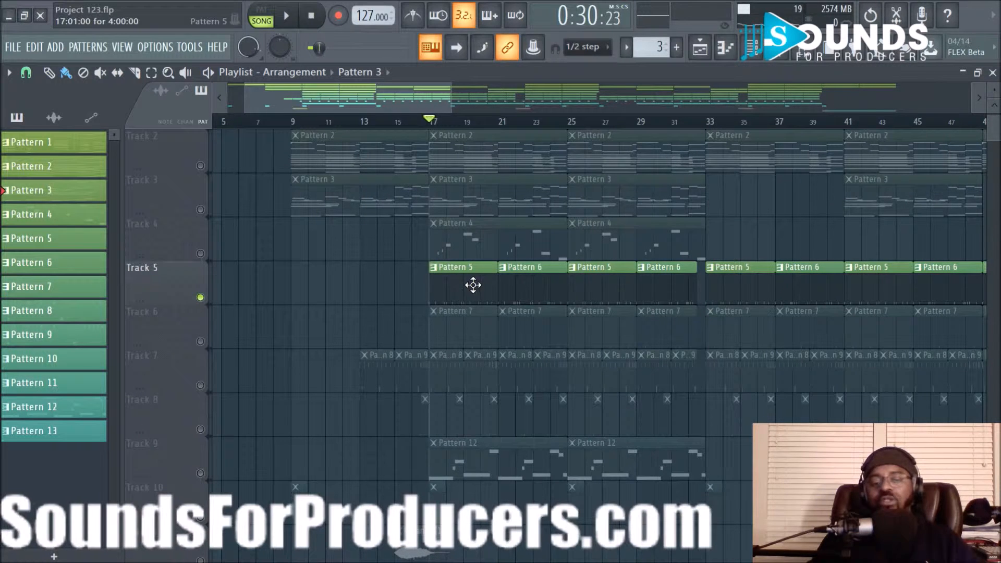
{"action": "left_click", "coordinate": [200, 342]}
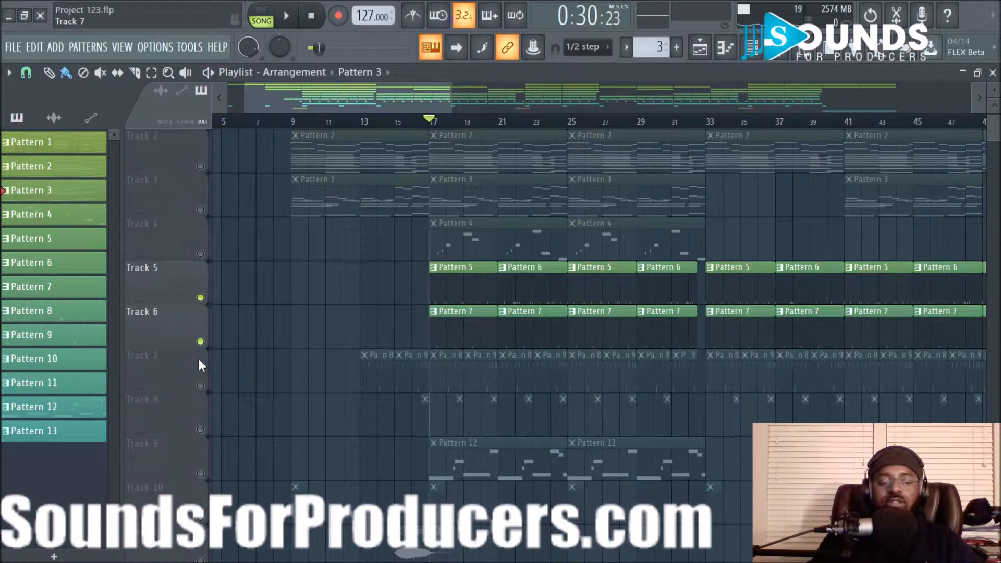
Play Tracks 5 and 6 while viewing the Snare channel's effects in the mixer, and stop playback
{"action": "key", "text": "space"}
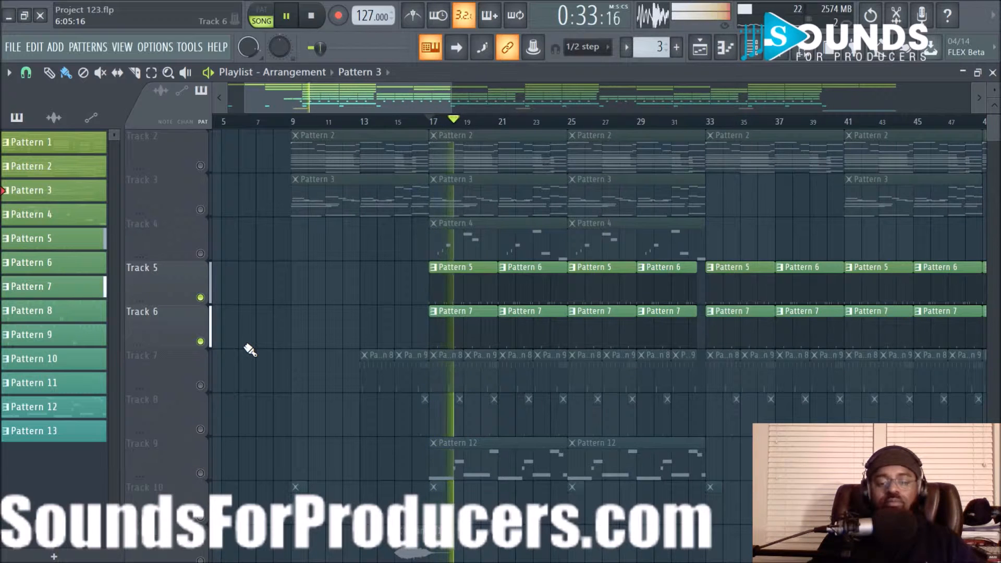
{"action": "key", "text": "F9"}
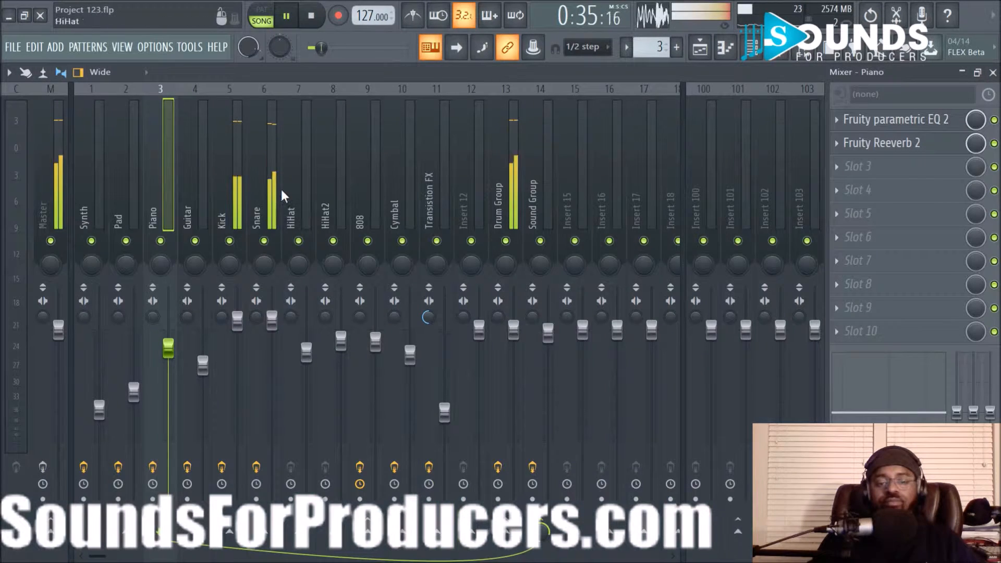
{"action": "left_click", "coordinate": [261, 180]}
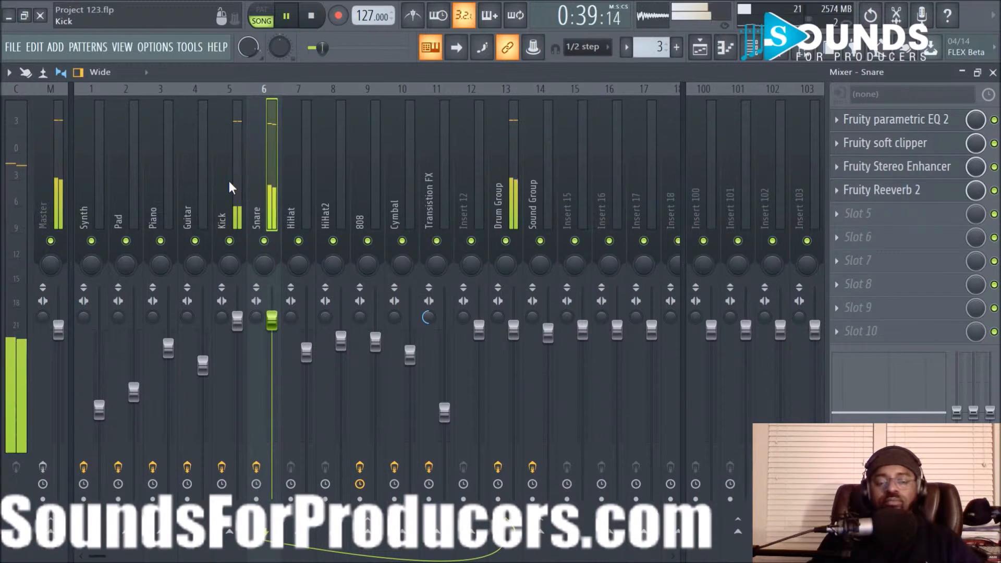
{"action": "key", "text": "space"}
Select the Kick mixer channel and examine its Fruity soft clipper settings, closing the effect when done
{"action": "left_click", "coordinate": [230, 180]}
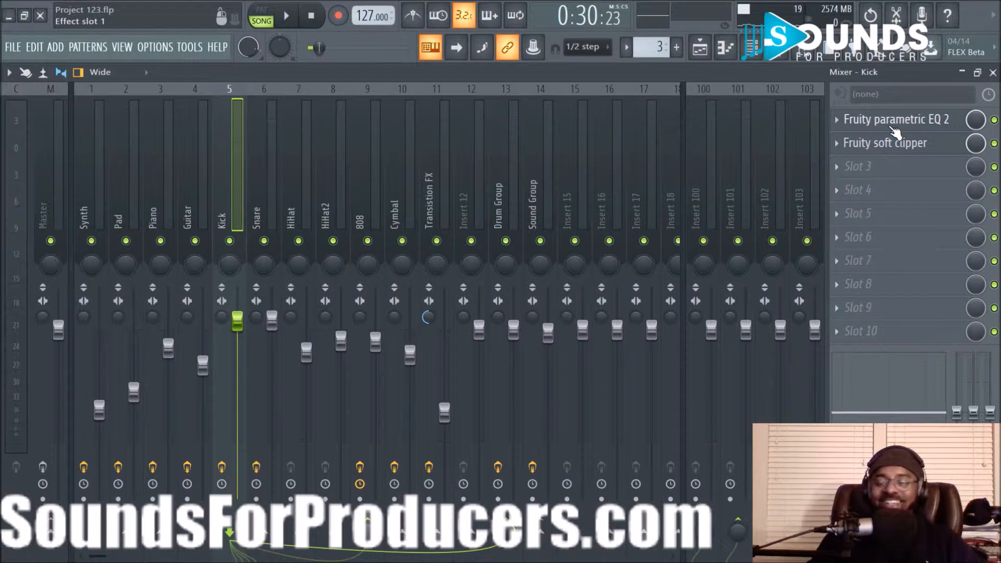
{"action": "left_click", "coordinate": [877, 154]}
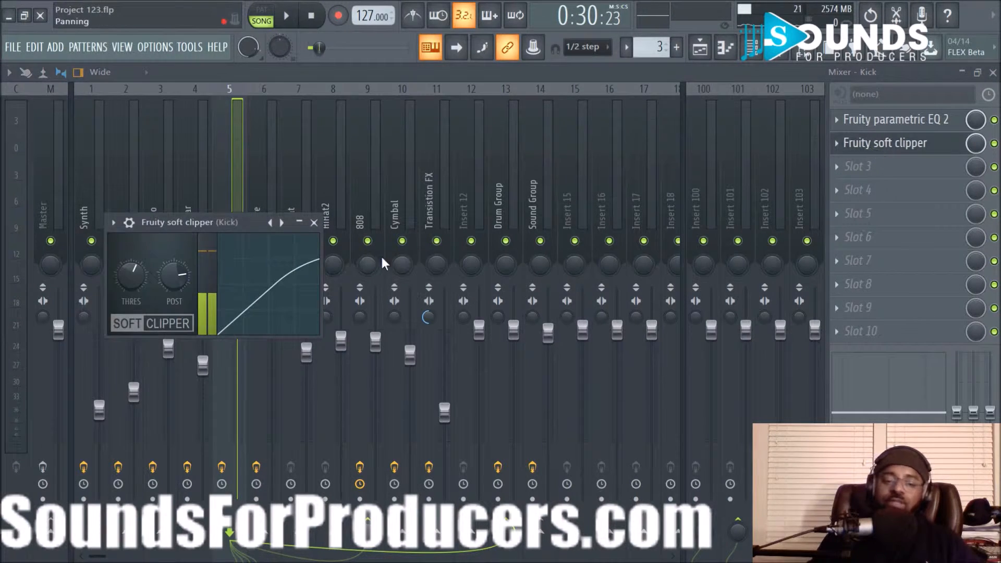
{"action": "left_click", "coordinate": [318, 221]}
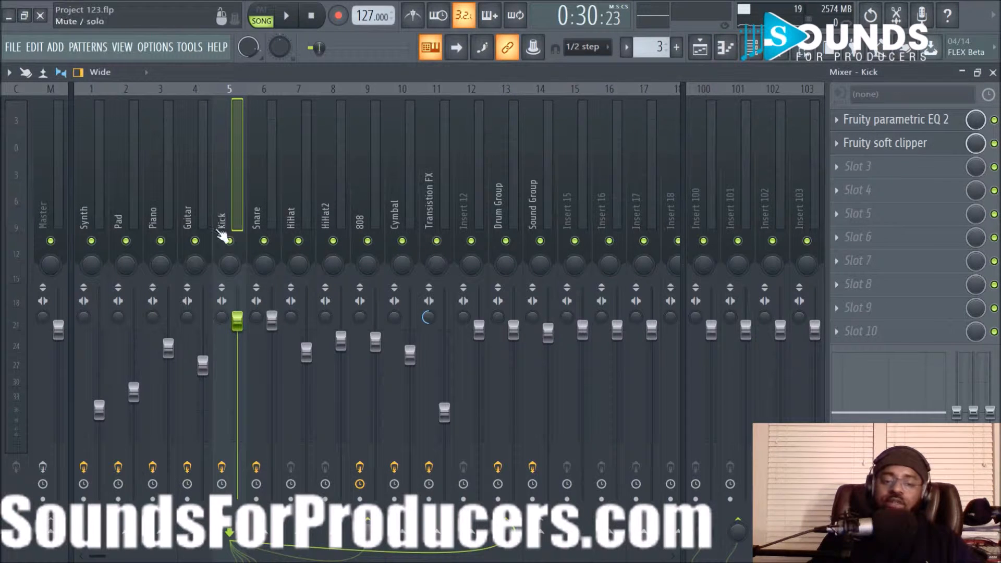
{"action": "left_click", "coordinate": [863, 146]}
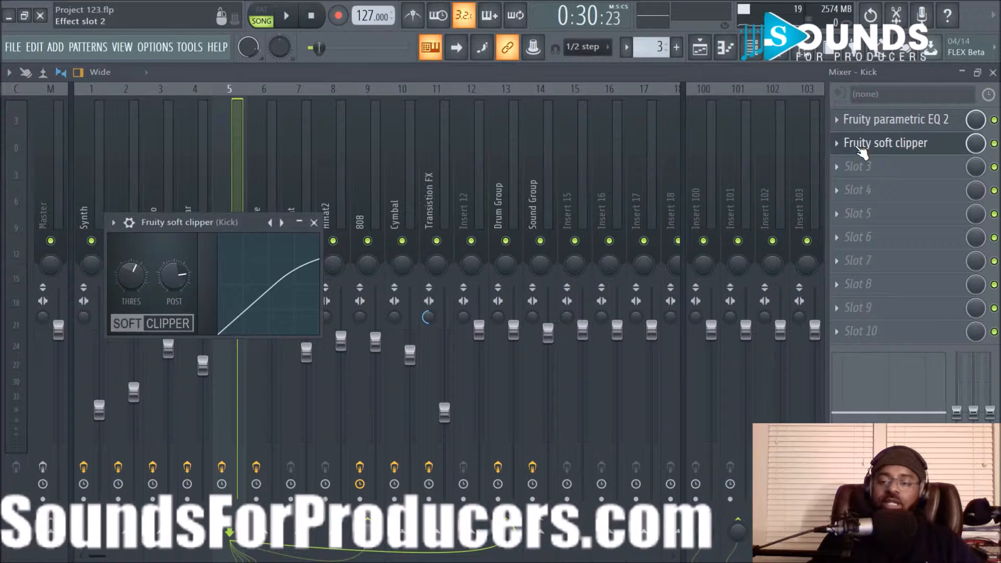
{"action": "left_click", "coordinate": [313, 222]}
Inspect the Snare channel's Fruity Stereo Enhancer, Fruity Reeverb 2 and Fruity parametric EQ 2 settings, and close the effect windows
{"action": "left_click", "coordinate": [258, 211]}
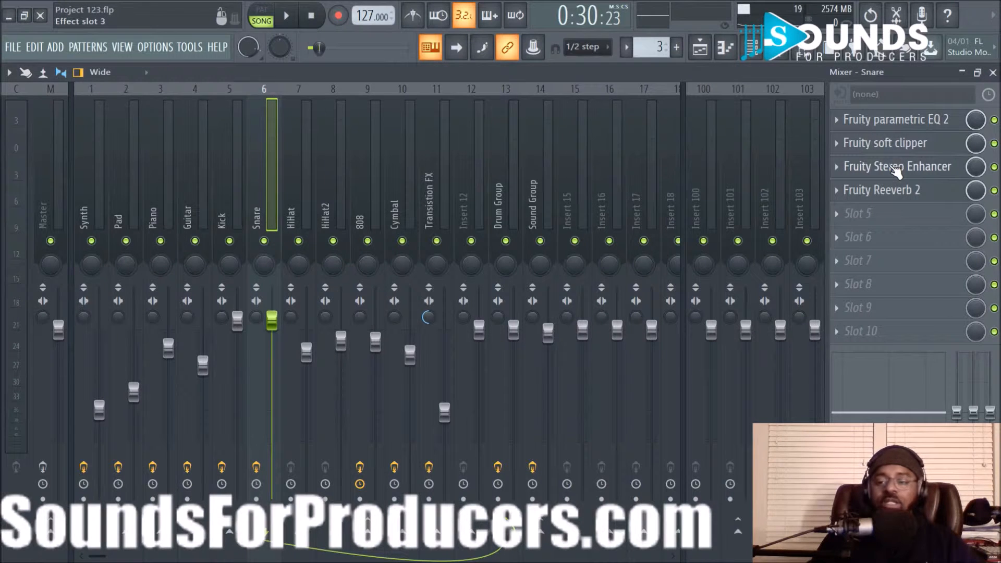
{"action": "left_click", "coordinate": [894, 166]}
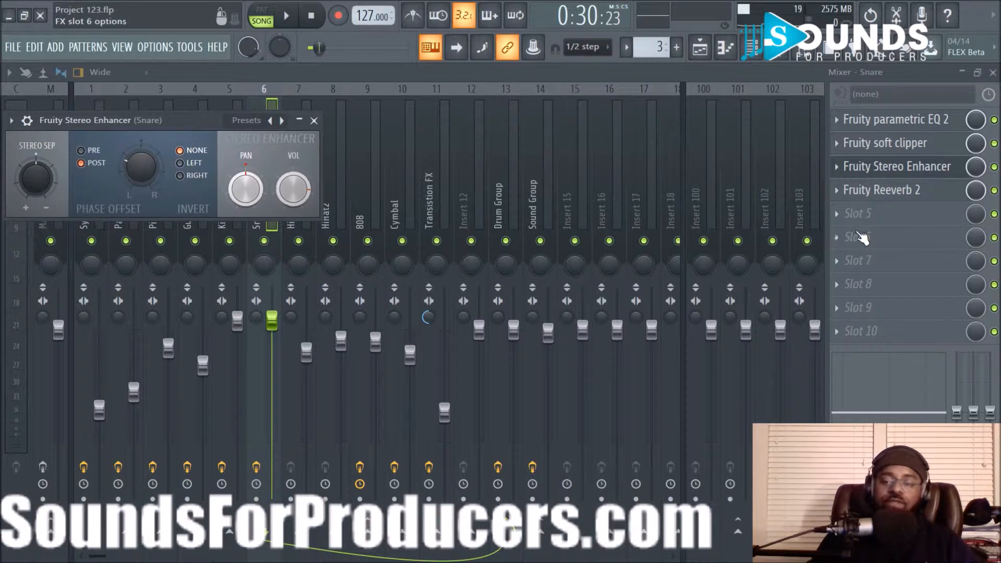
{"action": "left_click", "coordinate": [881, 191]}
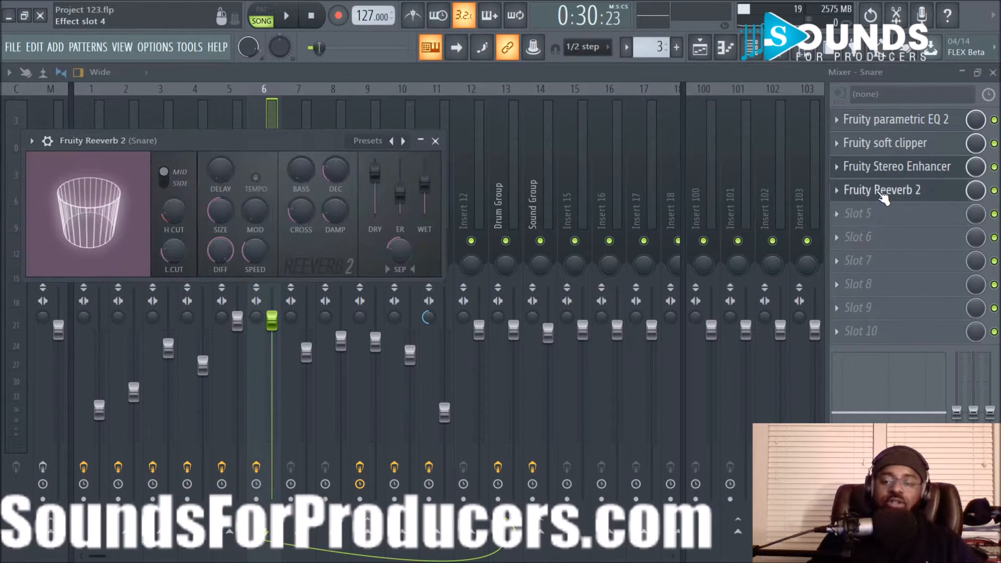
{"action": "left_click", "coordinate": [435, 141]}
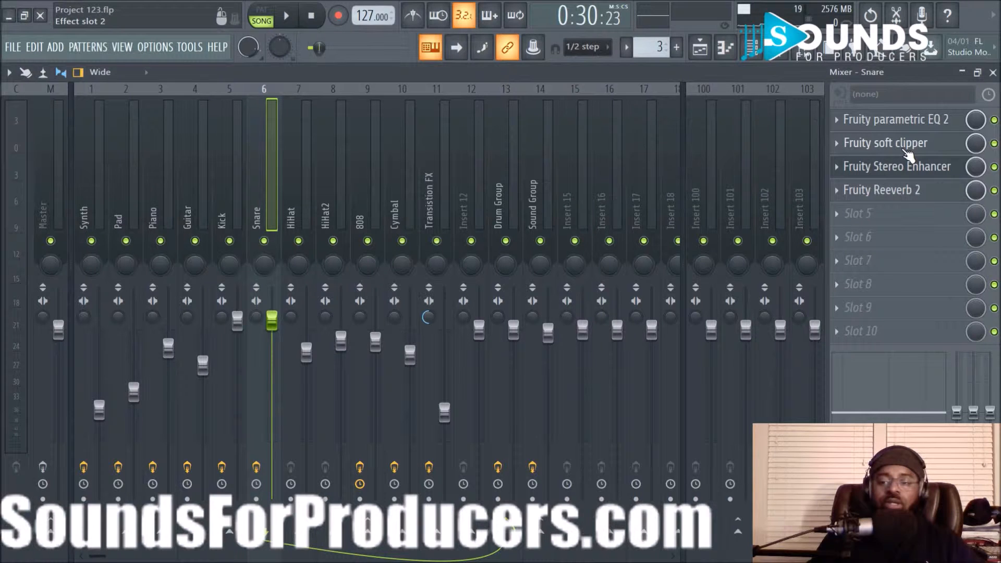
{"action": "left_click", "coordinate": [906, 120]}
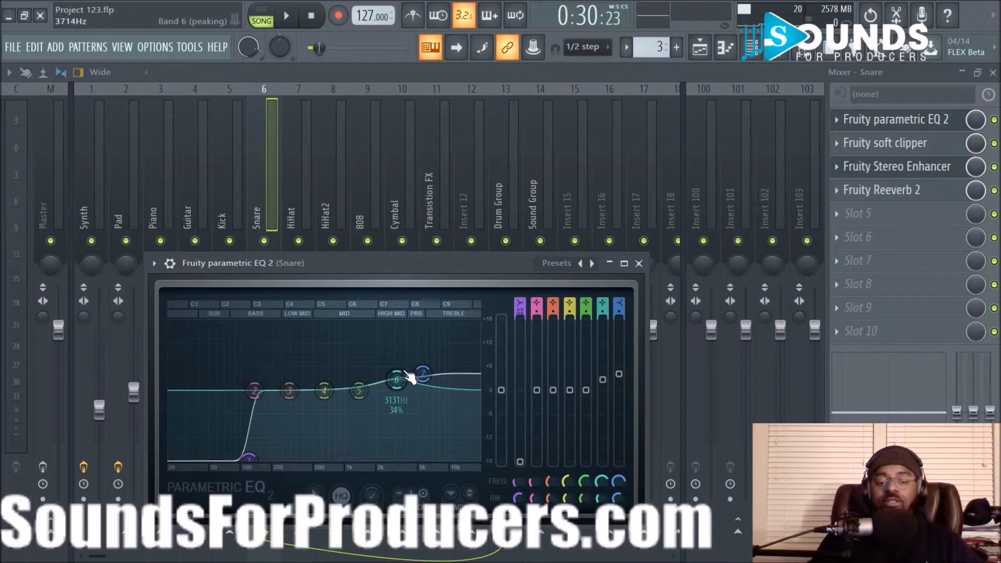
{"action": "left_click", "coordinate": [638, 263]}
Return to the playlist, unmute Track 7 and play it together with Tracks 5 and 6
{"action": "left_click", "coordinate": [699, 48]}
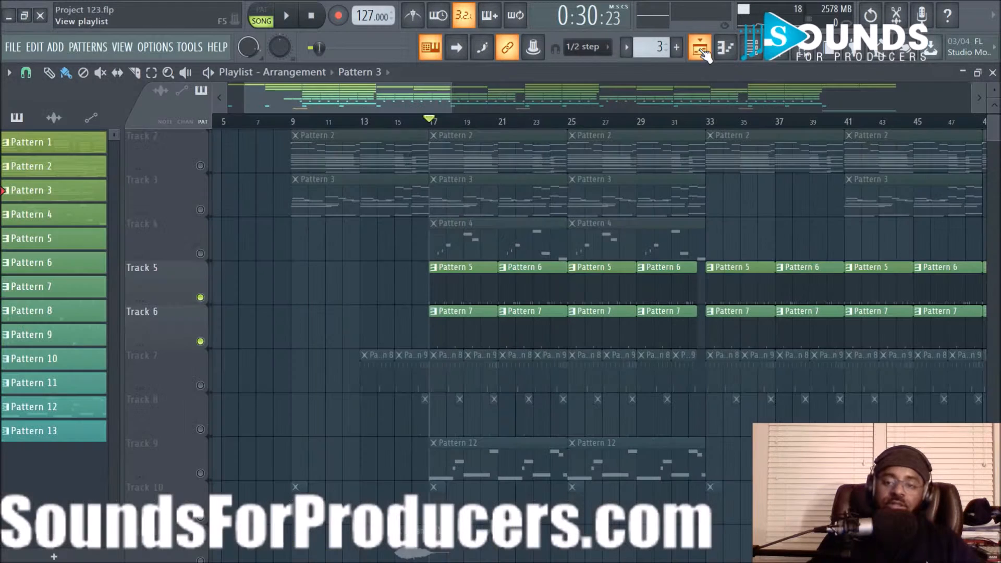
{"action": "left_click", "coordinate": [200, 386]}
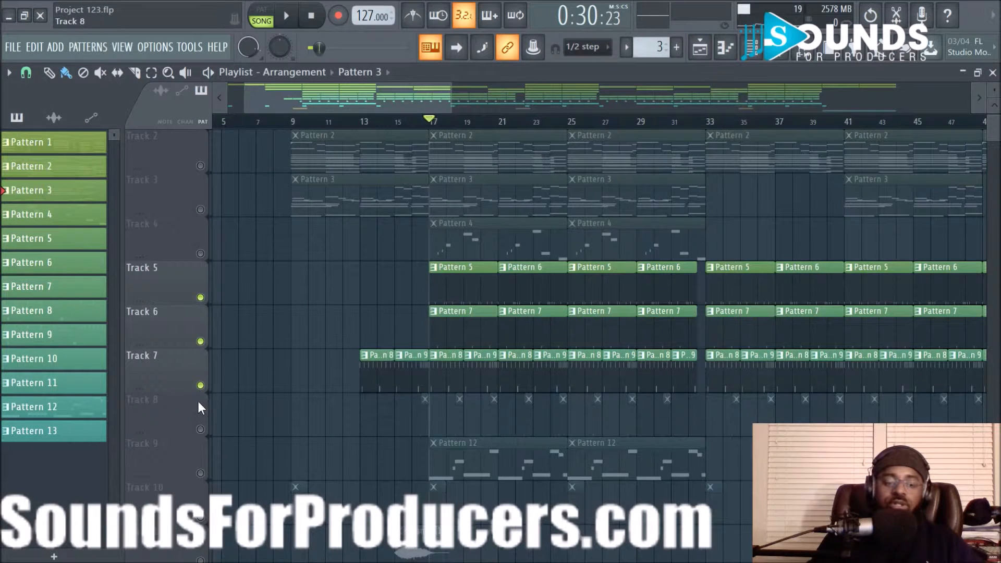
{"action": "key", "text": "space"}
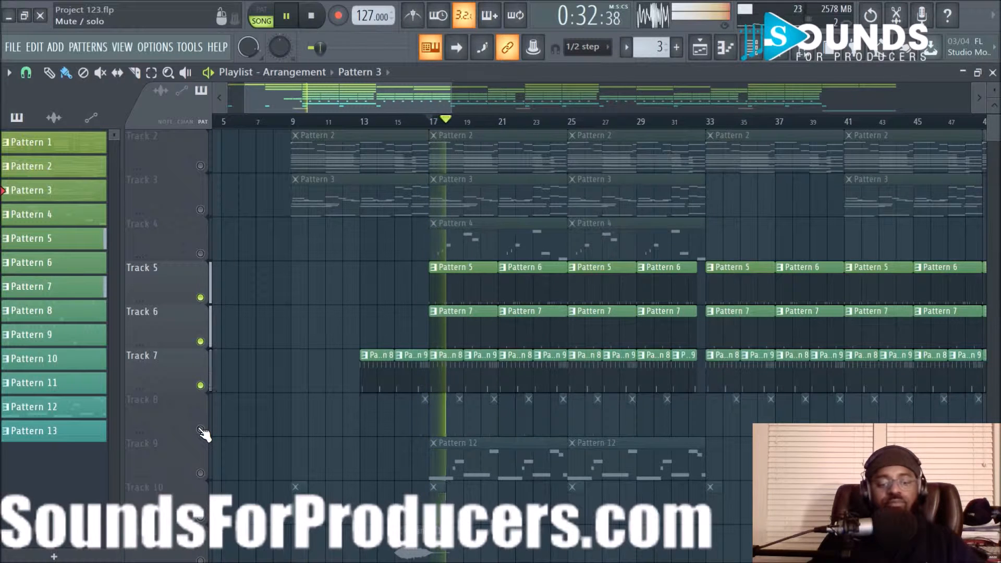
Examine Pattern 8's OVO HAT 04 notes close up in the piano roll during playback, and switch to Pattern 9's notes
{"action": "double_click", "coordinate": [453, 378]}
{"action": "left_click_drag", "start_coordinate": [445, 103], "coordinate": [136, 116]}
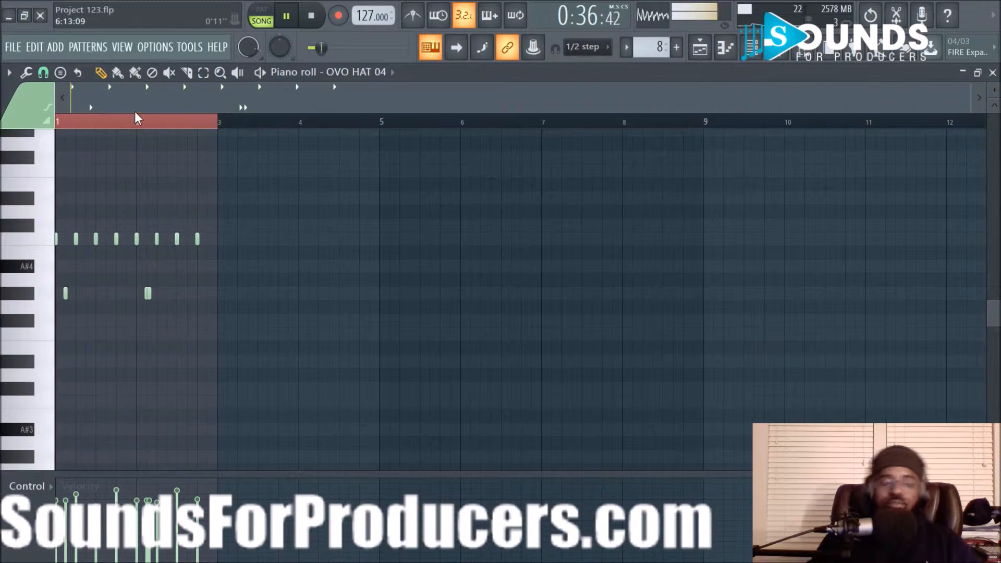
{"action": "scroll", "coordinate": [316, 128], "scroll_direction": "up", "scroll_amount": 6}
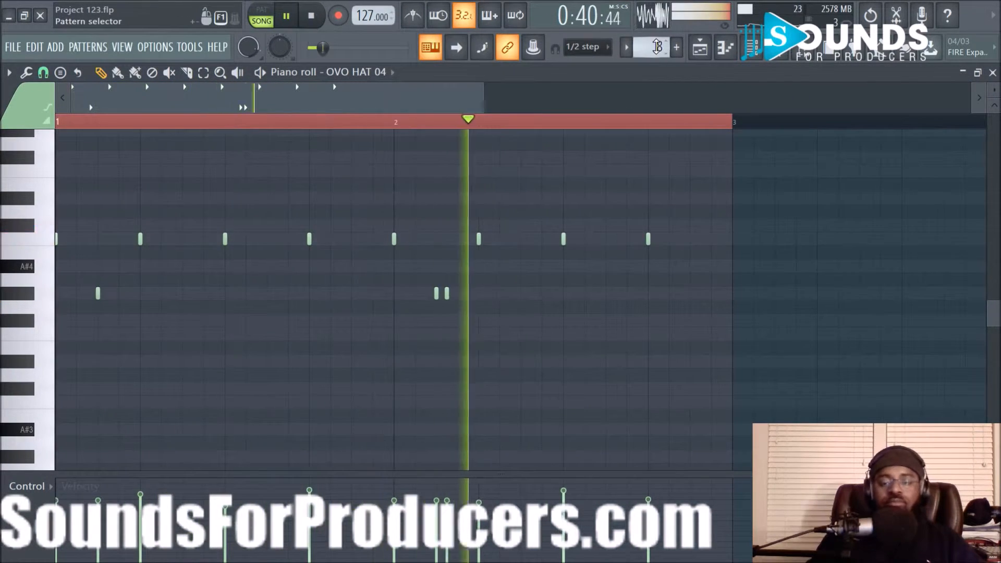
{"action": "scroll", "coordinate": [656, 47], "scroll_direction": "up", "scroll_amount": 11}
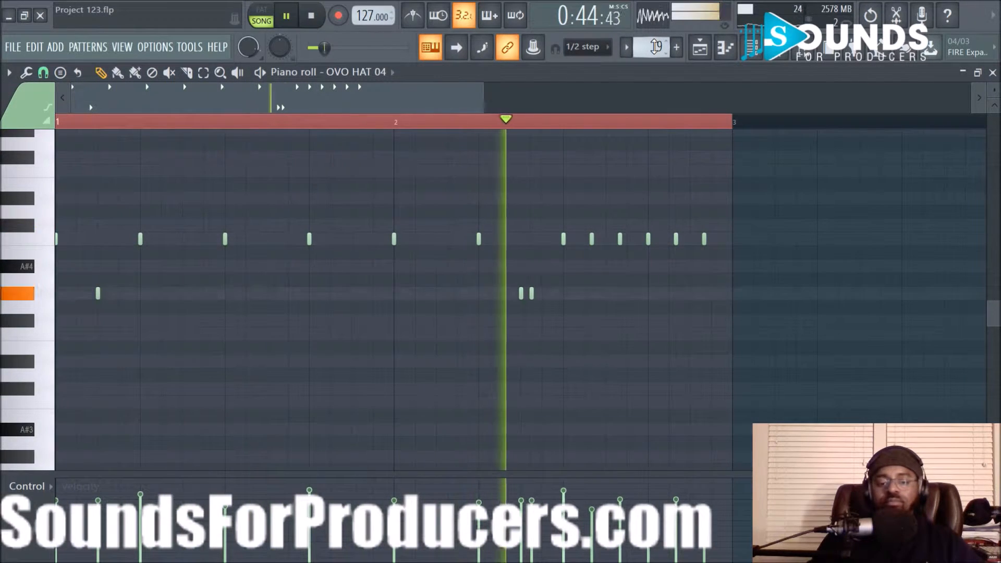
Stop playback, return to the playlist, unmute Track 8 and play it together with Tracks 5 to 7
{"action": "key", "text": "space"}
{"action": "left_click", "coordinate": [699, 47]}
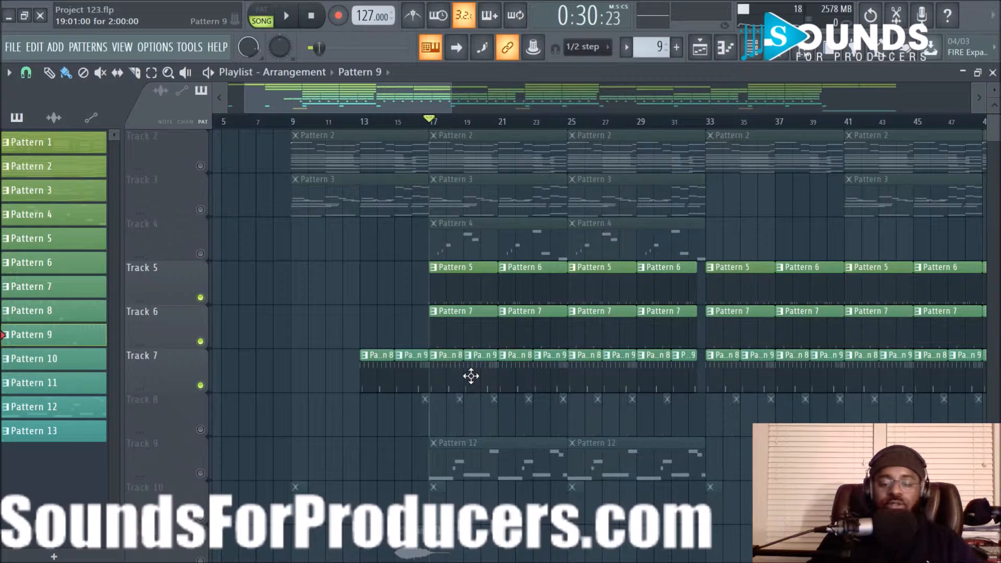
{"action": "left_click", "coordinate": [200, 430]}
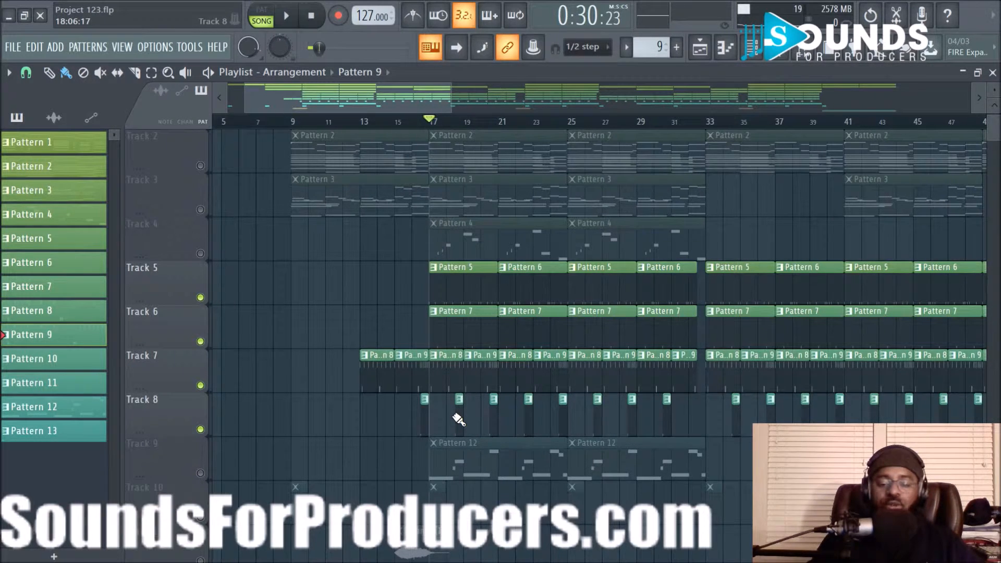
{"action": "key", "text": "space"}
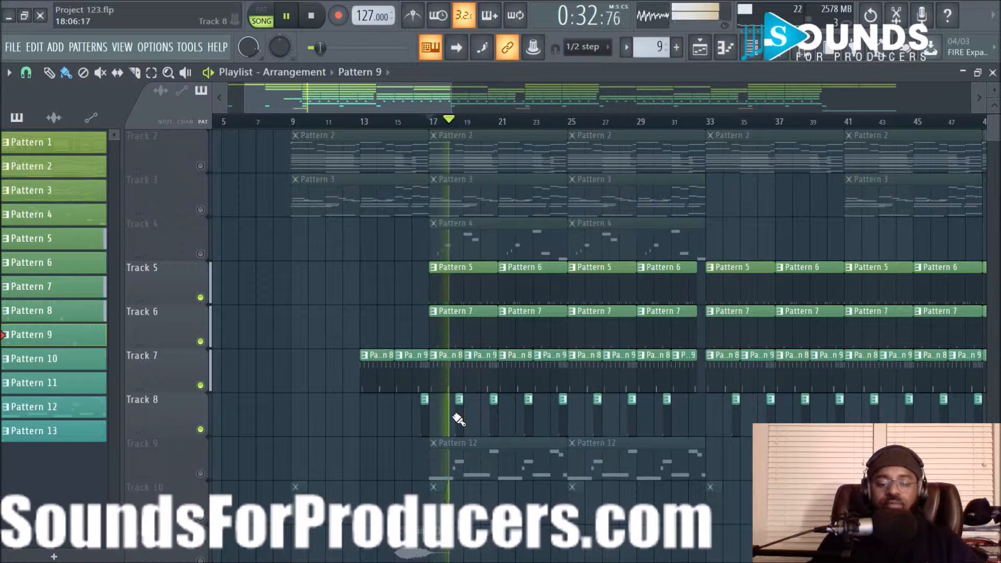
{"action": "key", "text": "space"}
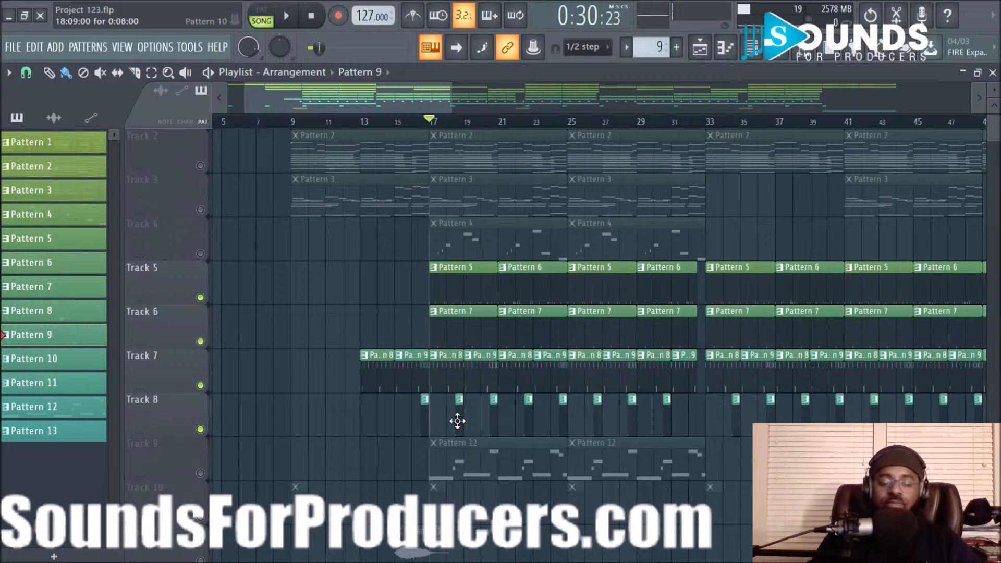
Unmute Track 9 and make its Pattern 12 the active pattern
{"action": "left_click", "coordinate": [200, 473]}
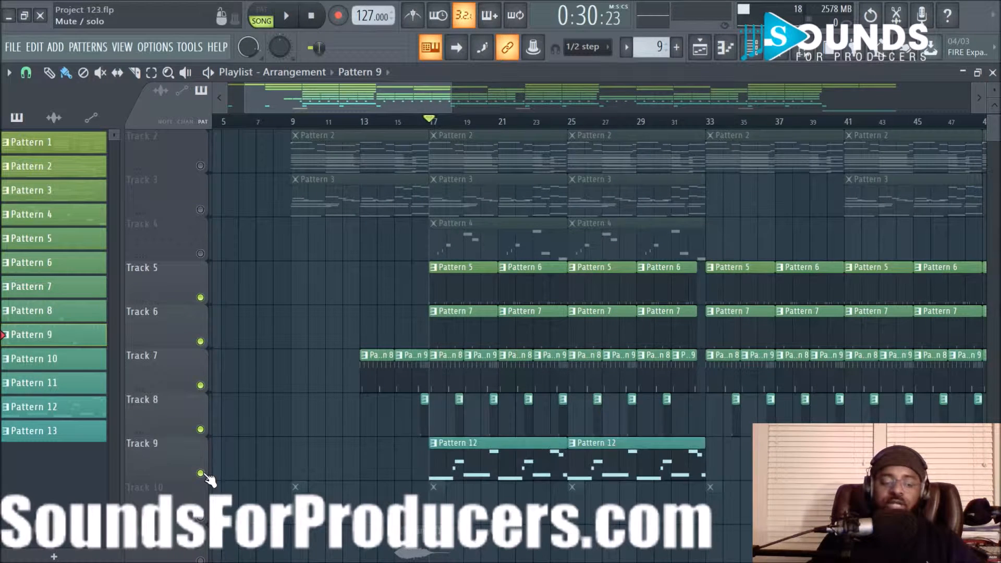
{"action": "left_click", "coordinate": [483, 453]}
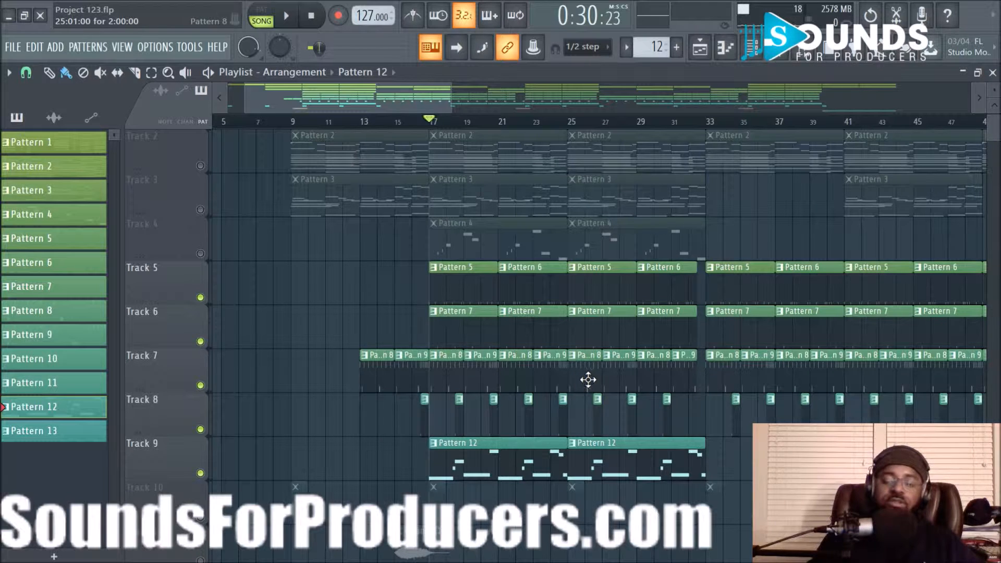
Examine the 808 mixer channel's Fruity parametric EQ 2, close it, and select the Kick channel to view its effects
{"action": "left_click", "coordinate": [784, 55]}
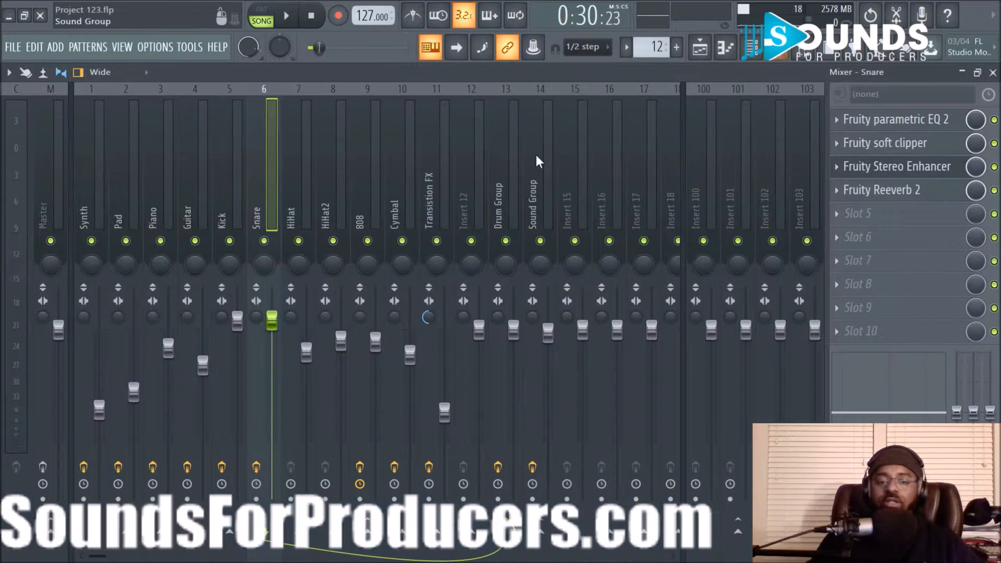
{"action": "left_click", "coordinate": [360, 202]}
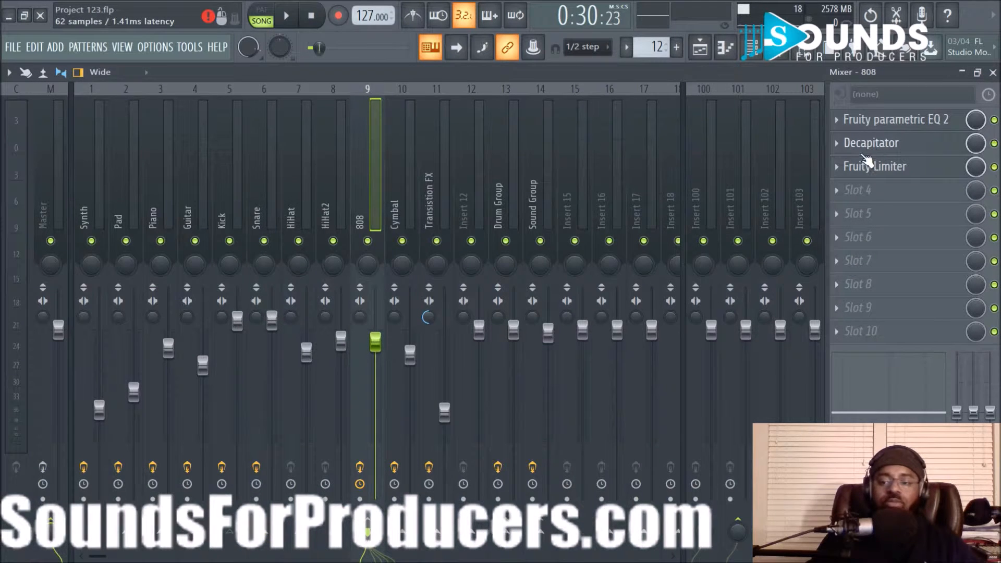
{"action": "left_click", "coordinate": [886, 119]}
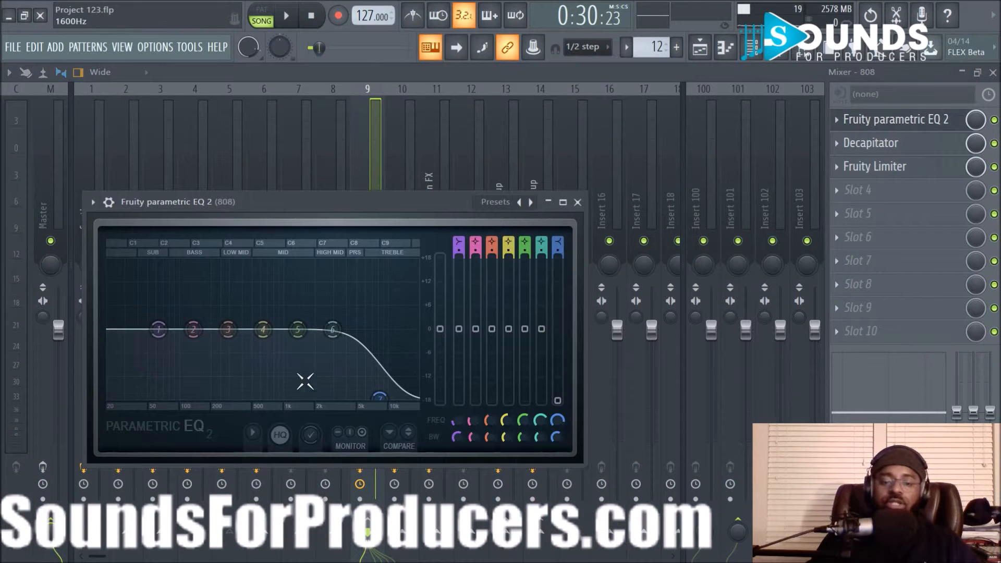
{"action": "left_click", "coordinate": [577, 203]}
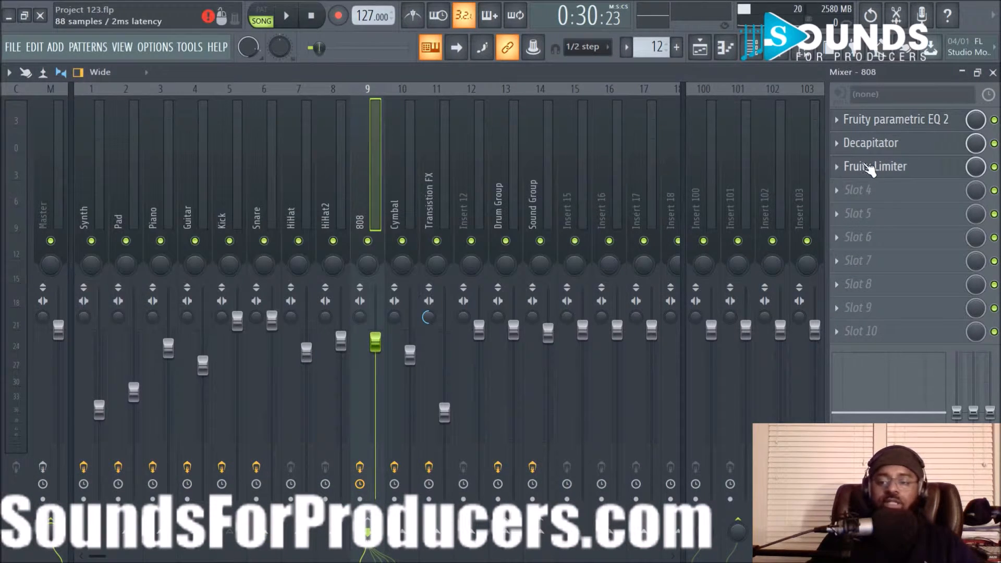
{"action": "left_click", "coordinate": [222, 212]}
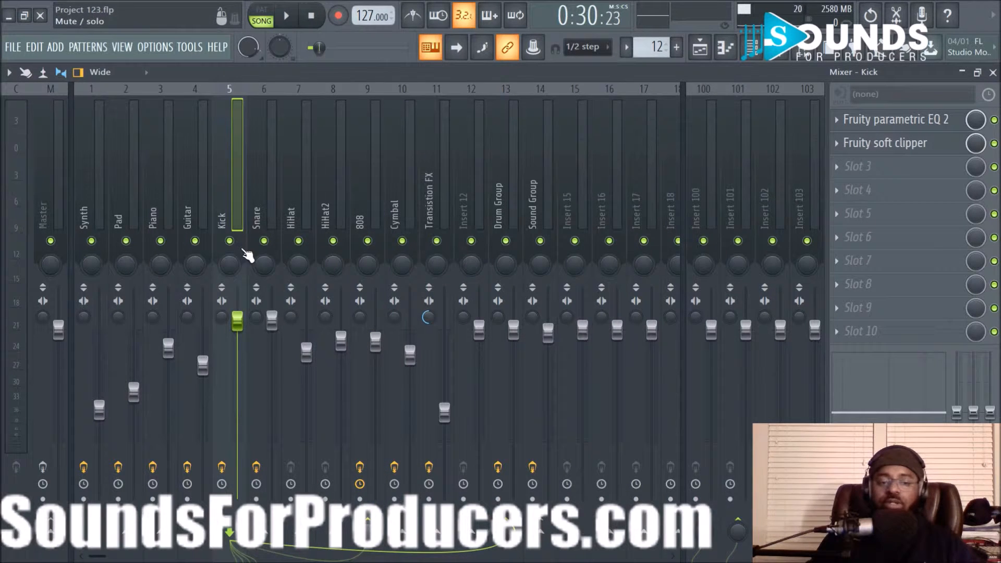
Return to the playlist and play Tracks 5 to 9 together from bar 17, stopping when done
{"action": "left_click", "coordinate": [696, 56]}
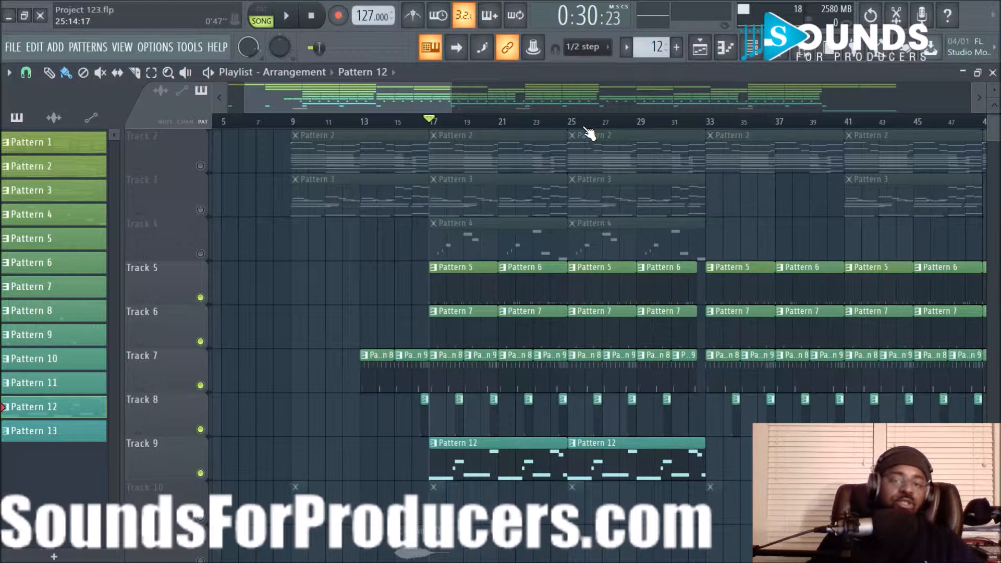
{"action": "scroll", "coordinate": [589, 133], "scroll_direction": "up", "scroll_amount": 2}
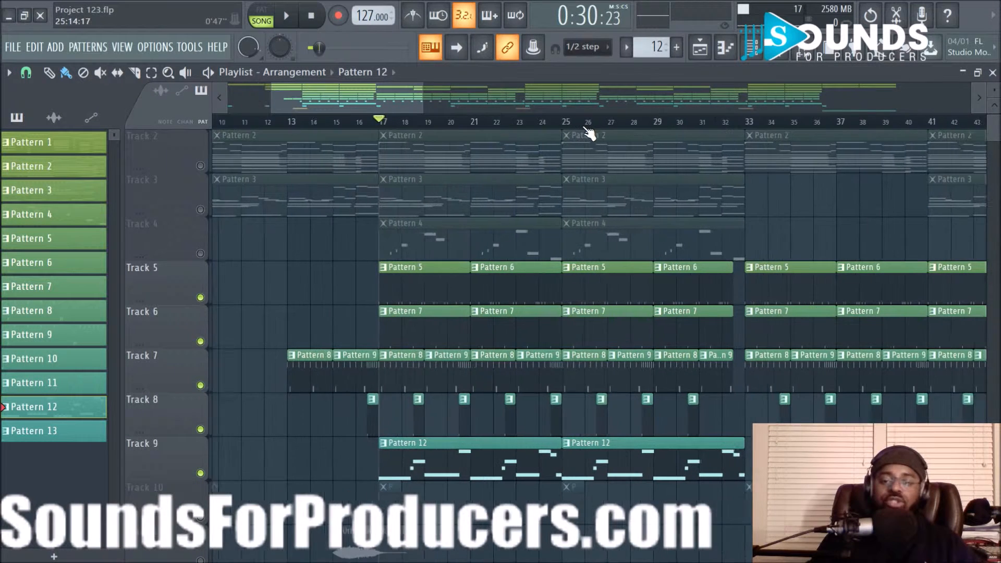
{"action": "scroll", "coordinate": [514, 127], "scroll_direction": "down", "scroll_amount": 2}
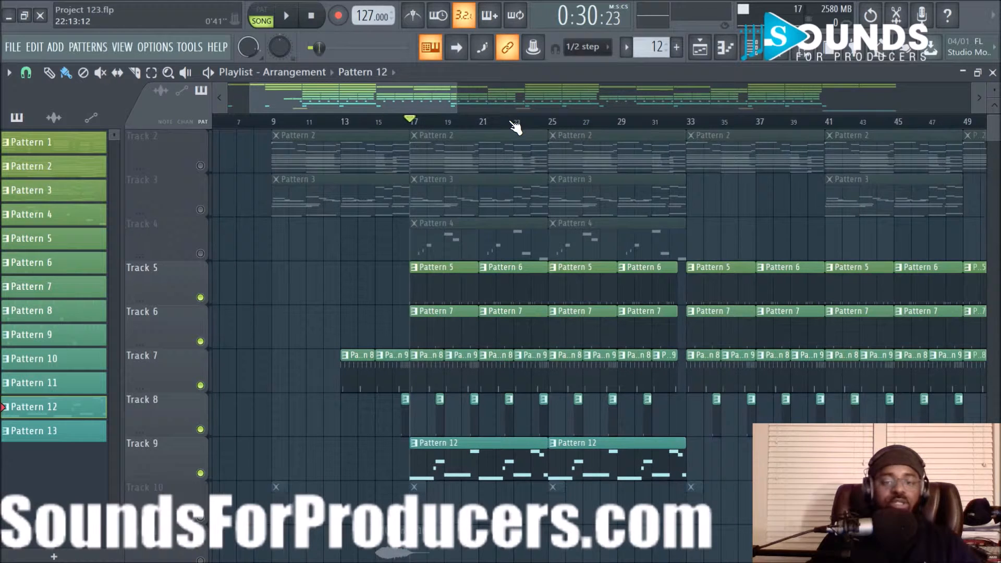
{"action": "scroll", "coordinate": [485, 337], "scroll_direction": "down", "scroll_amount": 1}
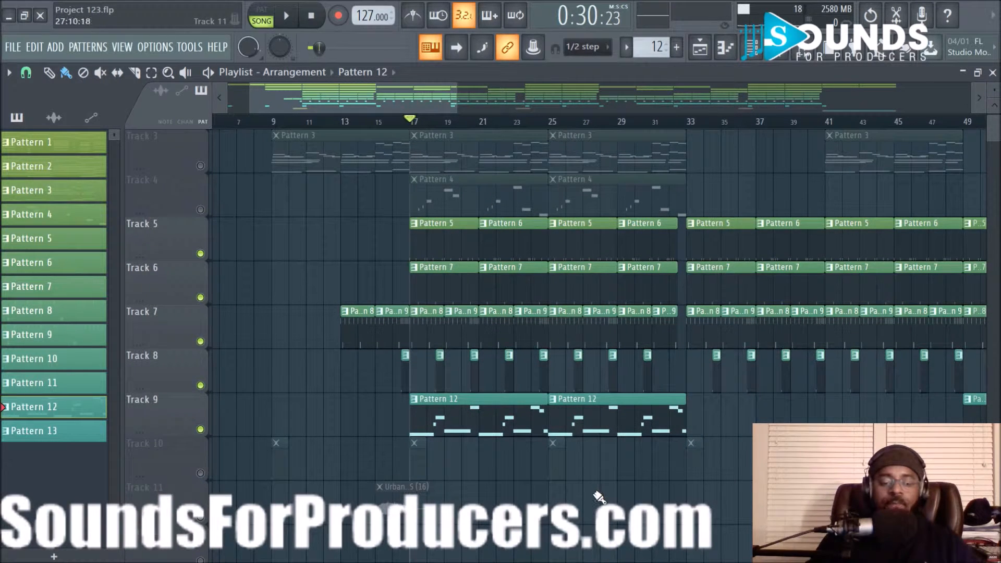
{"action": "key", "text": "space"}
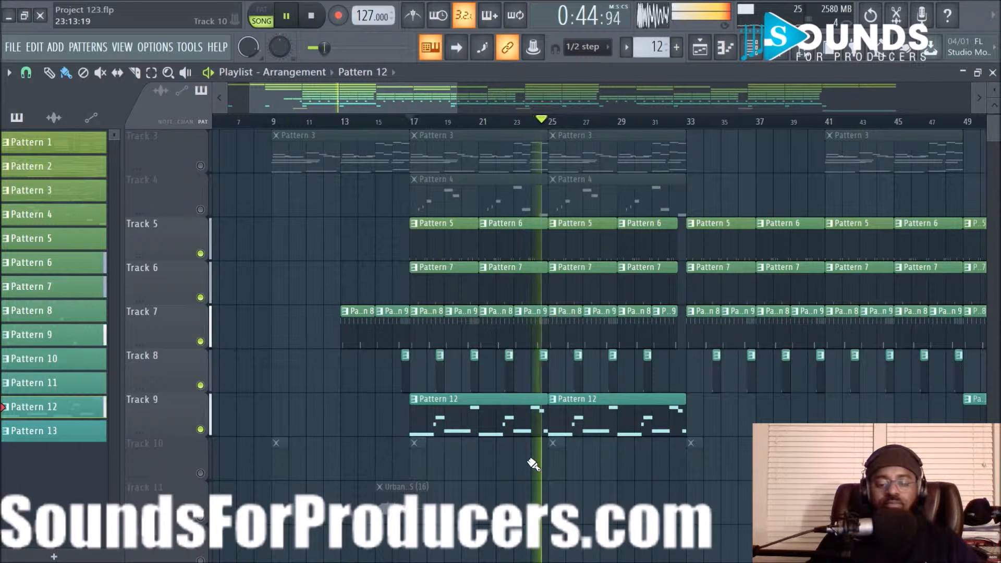
{"action": "key", "text": "space"}
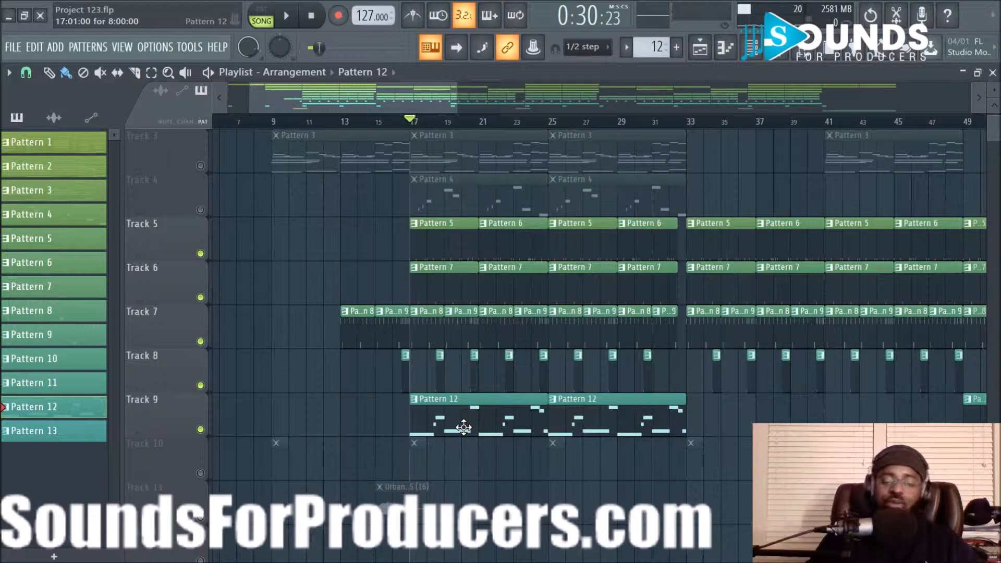
Unmute Tracks 1, 2 and 3 and mute Tracks 5 to 8, keeping Track 9 active
{"action": "scroll", "coordinate": [463, 429], "scroll_direction": "up", "scroll_amount": 2}
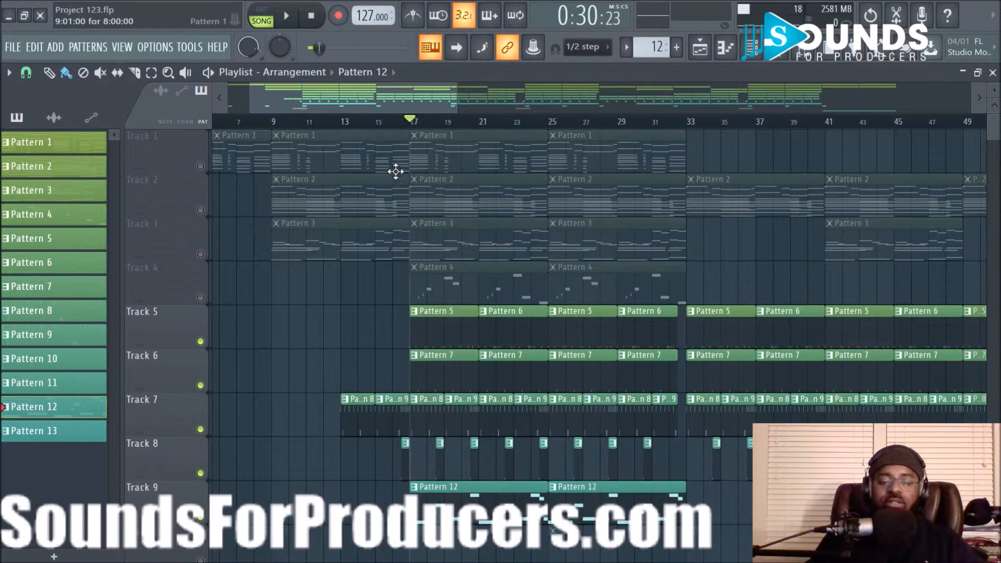
{"action": "left_click", "coordinate": [200, 166]}
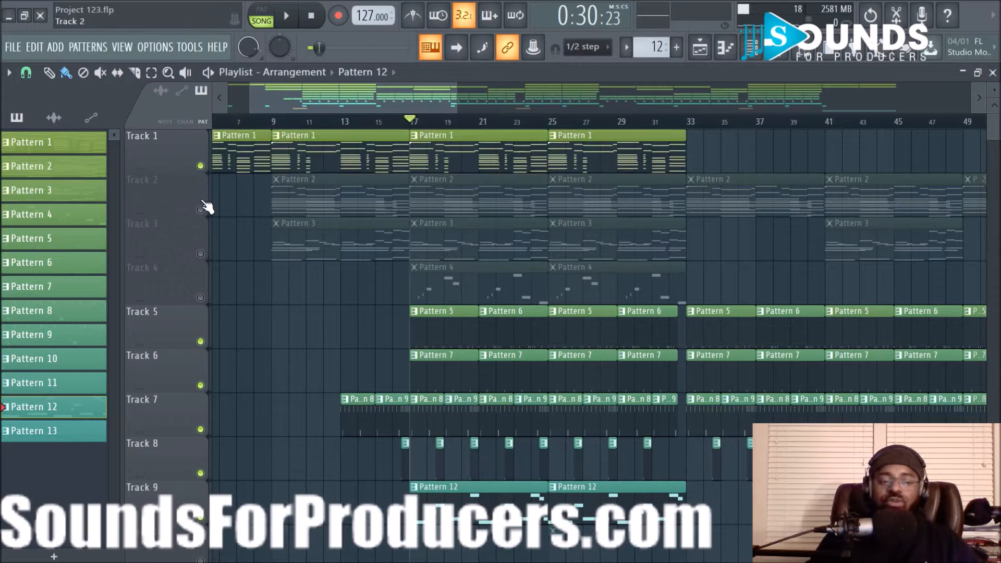
{"action": "left_click", "coordinate": [200, 209]}
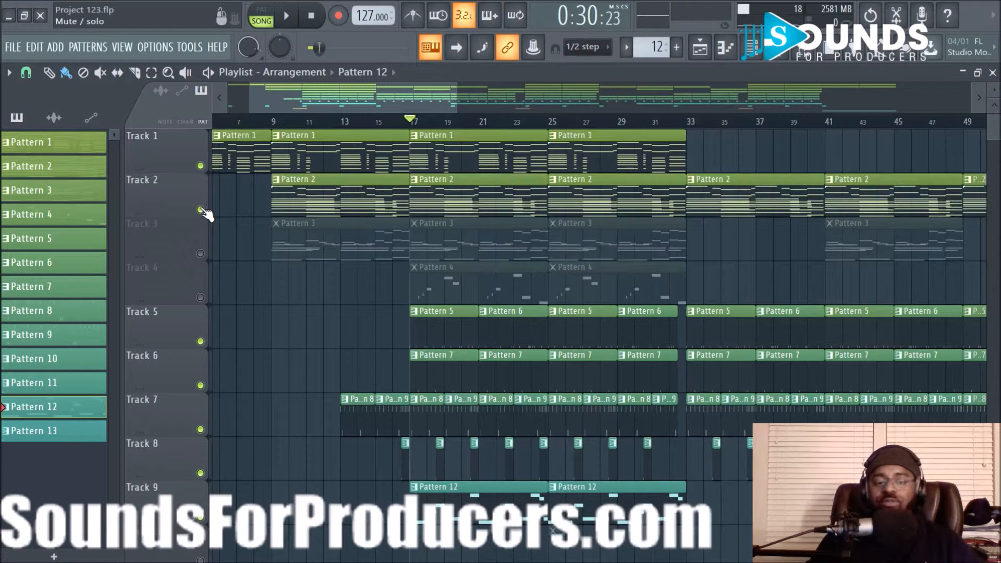
{"action": "left_click", "coordinate": [200, 254]}
{"action": "left_click", "coordinate": [200, 341]}
{"action": "left_click", "coordinate": [200, 385]}
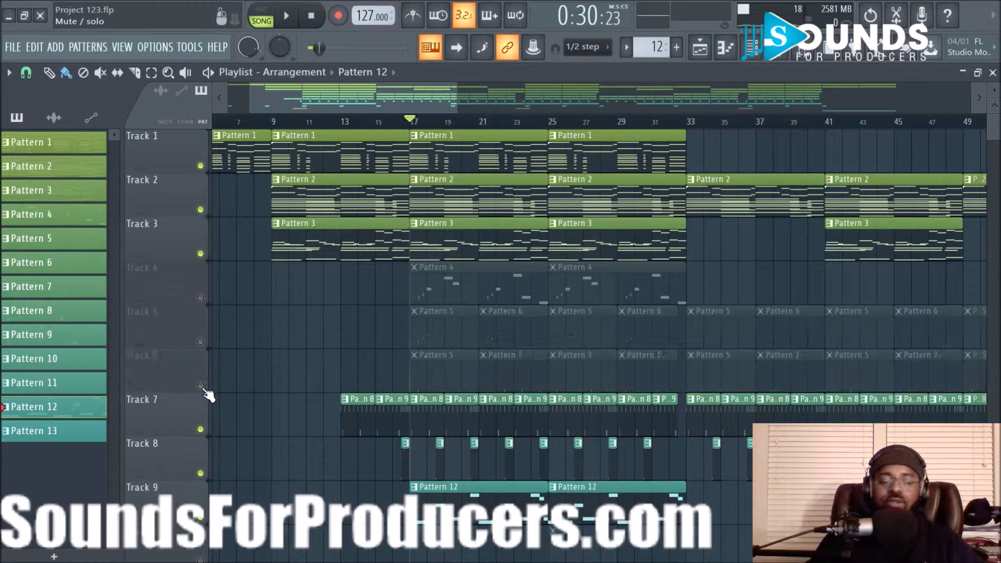
{"action": "left_click", "coordinate": [200, 428]}
{"action": "left_click", "coordinate": [200, 473]}
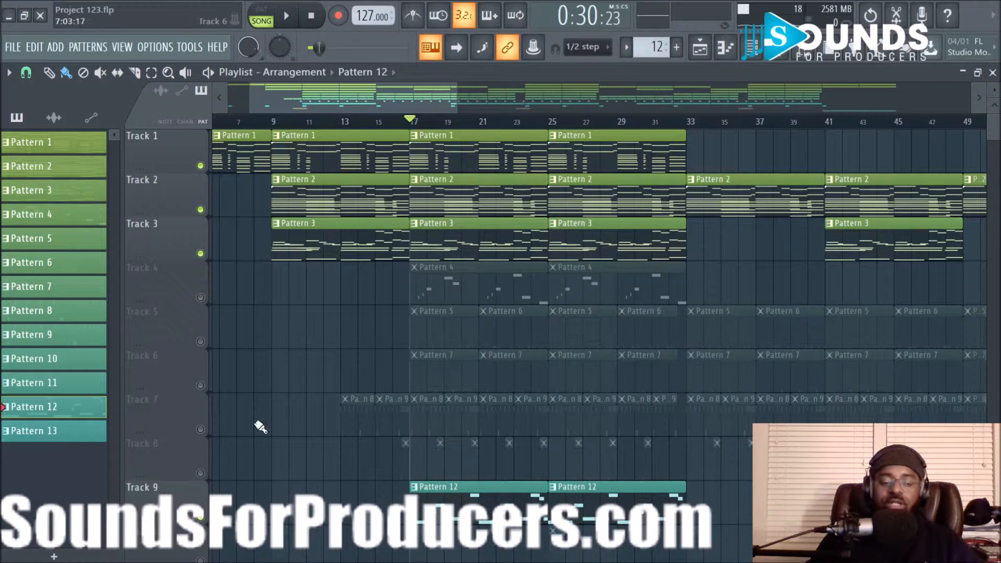
Play Tracks 1, 2, 3 and 9 together, stop, and re-enable all playlist tracks
{"action": "scroll", "coordinate": [302, 364], "scroll_direction": "down", "scroll_amount": 2}
{"action": "key", "text": "space"}
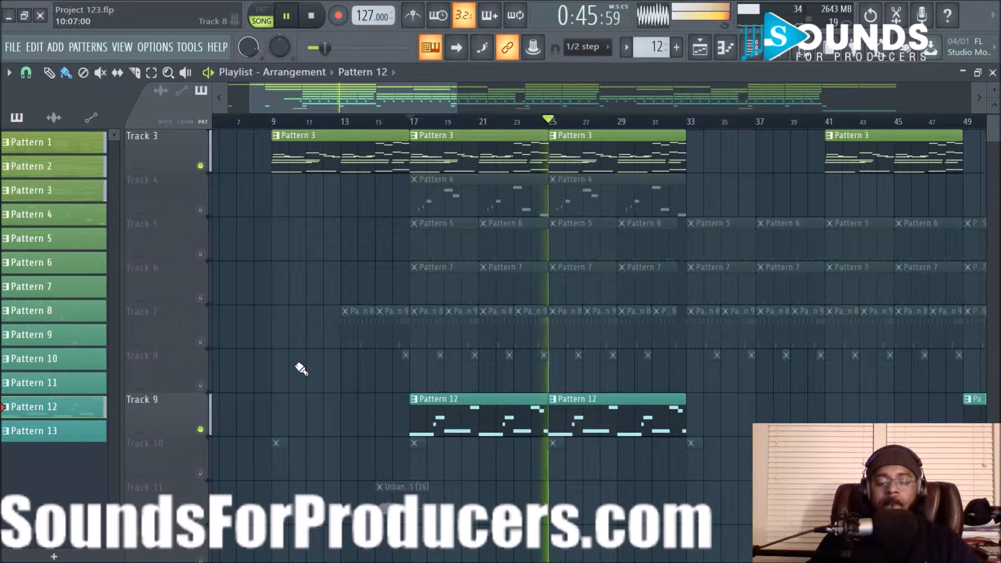
{"action": "key", "text": "space"}
{"action": "right_click", "coordinate": [201, 430]}
{"action": "right_click", "coordinate": [200, 429]}
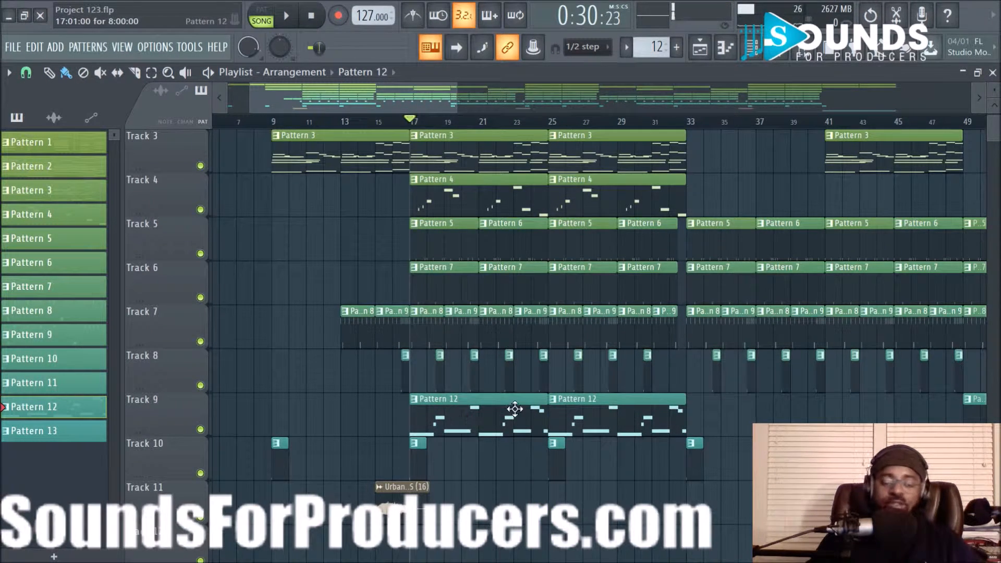
Examine how the patterns on all tracks are arranged along the song, from the opening bars through the later sections
{"action": "scroll", "coordinate": [514, 408], "scroll_direction": "up", "scroll_amount": 2}
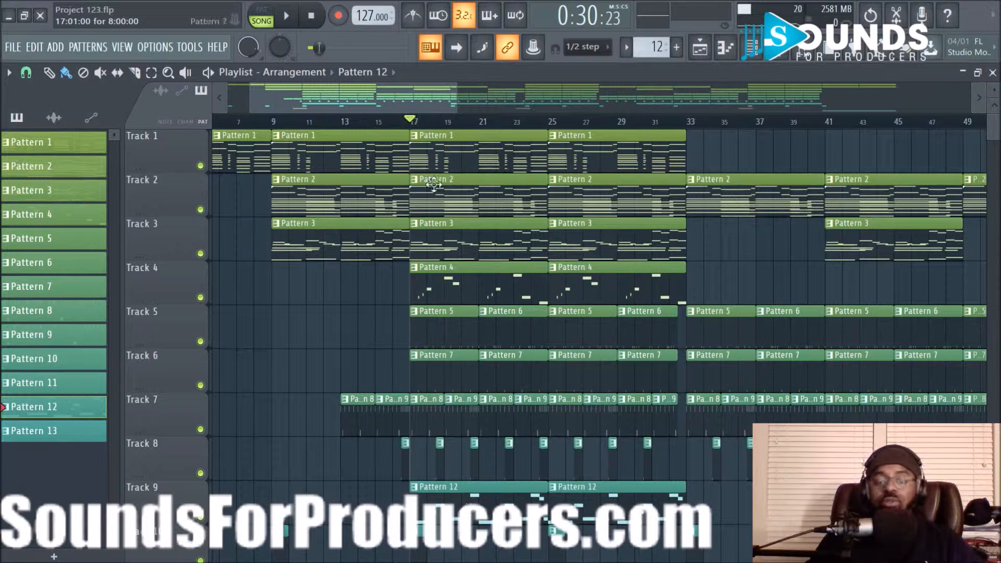
{"action": "scroll", "coordinate": [500, 129], "scroll_direction": "up", "scroll_amount": 3}
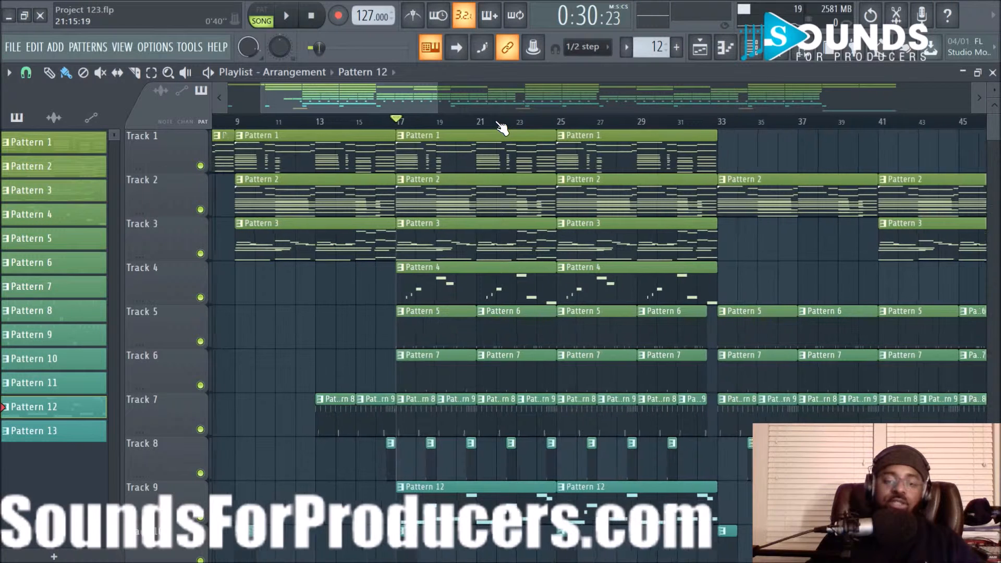
{"action": "scroll", "coordinate": [479, 224], "scroll_direction": "down", "scroll_amount": 4}
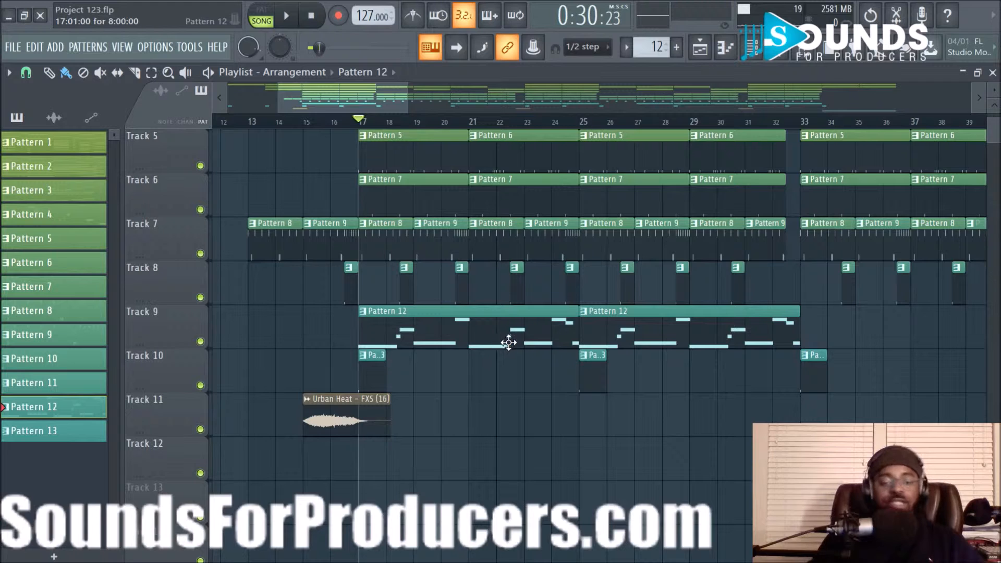
{"action": "scroll", "coordinate": [509, 337], "scroll_direction": "up", "scroll_amount": 4}
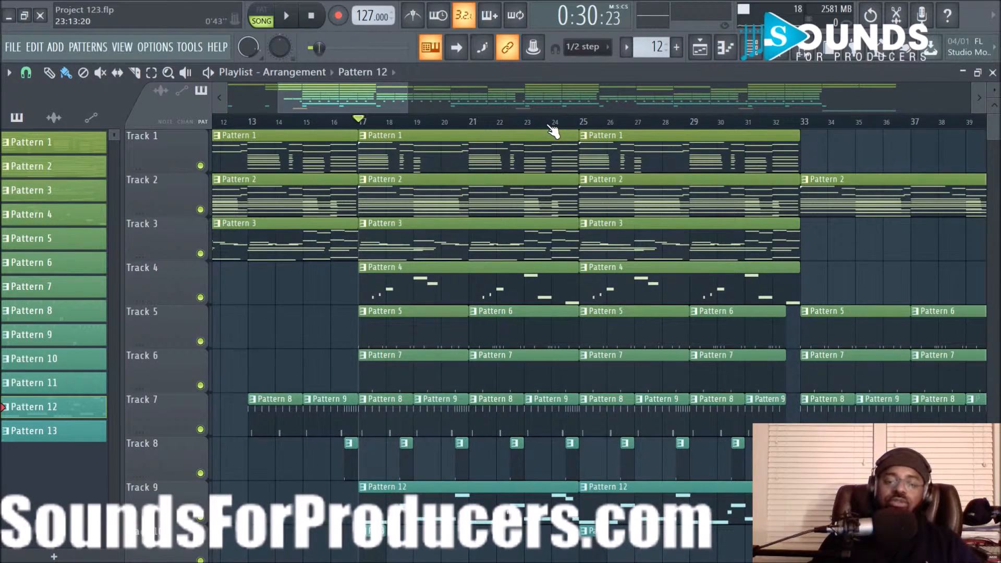
{"action": "scroll", "coordinate": [552, 129], "scroll_direction": "down", "scroll_amount": 3}
{"action": "left_click_drag", "start_coordinate": [415, 104], "coordinate": [521, 127]}
{"action": "scroll", "coordinate": [521, 127], "scroll_direction": "down", "scroll_amount": 2}
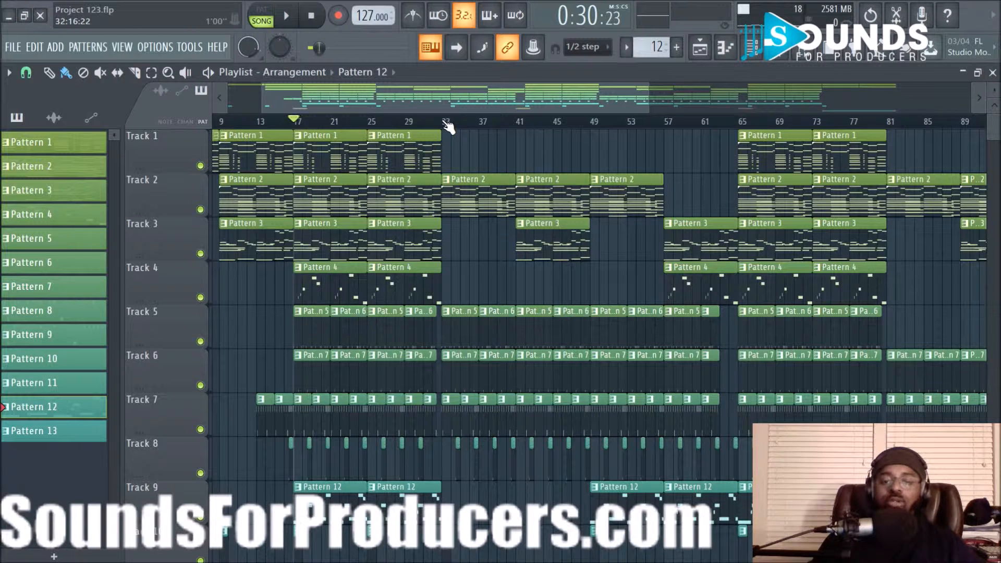
{"action": "scroll", "coordinate": [469, 319], "scroll_direction": "down", "scroll_amount": 2}
{"action": "scroll", "coordinate": [475, 274], "scroll_direction": "up", "scroll_amount": 2}
{"action": "left_click_drag", "start_coordinate": [557, 104], "coordinate": [521, 114]}
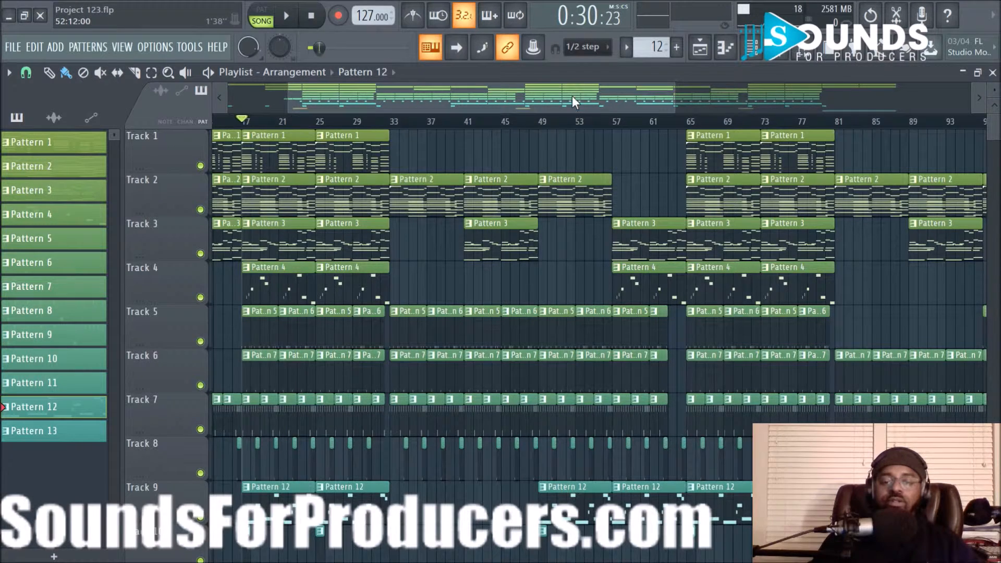
{"action": "left_click_drag", "start_coordinate": [571, 95], "coordinate": [628, 105]}
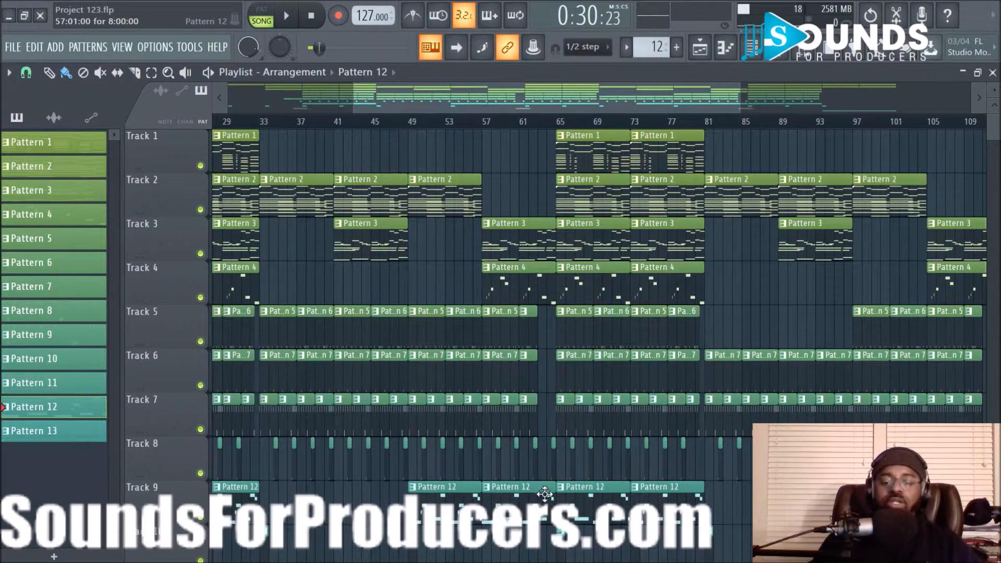
Play the full arrangement from bar 57, viewing the tracks through the transition into bar 65
{"action": "scroll", "coordinate": [547, 485], "scroll_direction": "down", "scroll_amount": 1}
{"action": "left_click", "coordinate": [487, 126]}
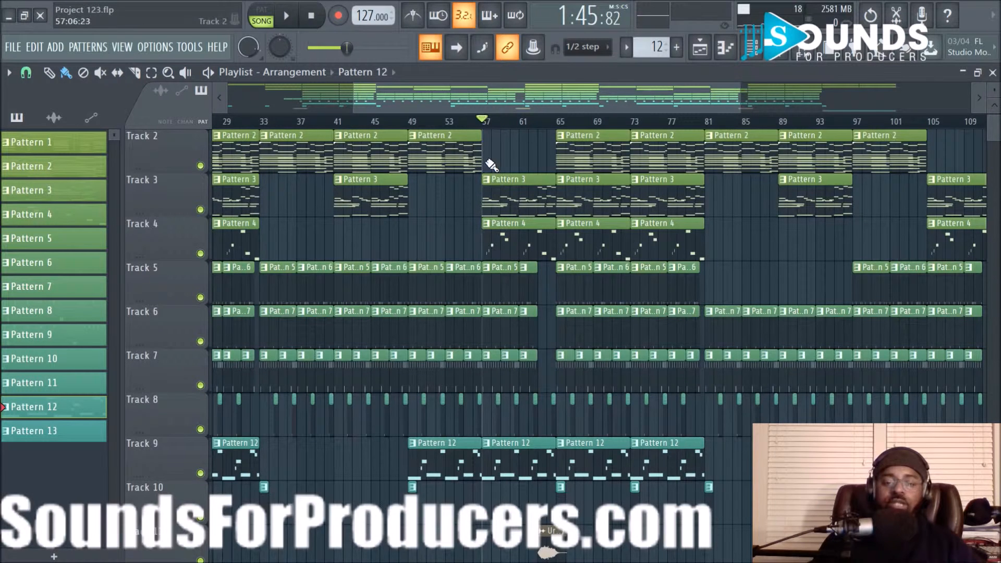
{"action": "key", "text": "space"}
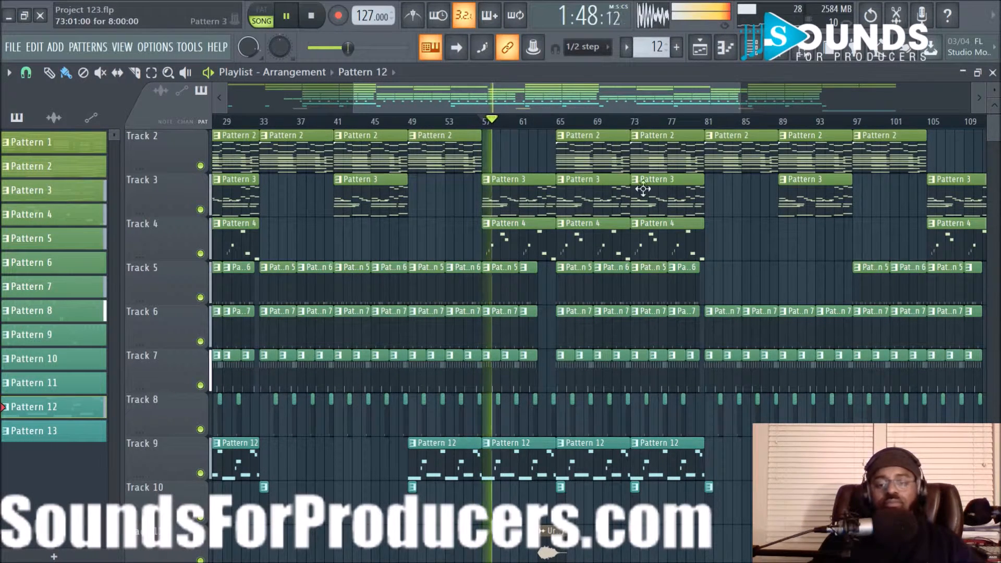
{"action": "scroll", "coordinate": [747, 234], "scroll_direction": "down", "scroll_amount": 2}
{"action": "scroll", "coordinate": [749, 203], "scroll_direction": "up", "scroll_amount": 2}
{"action": "scroll", "coordinate": [753, 207], "scroll_direction": "up", "scroll_amount": 1}
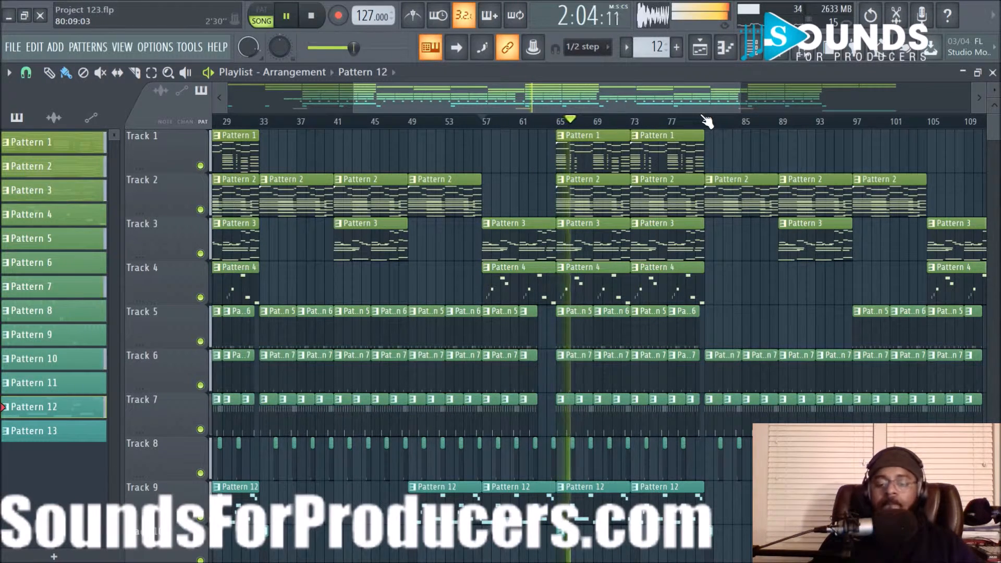
Stop playback, move the playhead to just before bar 81, and play the transition into that section
{"action": "key", "text": "space"}
{"action": "left_click", "coordinate": [703, 120]}
{"action": "left_click", "coordinate": [697, 119]}
{"action": "key", "text": "space"}
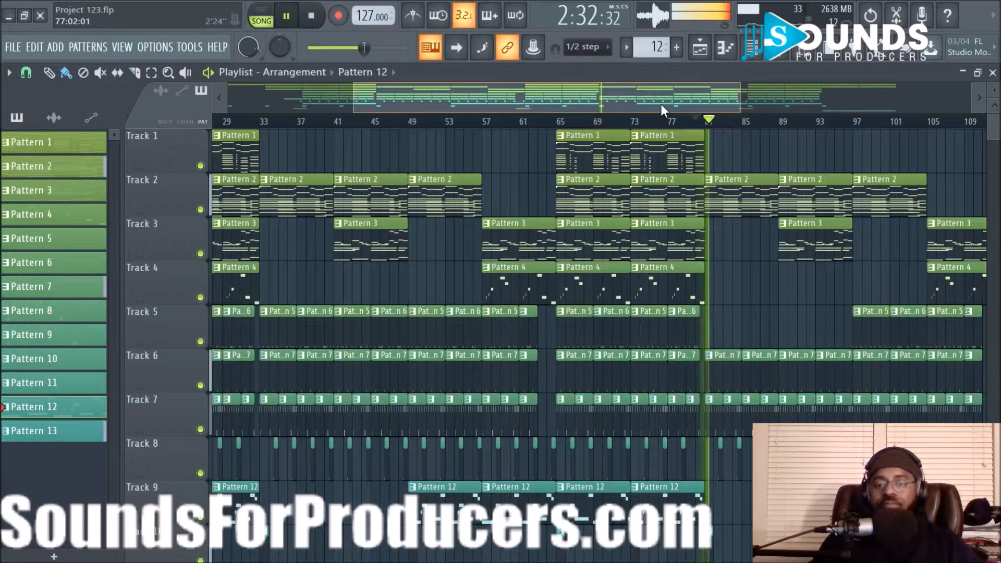
Play the arrangement from bar 81 past bar 97 while viewing the tracks up to the song's end, and stop playback
{"action": "left_click_drag", "start_coordinate": [661, 104], "coordinate": [745, 105]}
{"action": "scroll", "coordinate": [741, 125], "scroll_direction": "down", "scroll_amount": 2}
{"action": "scroll", "coordinate": [741, 125], "scroll_direction": "down", "scroll_amount": 1}
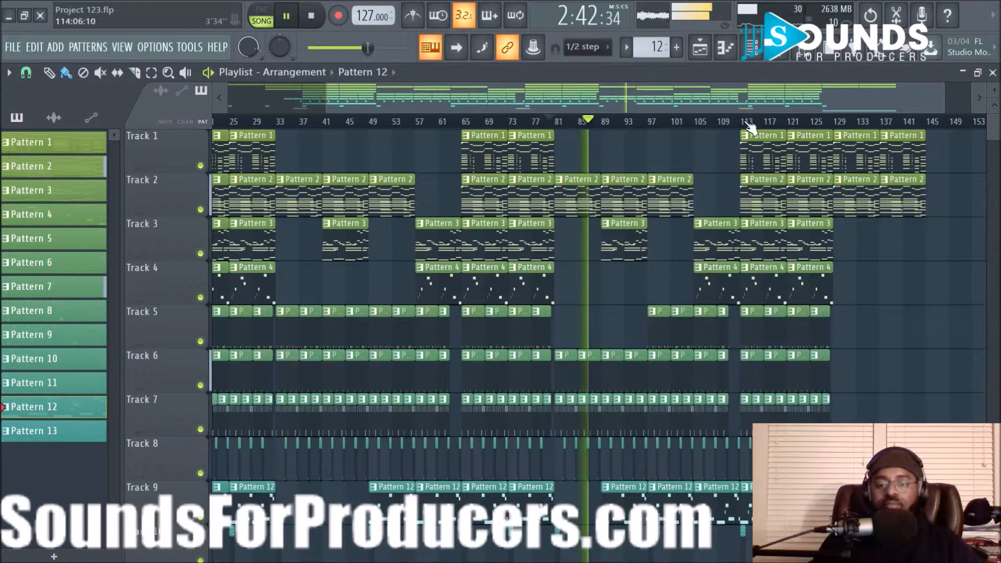
{"action": "scroll", "coordinate": [748, 127], "scroll_direction": "down", "scroll_amount": 1}
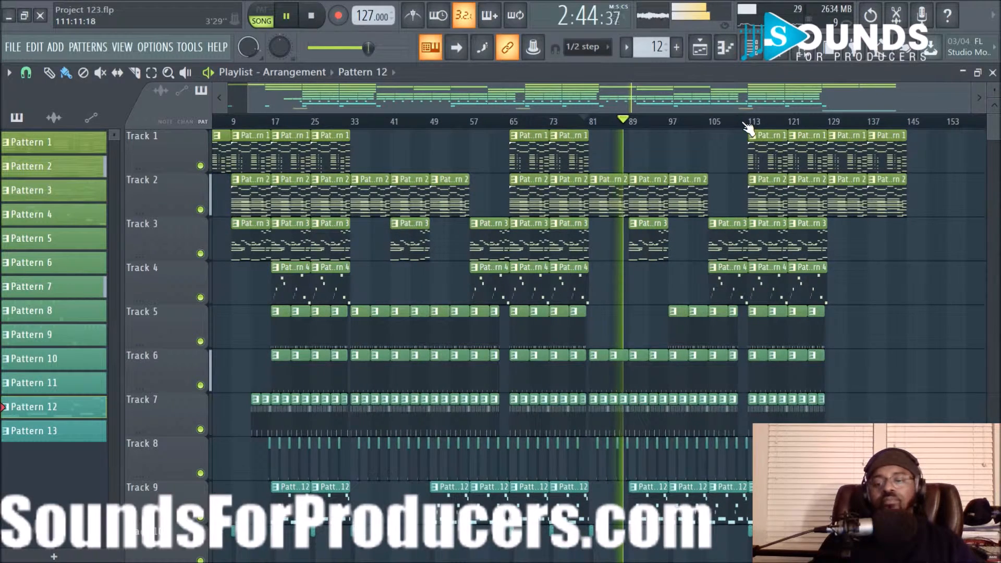
{"action": "scroll", "coordinate": [777, 229], "scroll_direction": "down", "scroll_amount": 2}
{"action": "scroll", "coordinate": [778, 228], "scroll_direction": "up", "scroll_amount": 2}
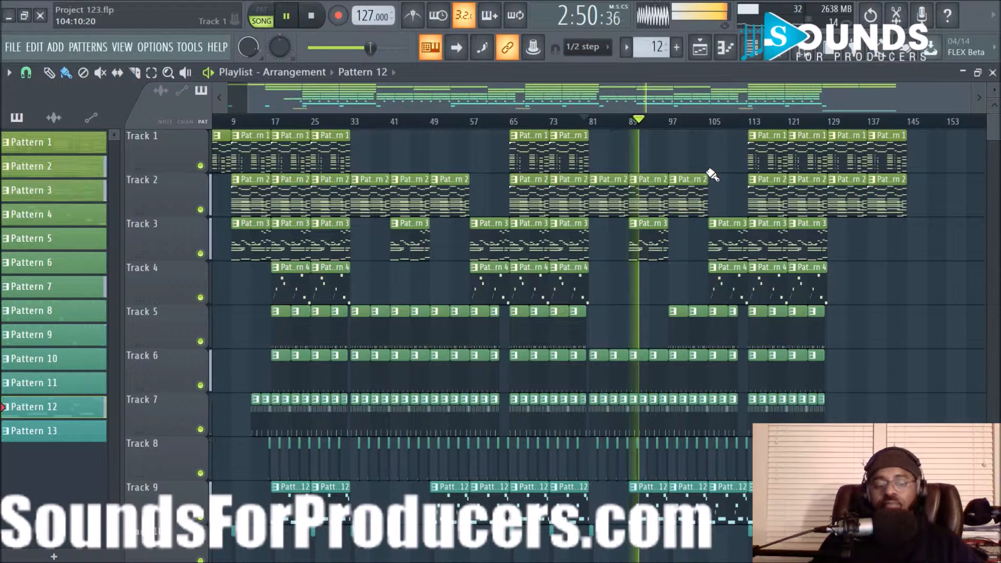
{"action": "left_click_drag", "start_coordinate": [639, 96], "coordinate": [694, 95]}
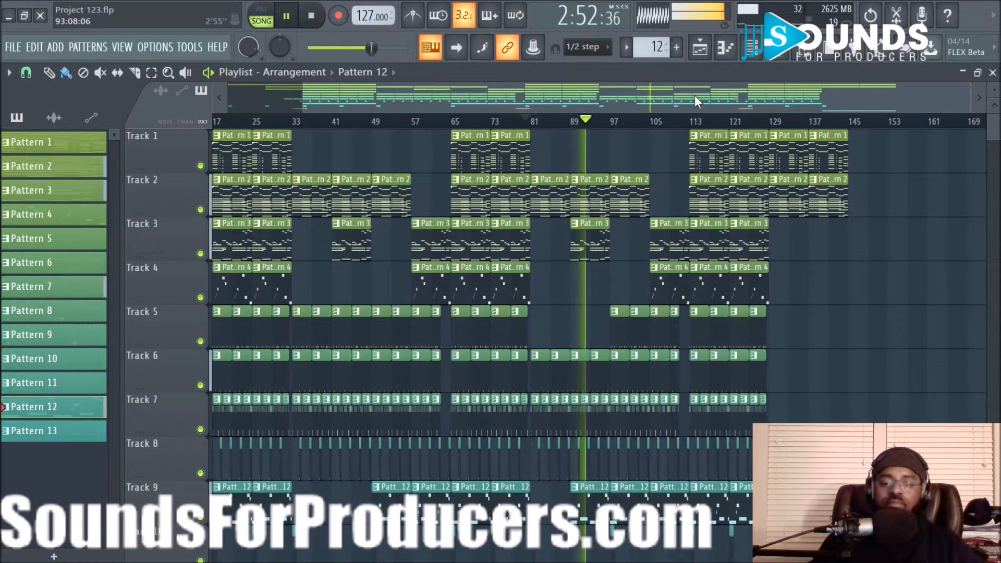
{"action": "scroll", "coordinate": [777, 268], "scroll_direction": "down", "scroll_amount": 4}
{"action": "scroll", "coordinate": [786, 273], "scroll_direction": "up", "scroll_amount": 3}
{"action": "scroll", "coordinate": [786, 273], "scroll_direction": "up", "scroll_amount": 1}
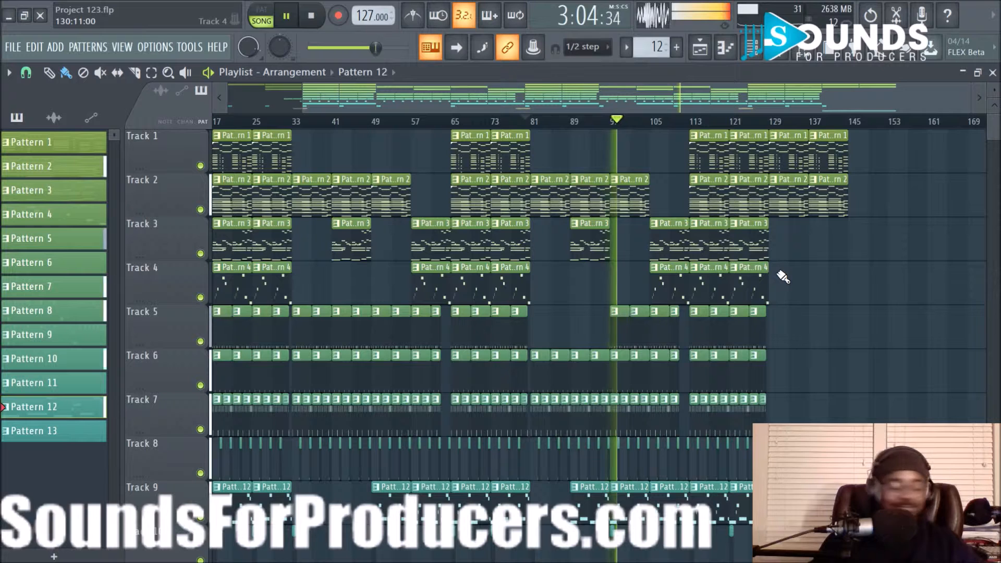
{"action": "key", "text": "space"}
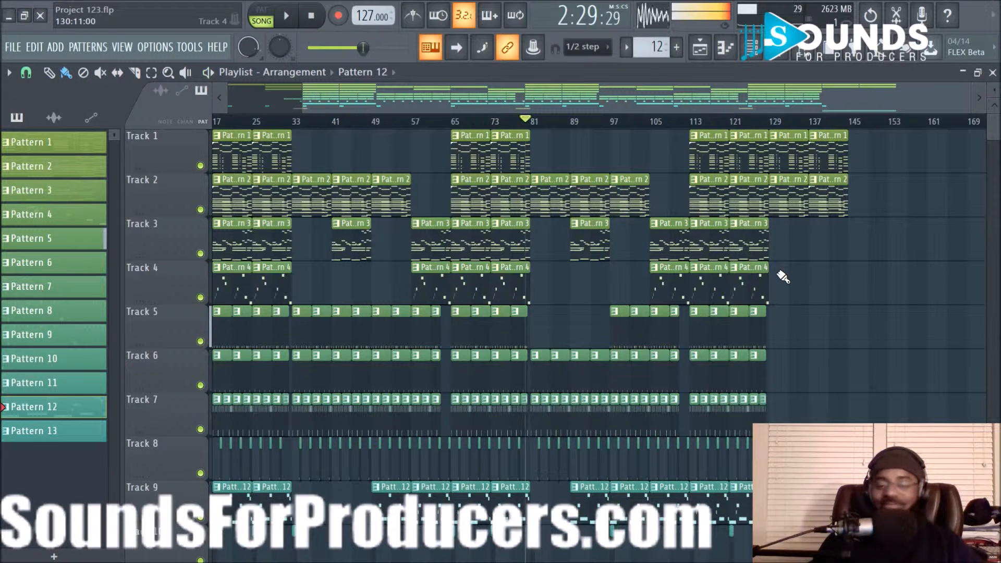
Place the playhead just before bar 129 and view all tracks around the closing section
{"action": "left_click_drag", "start_coordinate": [671, 105], "coordinate": [713, 104]}
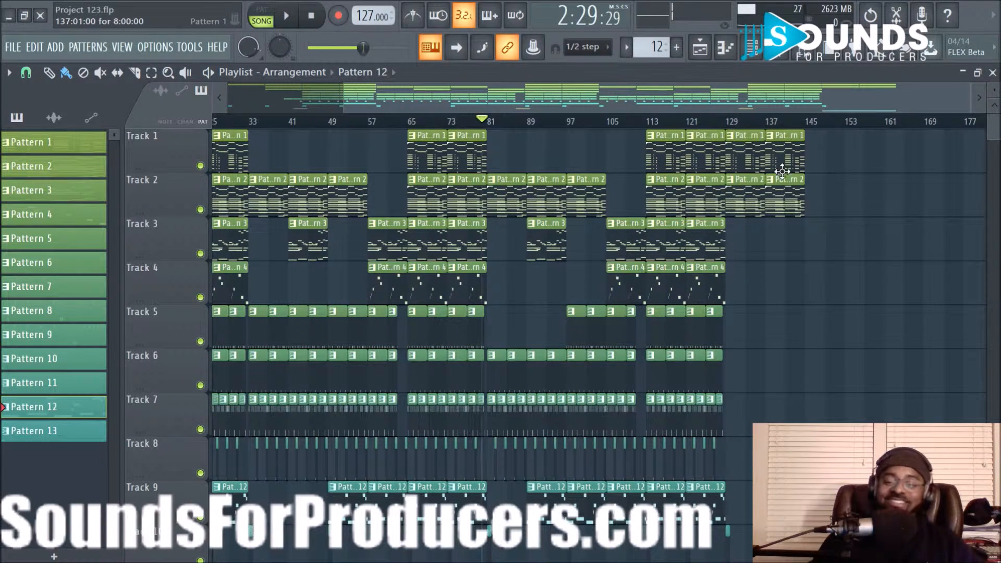
{"action": "left_click", "coordinate": [717, 122]}
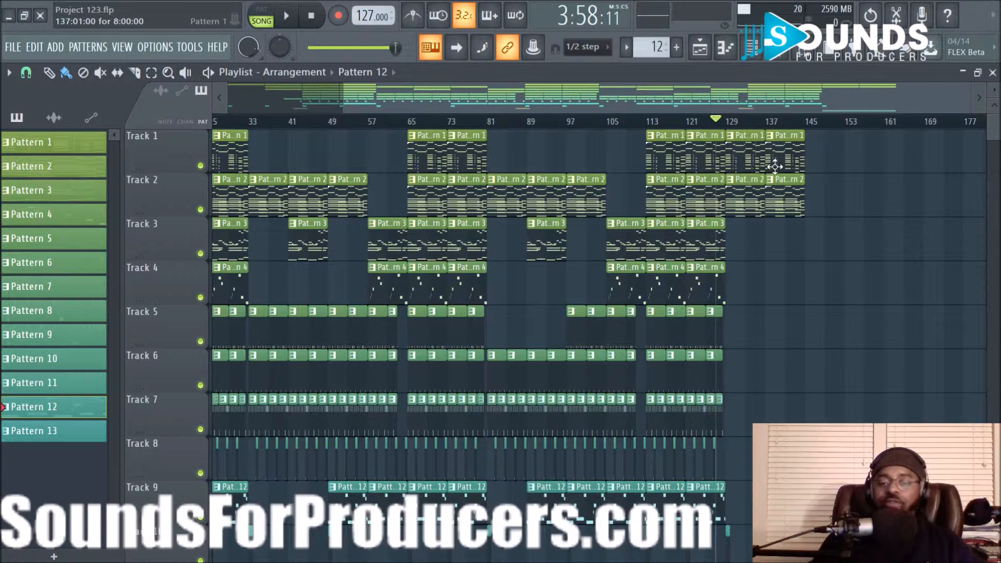
{"action": "scroll", "coordinate": [821, 241], "scroll_direction": "down", "scroll_amount": 4}
{"action": "scroll", "coordinate": [838, 353], "scroll_direction": "up", "scroll_amount": 3}
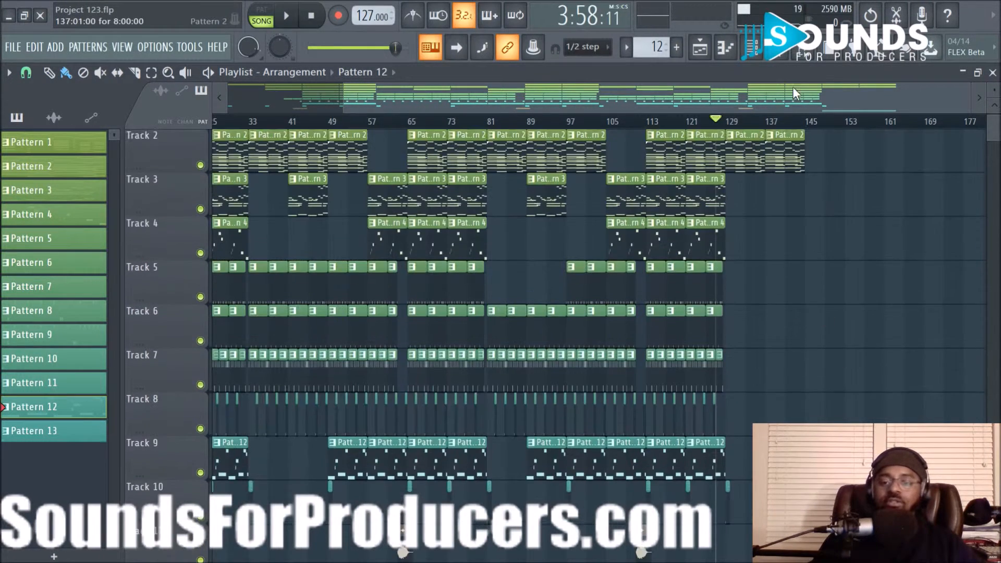
Open the mixer and view the effect chains on the Snare and Master tracks
{"action": "left_click", "coordinate": [772, 51]}
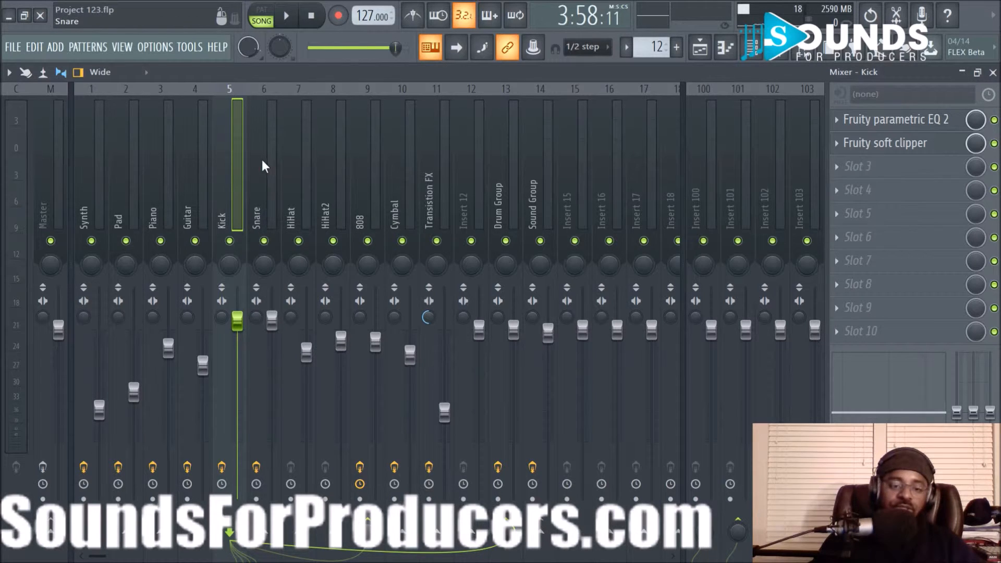
{"action": "left_click", "coordinate": [262, 188]}
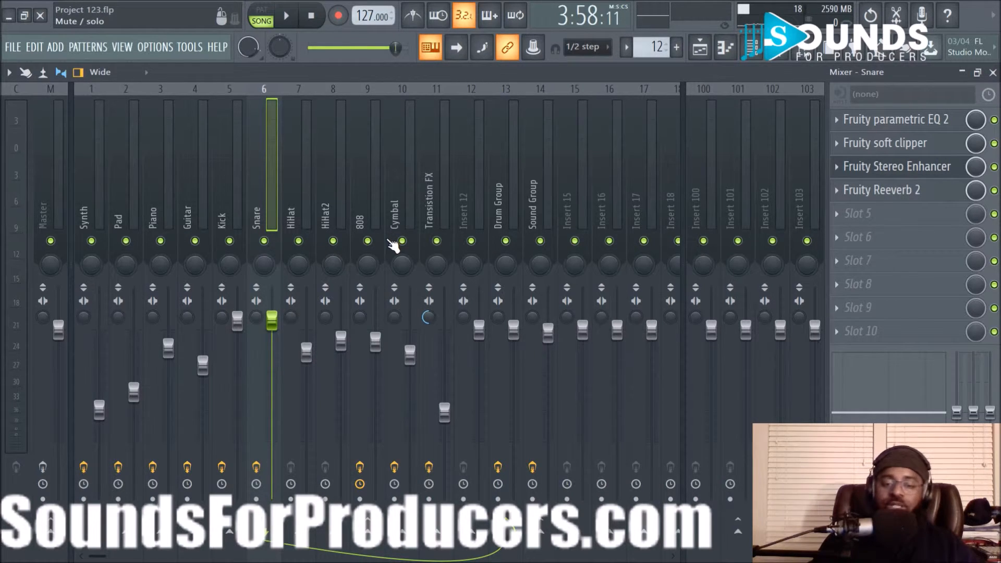
{"action": "left_click", "coordinate": [43, 203]}
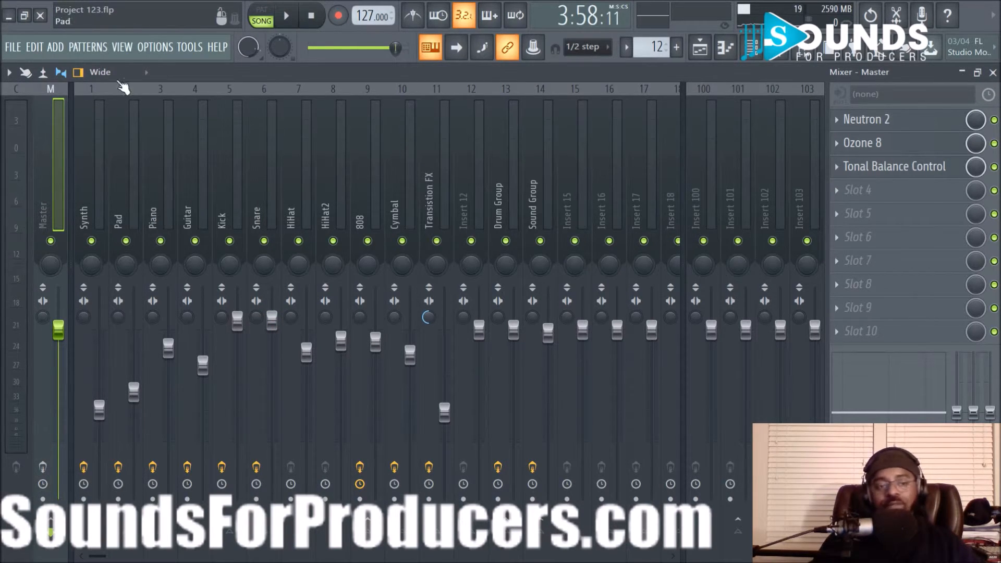
View the Neutron 2 effect on the Master track, dismissing its preset manager, and close the plugin
{"action": "left_click", "coordinate": [150, 48]}
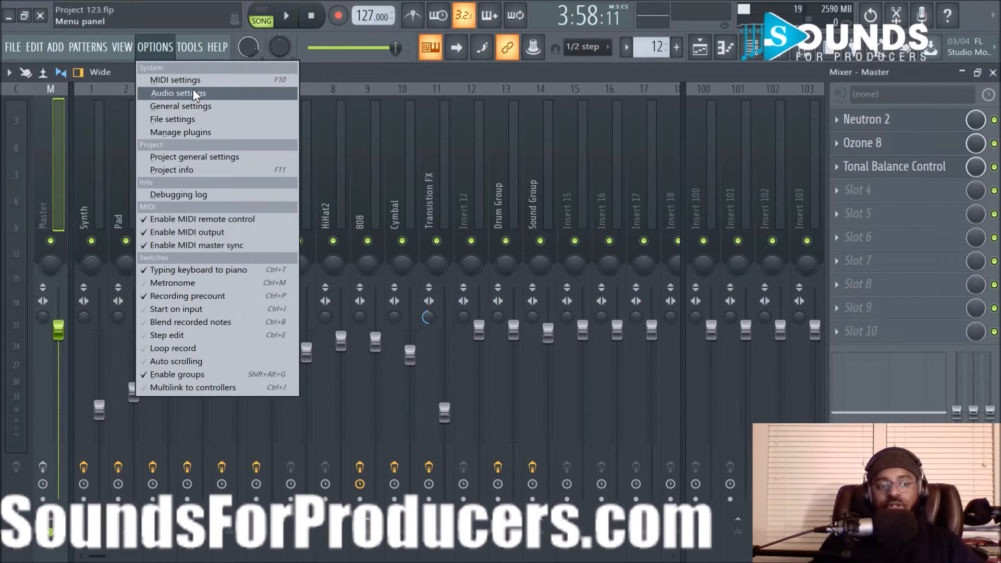
{"action": "left_click", "coordinate": [365, 71]}
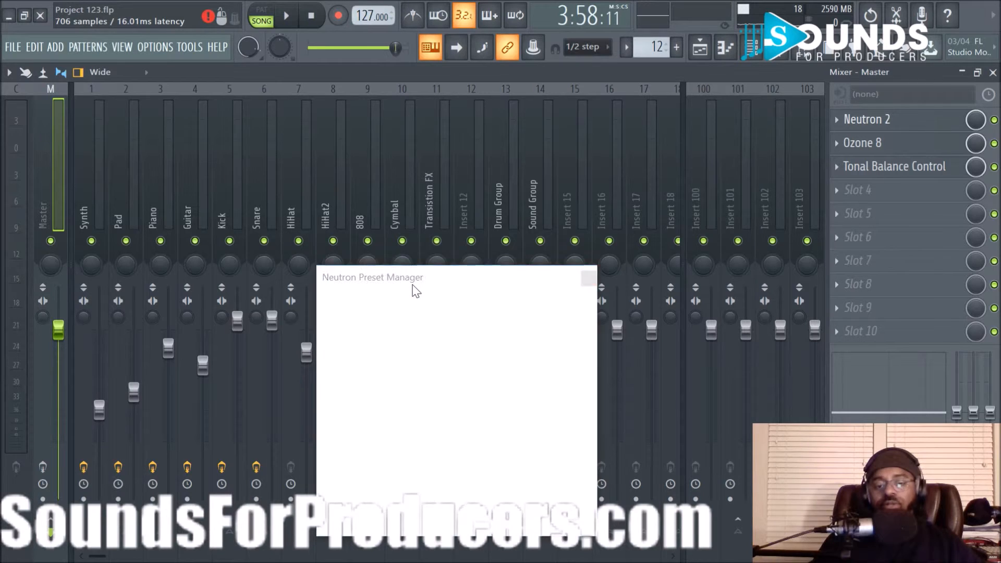
{"action": "left_click", "coordinate": [569, 523]}
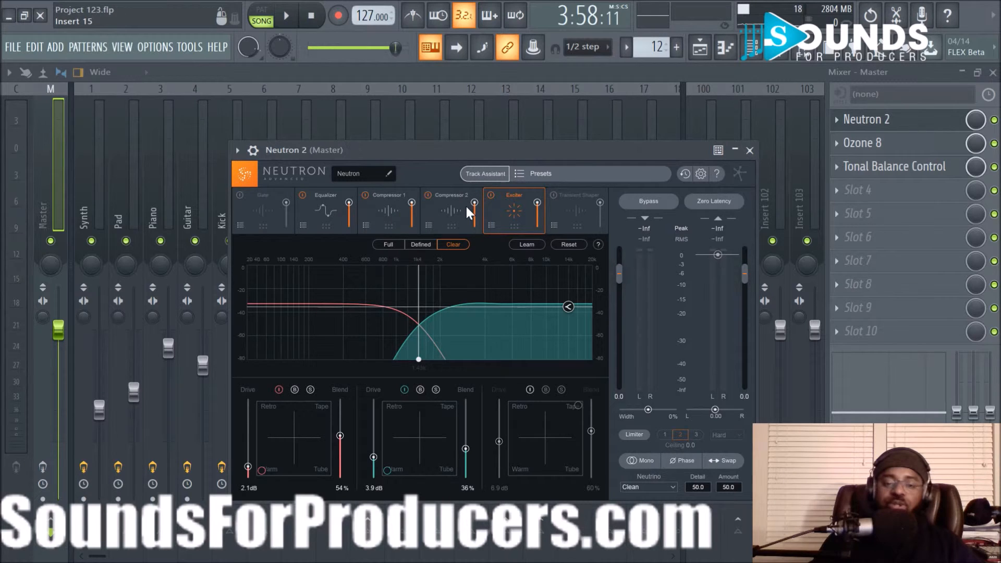
{"action": "left_click", "coordinate": [749, 151]}
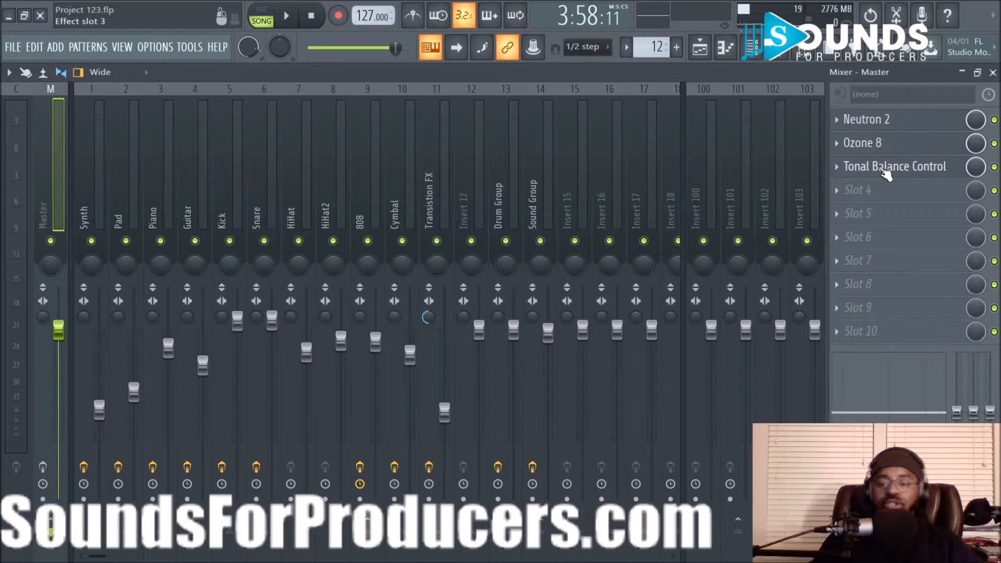
Open Tonal Balance Control on the Master track, compare its Fine and Broad views, and close the plugin
{"action": "left_click", "coordinate": [886, 171]}
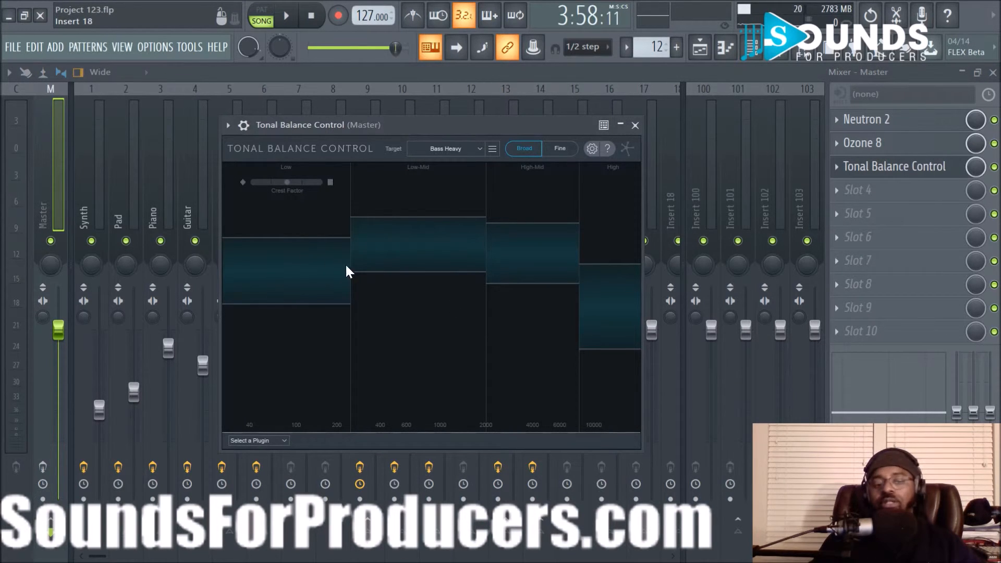
{"action": "left_click", "coordinate": [560, 148]}
{"action": "left_click", "coordinate": [519, 151]}
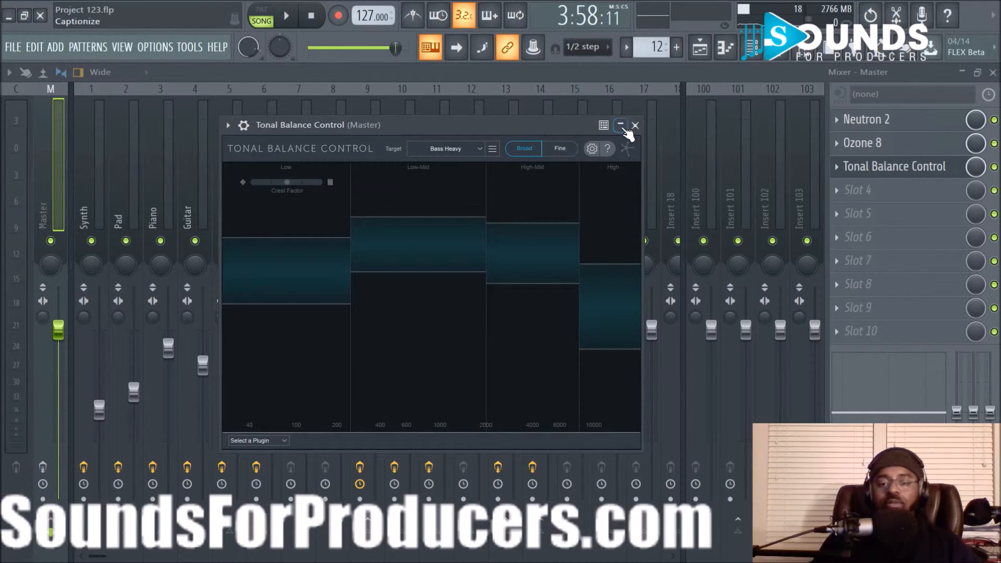
{"action": "left_click", "coordinate": [634, 126]}
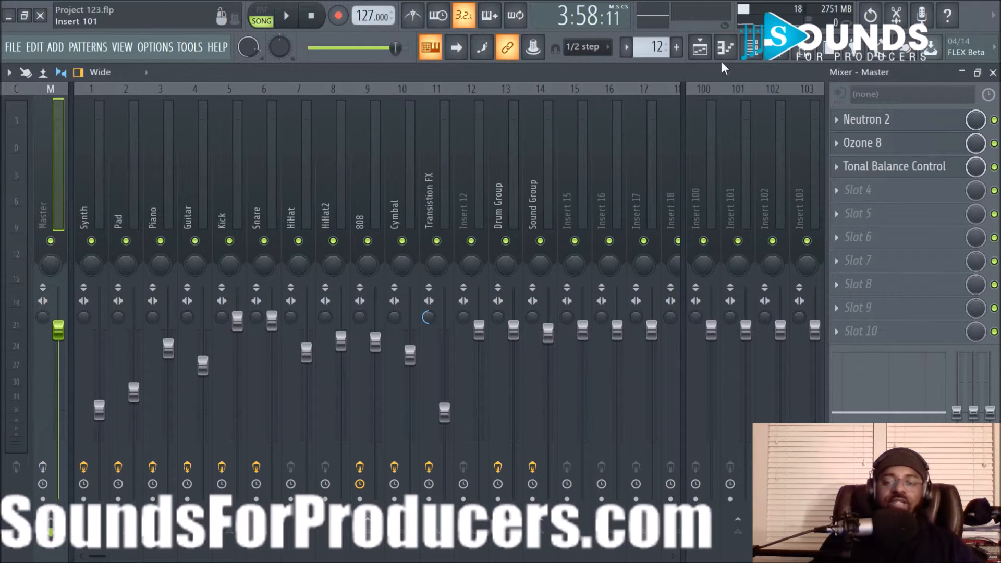
Return to the playlist and examine how the patterns are arranged on all tracks from bar 49 to bar 145
{"action": "left_click", "coordinate": [700, 47]}
{"action": "scroll", "coordinate": [651, 196], "scroll_direction": "down", "scroll_amount": 2}
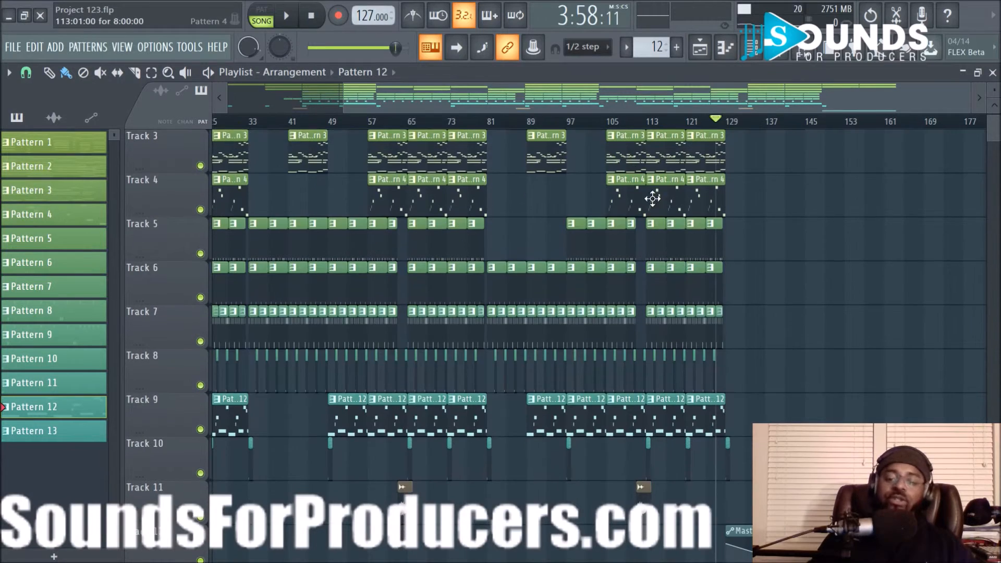
{"action": "scroll", "coordinate": [733, 292], "scroll_direction": "up", "scroll_amount": 3}
{"action": "scroll", "coordinate": [641, 110], "scroll_direction": "up", "scroll_amount": 3}
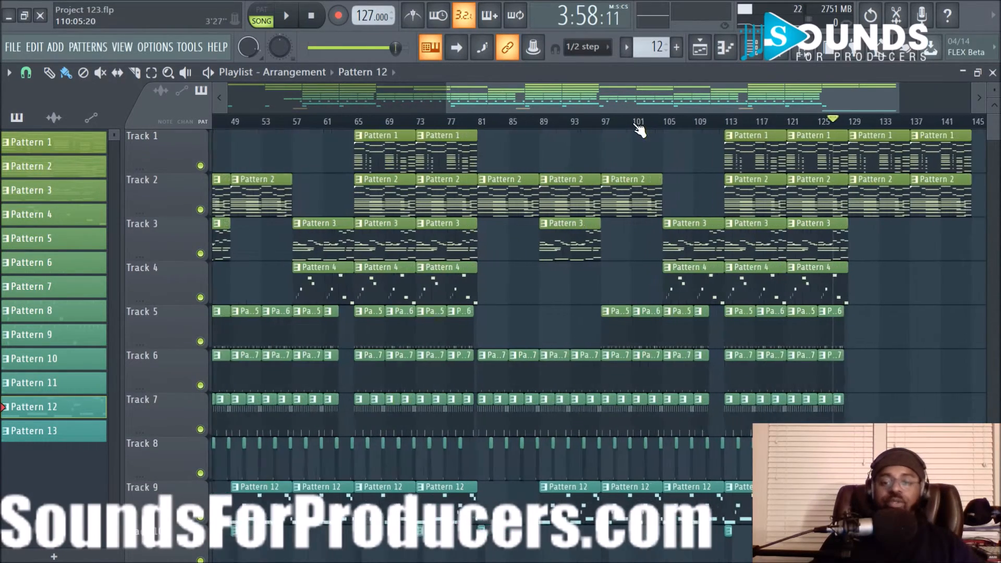
Go back to the song's opening section and place the playhead at bar 17
{"action": "left_click_drag", "start_coordinate": [645, 102], "coordinate": [403, 106]}
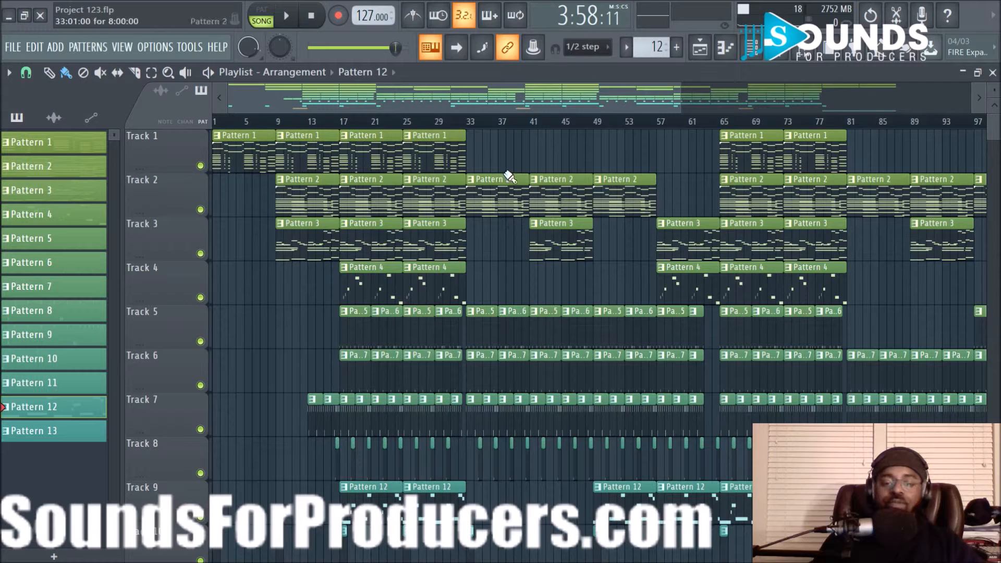
{"action": "scroll", "coordinate": [467, 131], "scroll_direction": "up", "scroll_amount": 3}
{"action": "left_click_drag", "start_coordinate": [402, 99], "coordinate": [344, 94]}
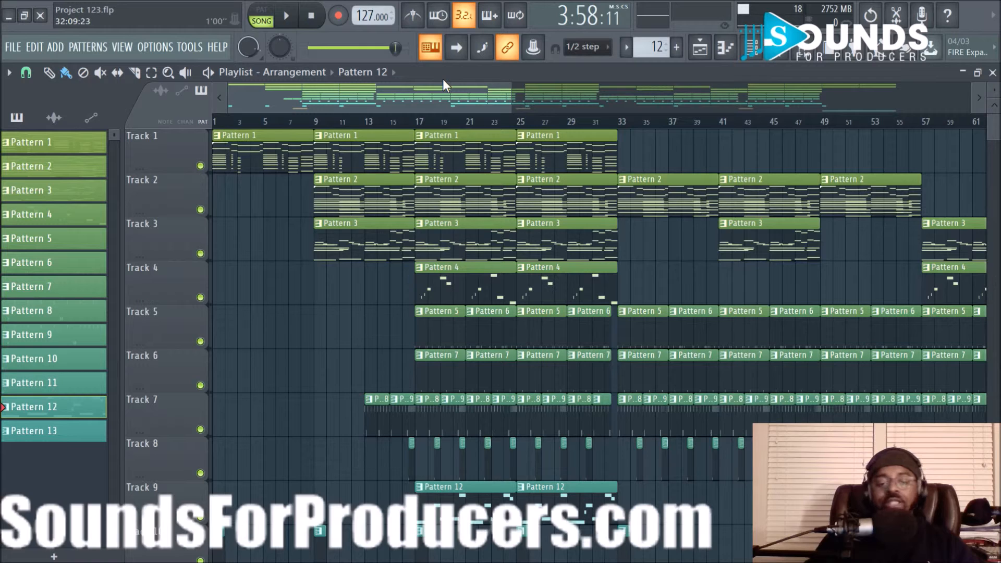
{"action": "left_click", "coordinate": [421, 124]}
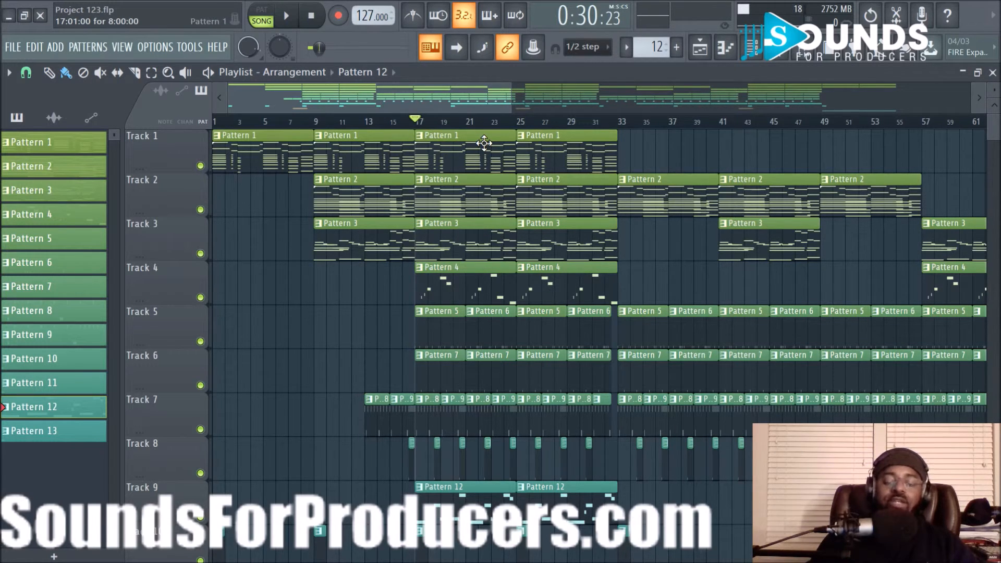